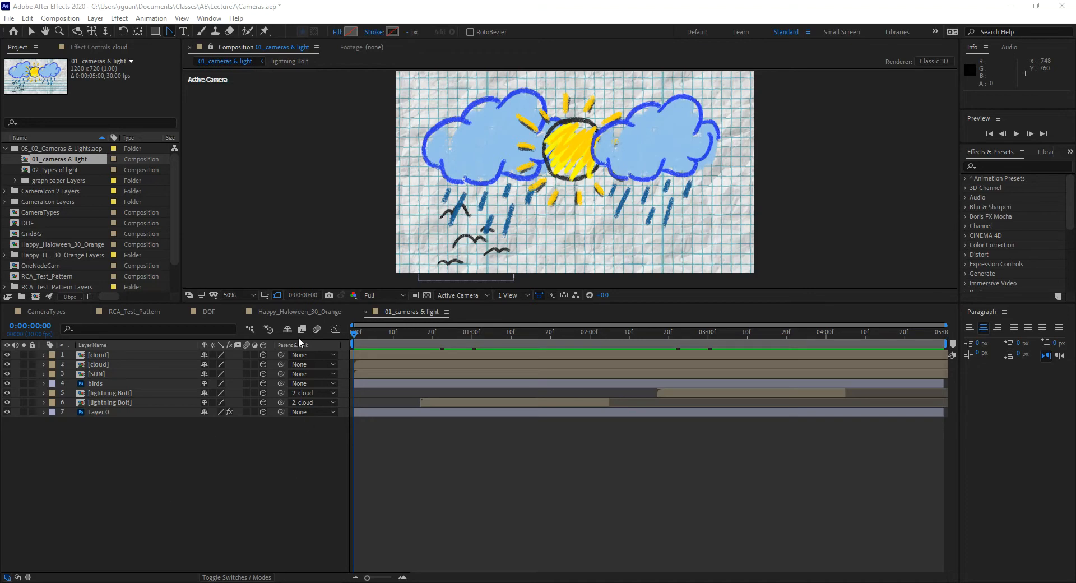
# - Create a two-node camera named Camera 1 with the 35mm preset in the 01_cameras & light composition
pyautogui.moveTo(334, 304); pyautogui.dragTo(334, 351)
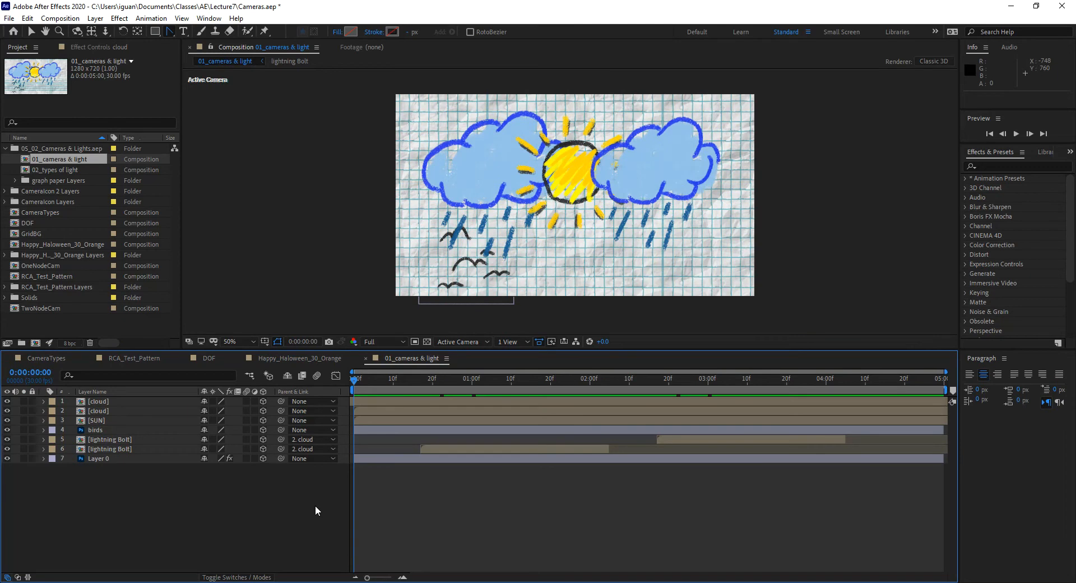
pyautogui.hotkey('ctrl', 'alt', 'shift', 'c')
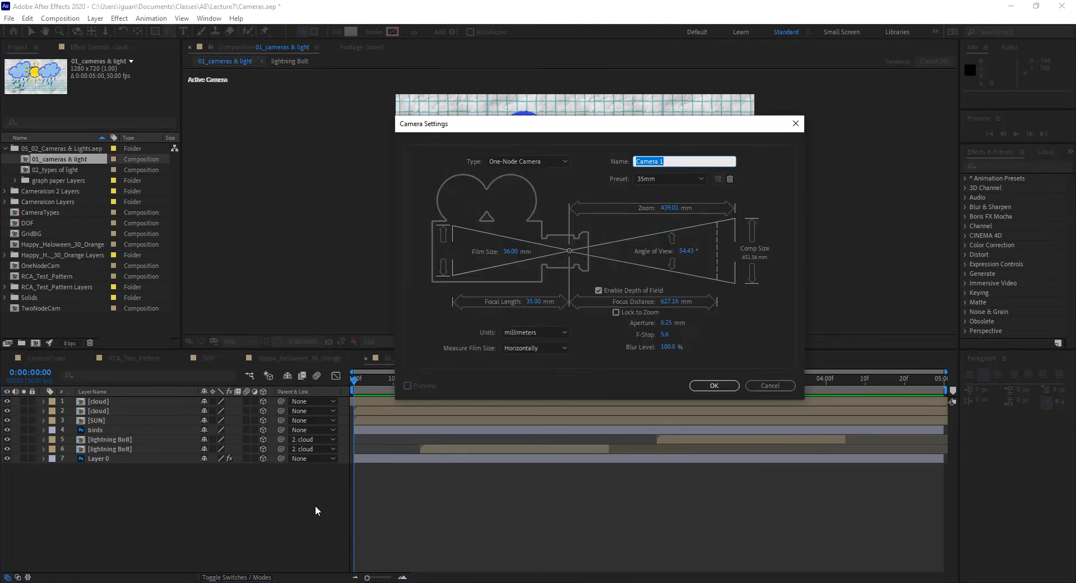
pyautogui.click(676, 178)
pyautogui.click(663, 253)
pyautogui.click(524, 160)
pyautogui.click(525, 185)
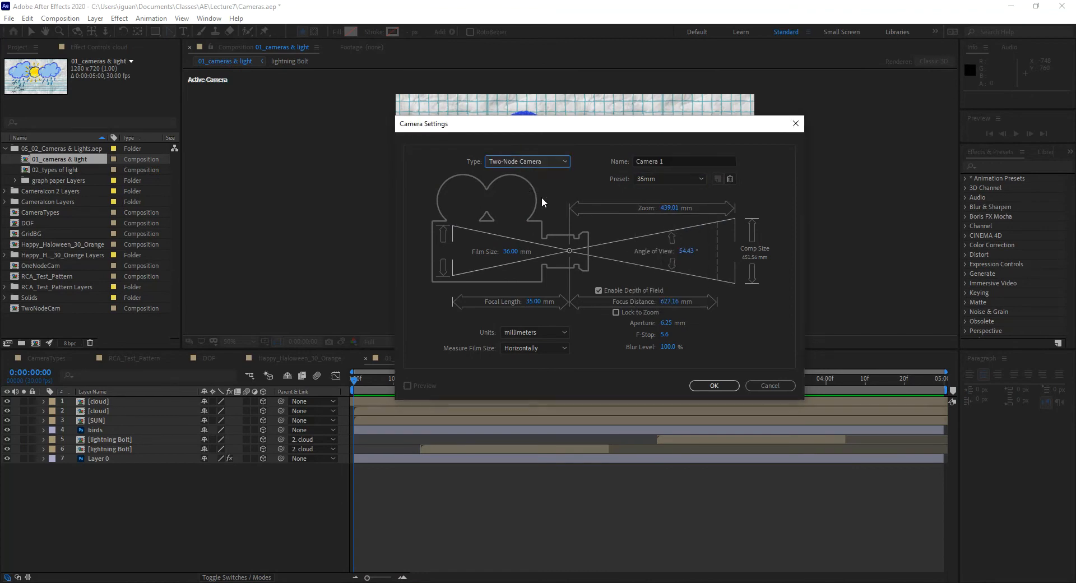
pyautogui.moveTo(599, 127); pyautogui.dragTo(793, 124)
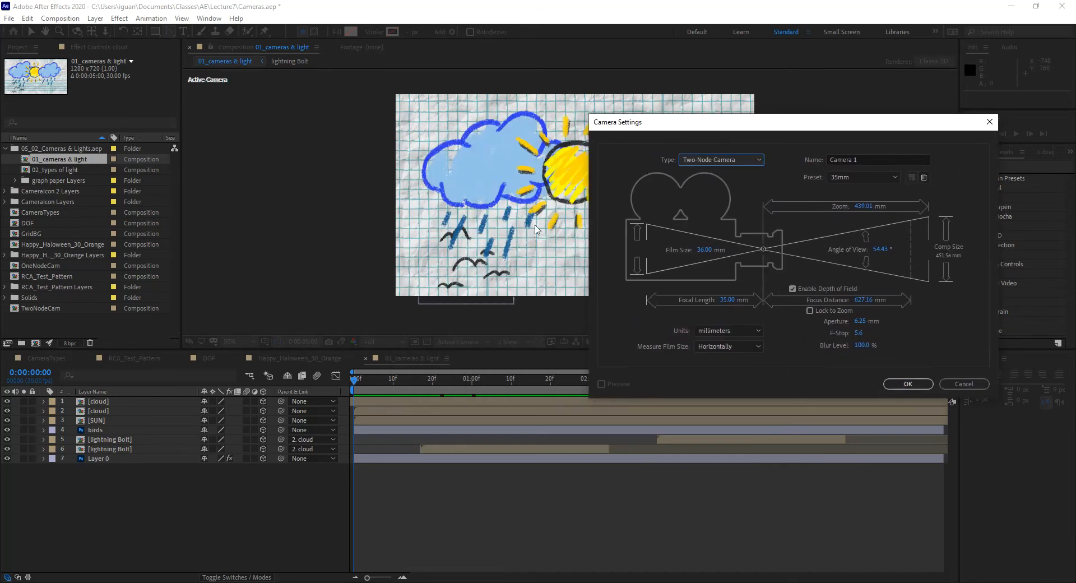
pyautogui.moveTo(690, 125); pyautogui.dragTo(595, 107)
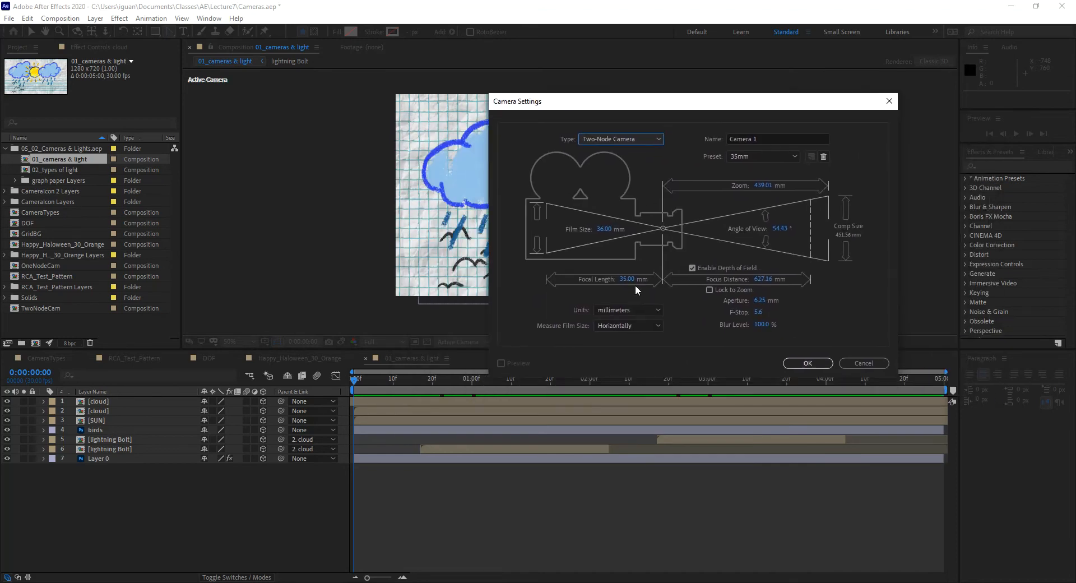
pyautogui.click(818, 364)
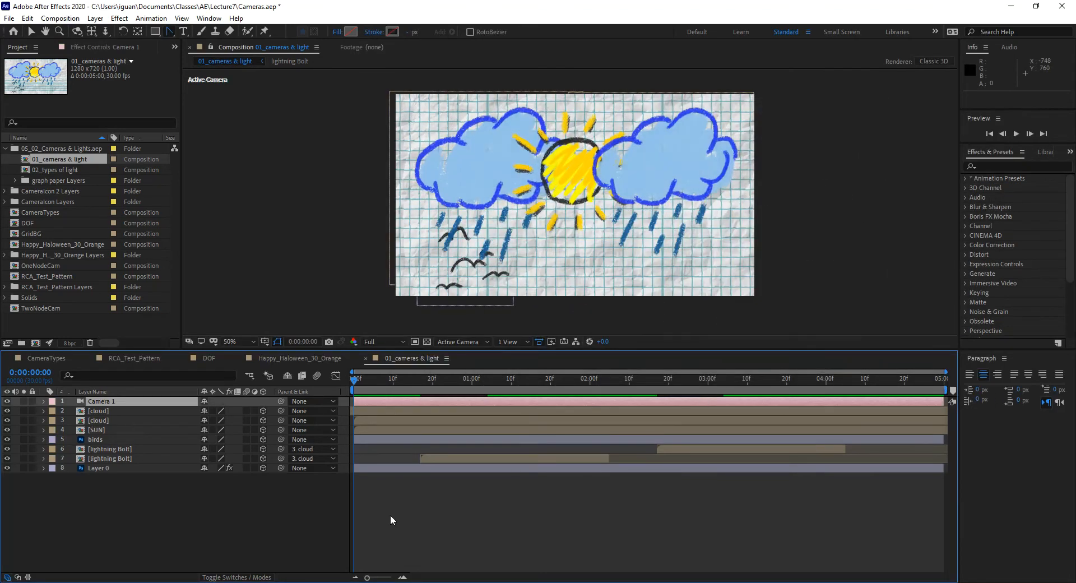
# - Reveal the Position property of both cloud layers, the SUN layer and both lightning Bolt layers
pyautogui.click(123, 409)
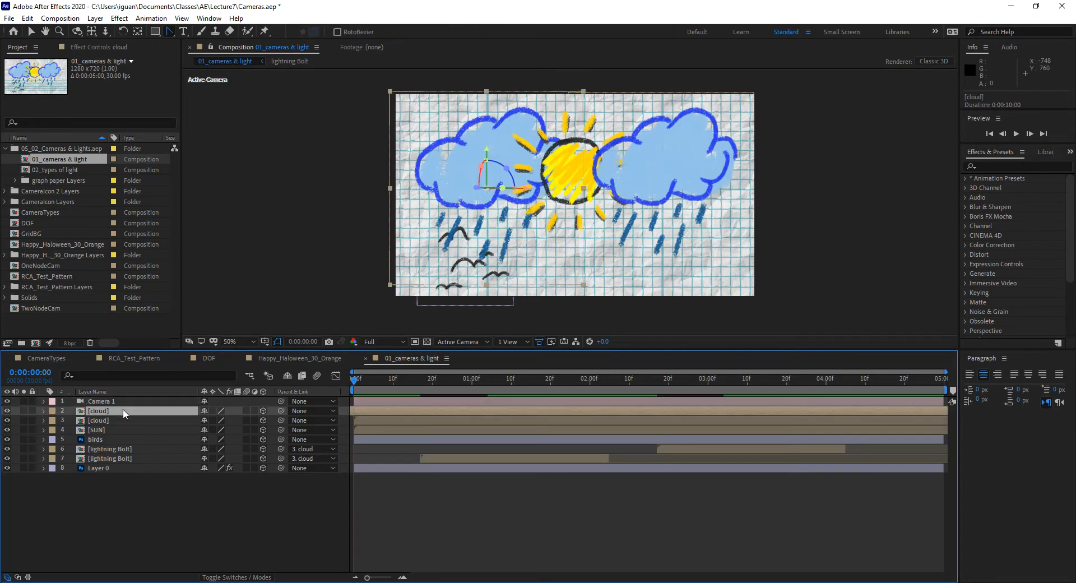
pyautogui.keyDown('shift'); pyautogui.click(126, 428); pyautogui.keyUp('shift')
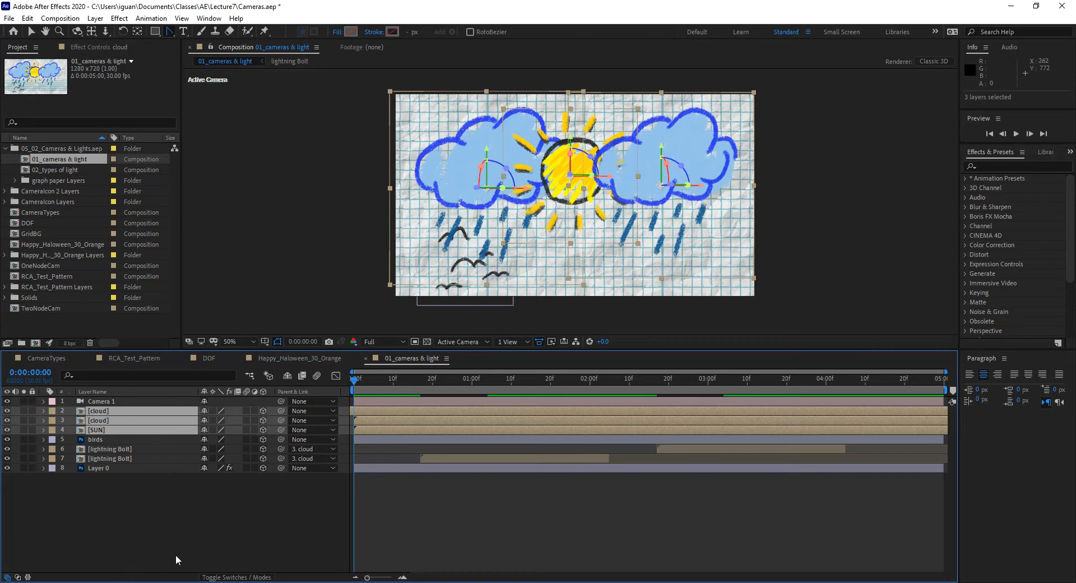
pyautogui.press('p')
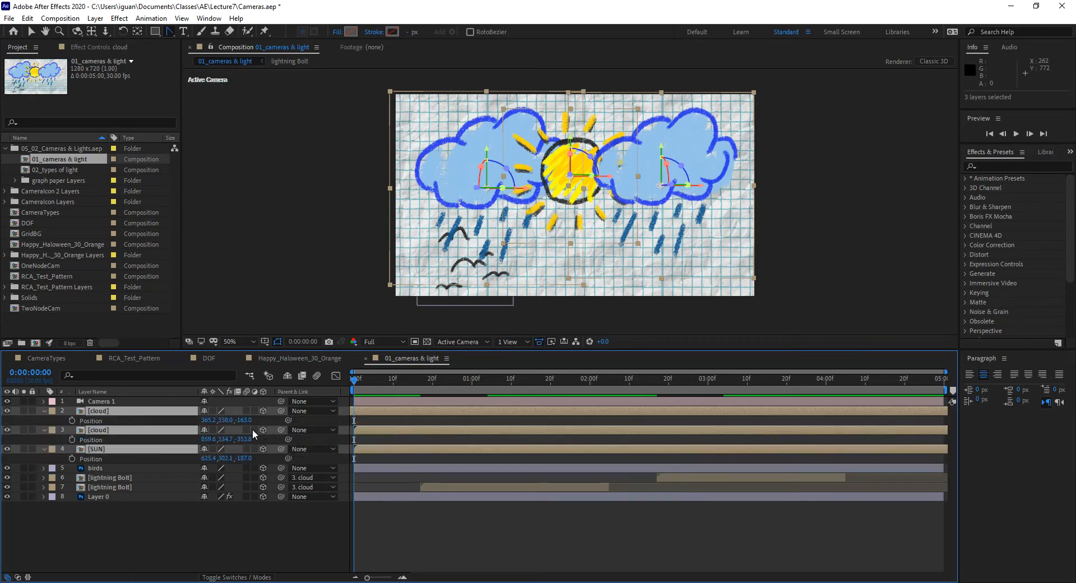
pyautogui.moveTo(250, 421); pyautogui.dragTo(242, 437)
pyautogui.click(110, 479)
pyautogui.press('p')
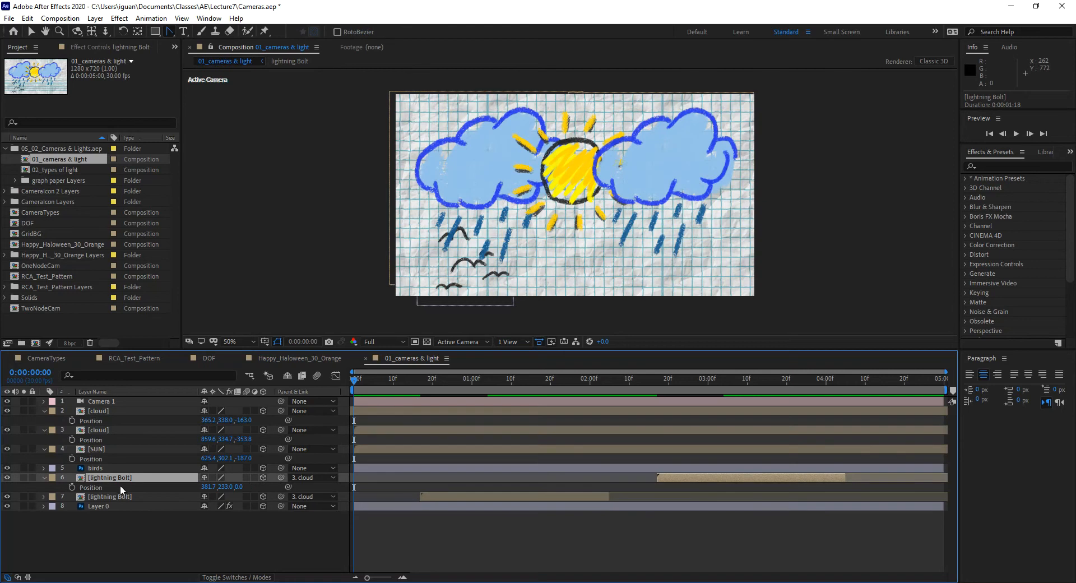
pyautogui.click(117, 496)
pyautogui.press('p')
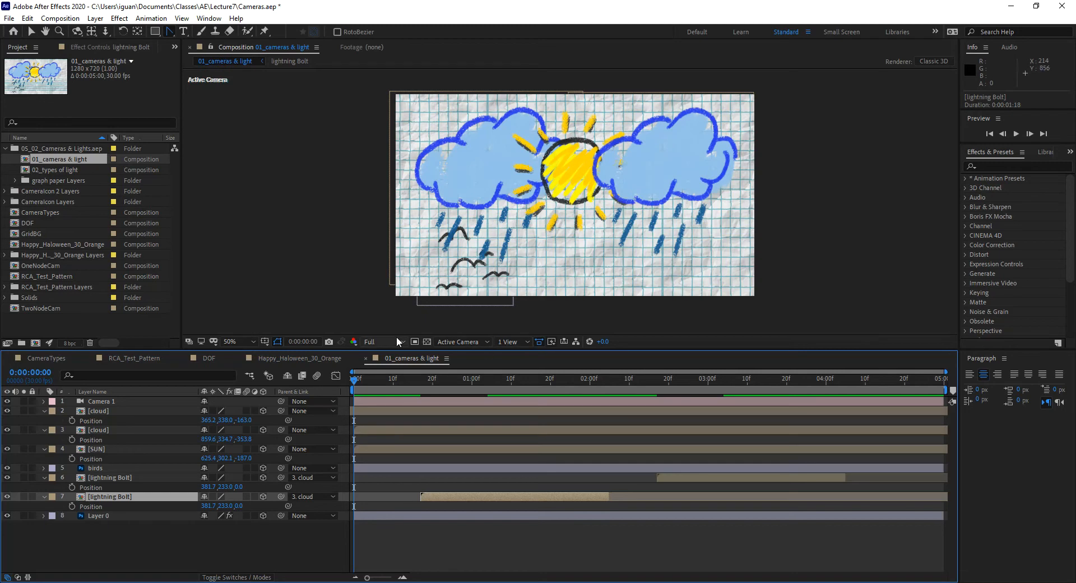
# - Split the composition viewer into two horizontal views and make the Front view active
pyautogui.click(502, 341)
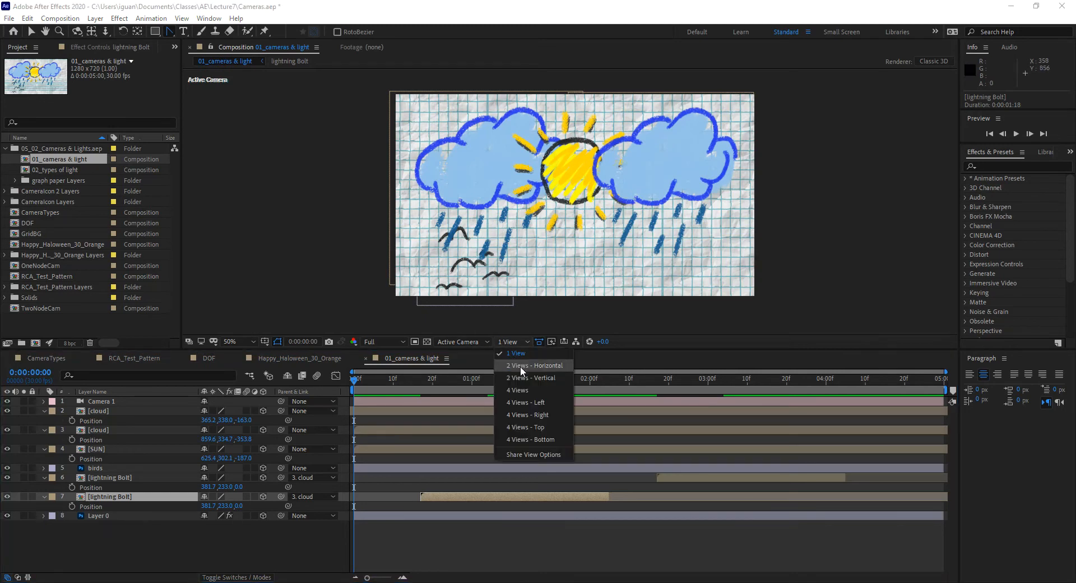
pyautogui.click(520, 366)
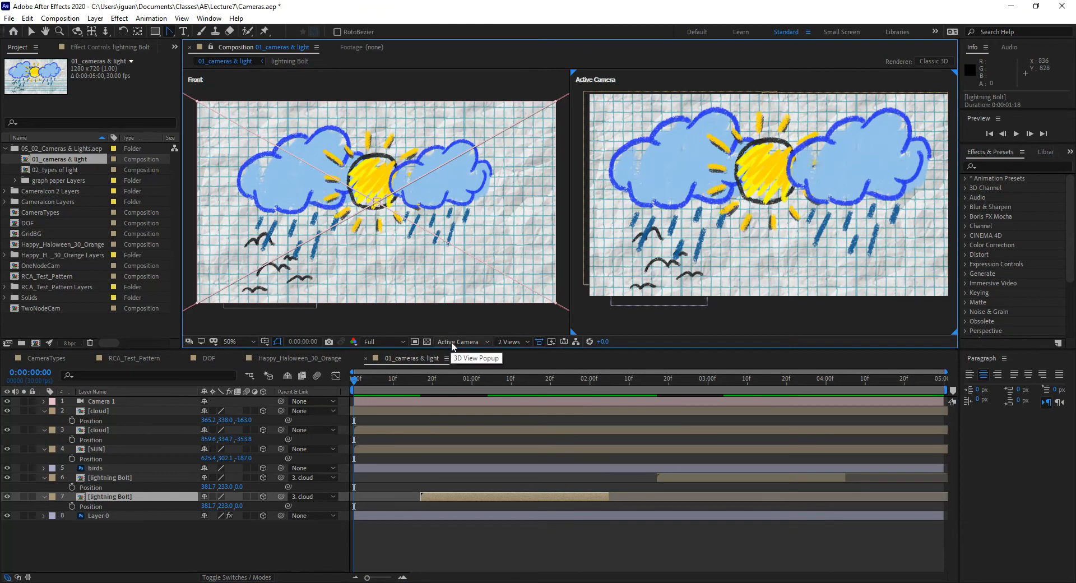
pyautogui.click(305, 84)
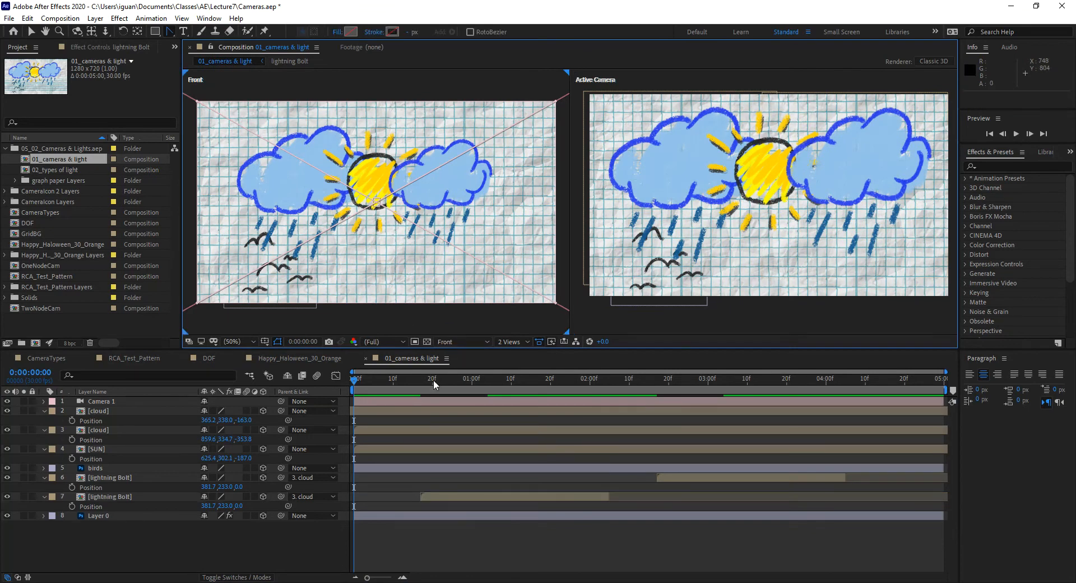
# - Compare Custom View 1 and Custom View 2 in the active view, ending on Custom View 1
pyautogui.click(451, 340)
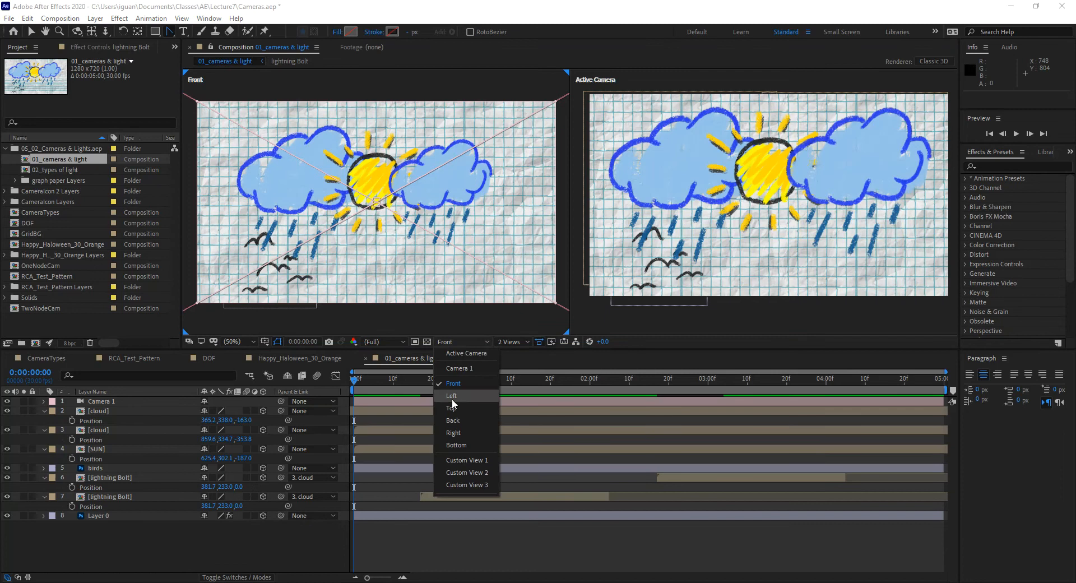
pyautogui.click(463, 460)
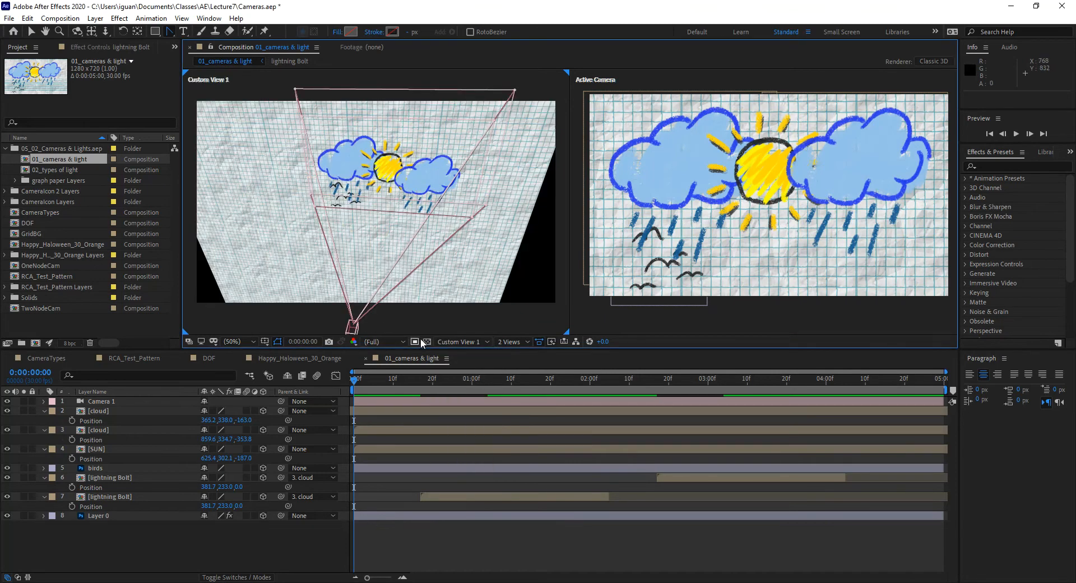
pyautogui.click(452, 341)
pyautogui.click(472, 473)
pyautogui.click(473, 342)
pyautogui.click(470, 460)
# - Try moving Camera 1 in Custom View 1, undo each move, and deselect the camera
pyautogui.click(358, 323)
pyautogui.moveTo(384, 330); pyautogui.dragTo(502, 292)
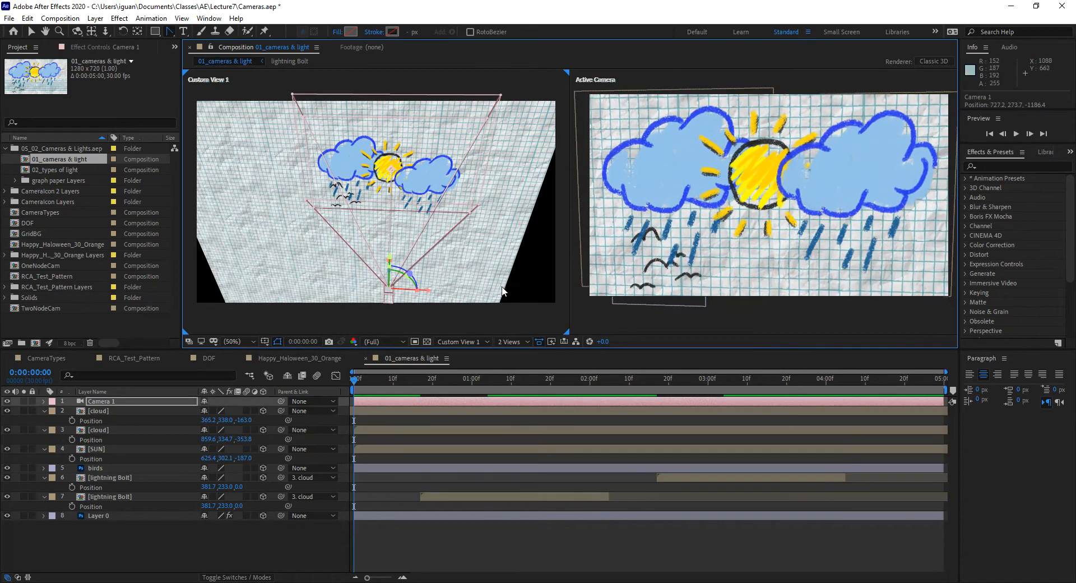
pyautogui.hotkey('ctrl', 'z')
pyautogui.moveTo(392, 329); pyautogui.dragTo(359, 257)
pyautogui.hotkey('ctrl', 'z')
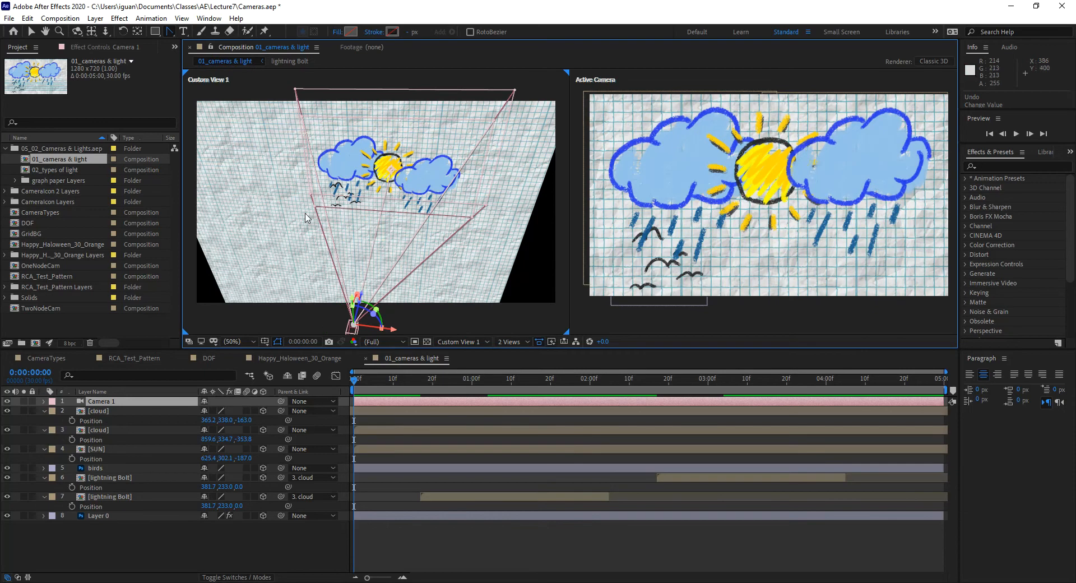
pyautogui.click(276, 322)
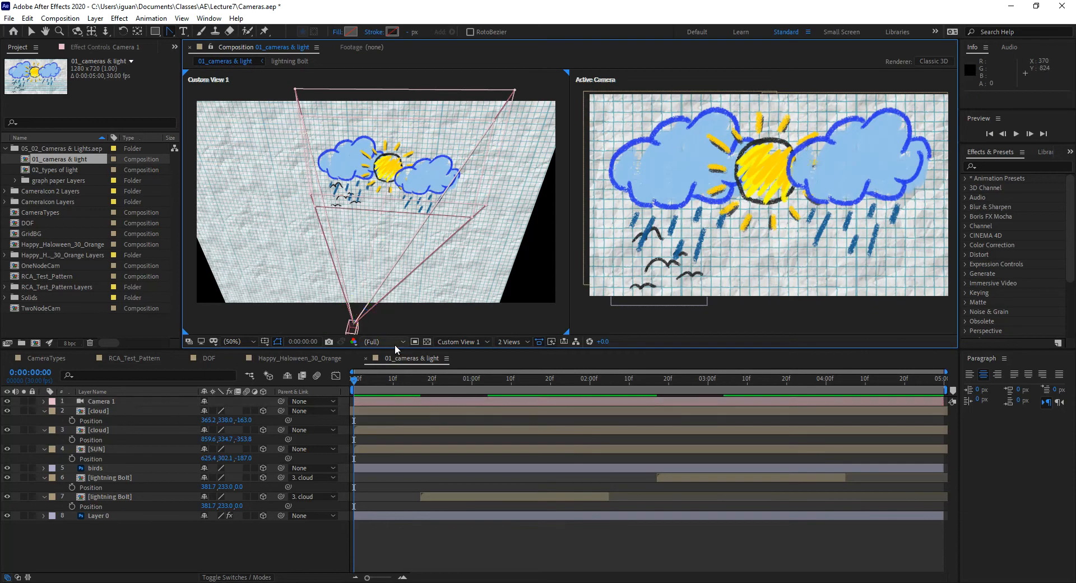
# - Switch the Custom View 1 pane to the Front view
pyautogui.click(465, 341)
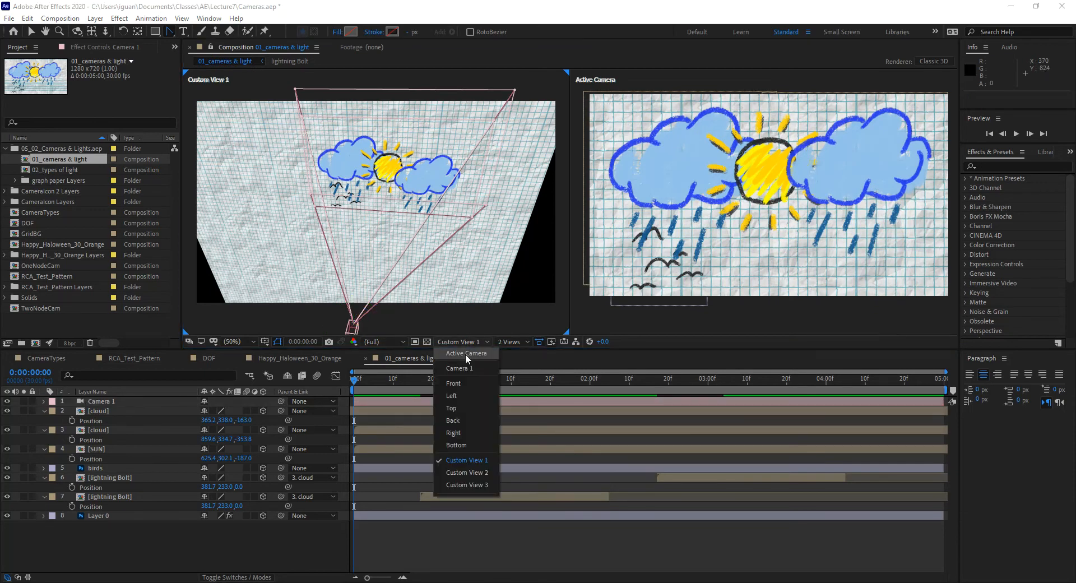
pyautogui.click(466, 382)
pyautogui.scroll(-1, 380, 218)
pyautogui.scroll(1, 392, 241)
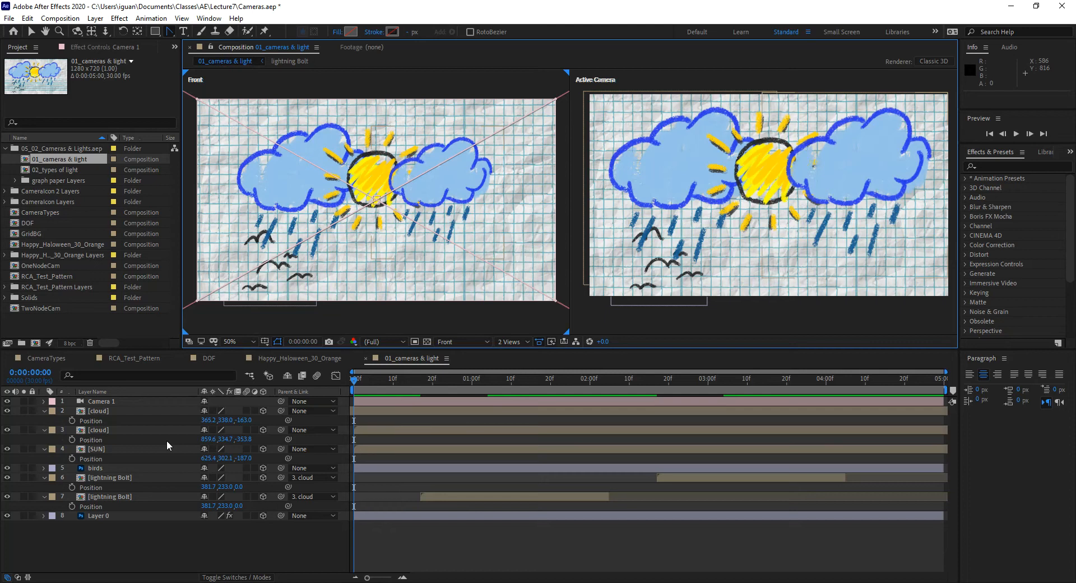
# - Start a new light layer and set its light type to Spot
pyautogui.rightClick(482, 536)
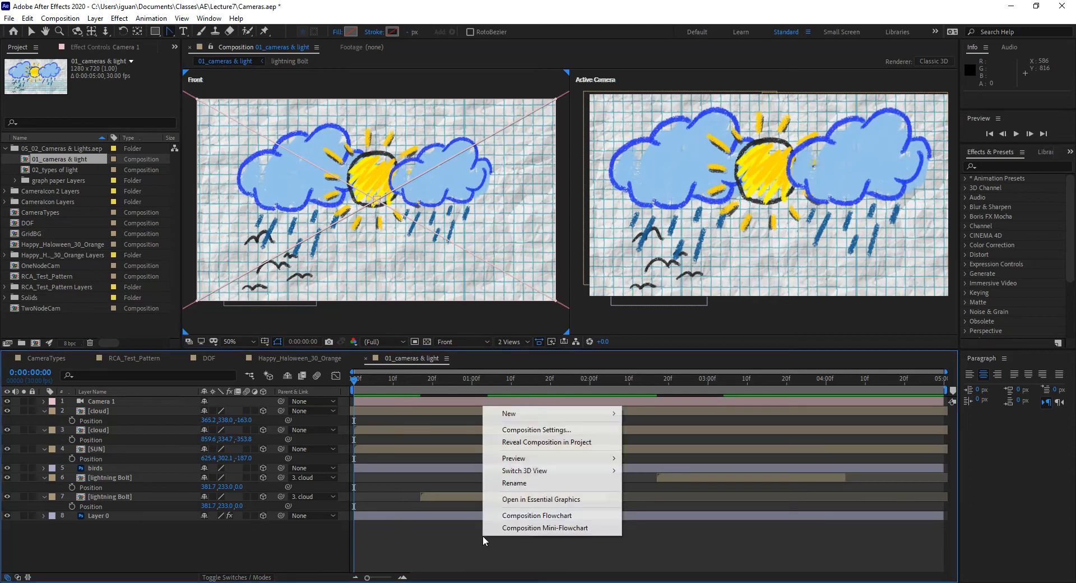
pyautogui.moveTo(512, 413)
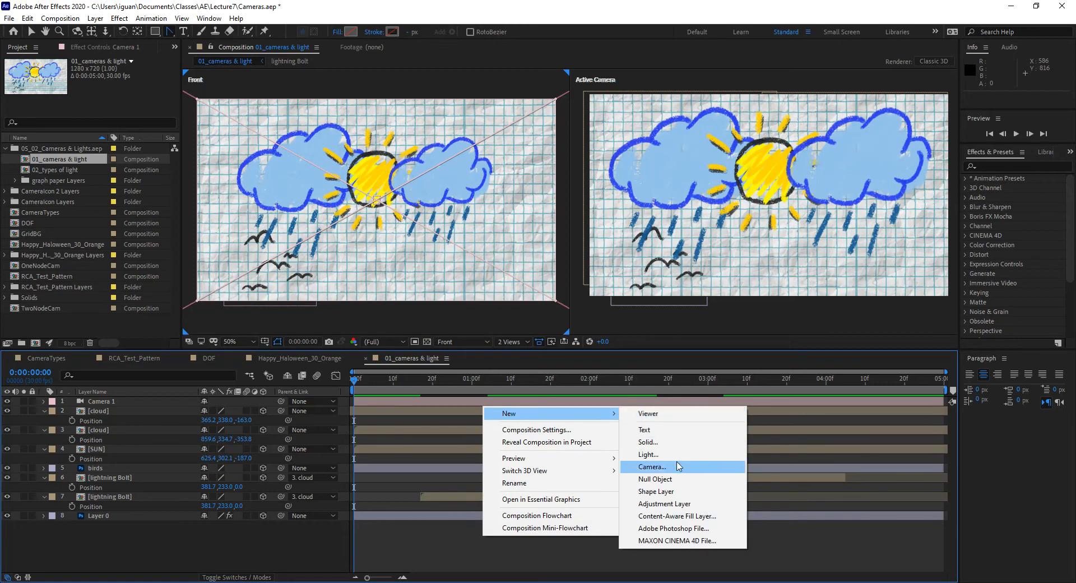
pyautogui.click(96, 18)
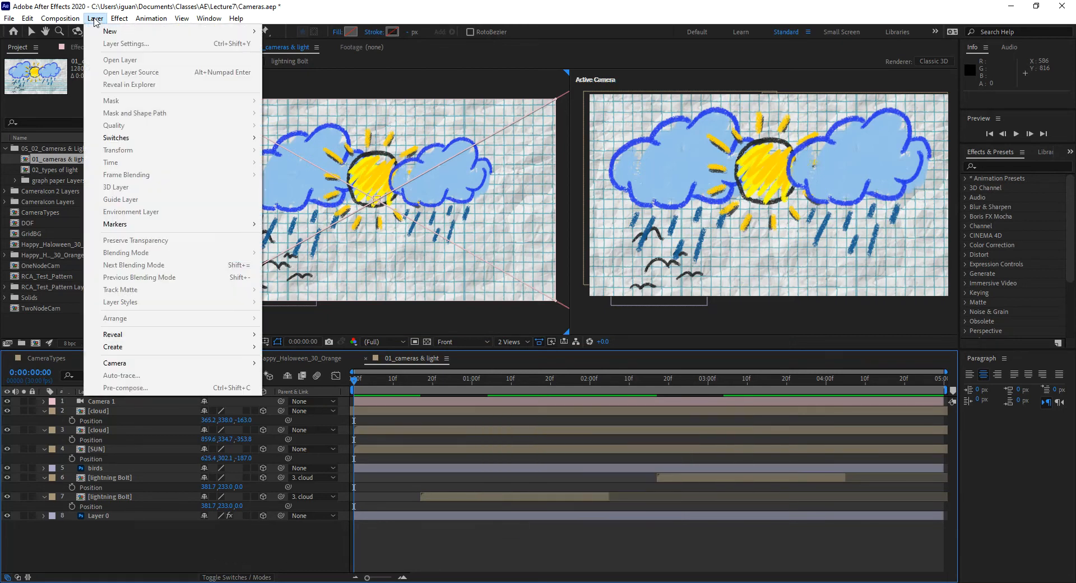
pyautogui.moveTo(112, 32)
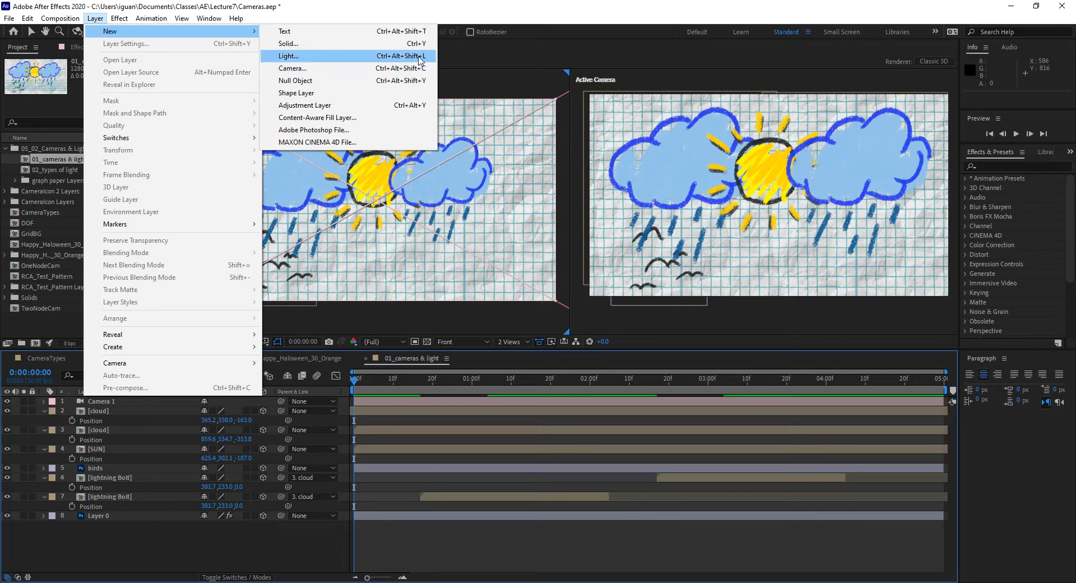
pyautogui.click(418, 56)
pyautogui.moveTo(506, 140); pyautogui.dragTo(510, 71)
pyautogui.click(563, 123)
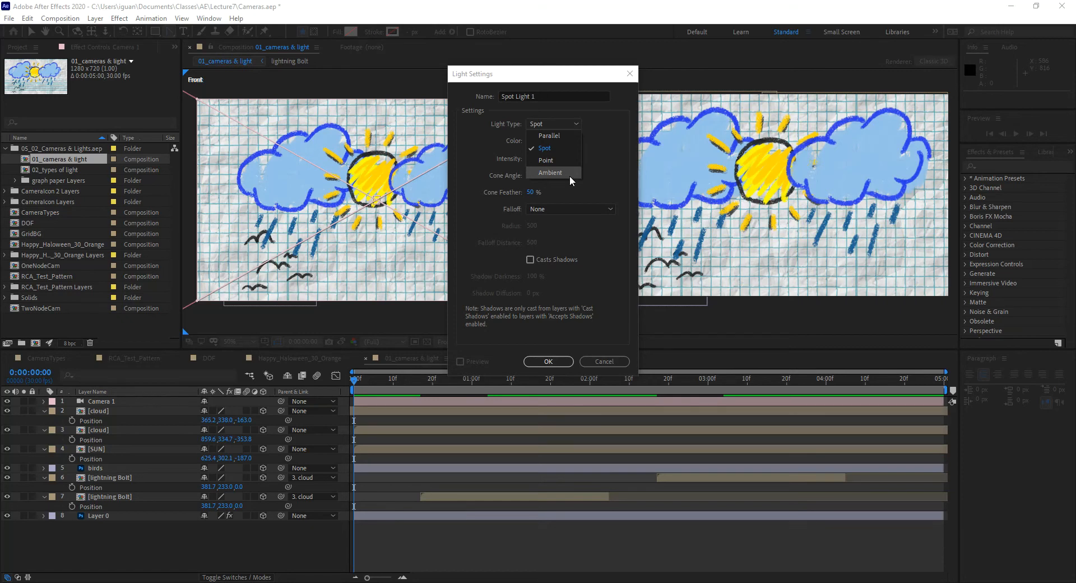
pyautogui.click(565, 146)
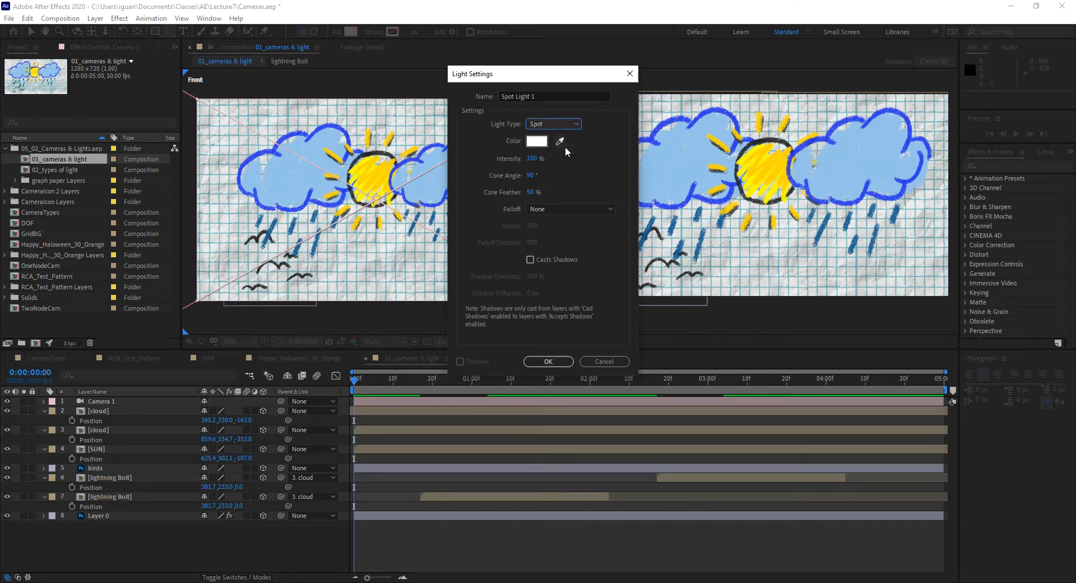
# - Set the spot light's color to a pale warm orange
pyautogui.click(535, 141)
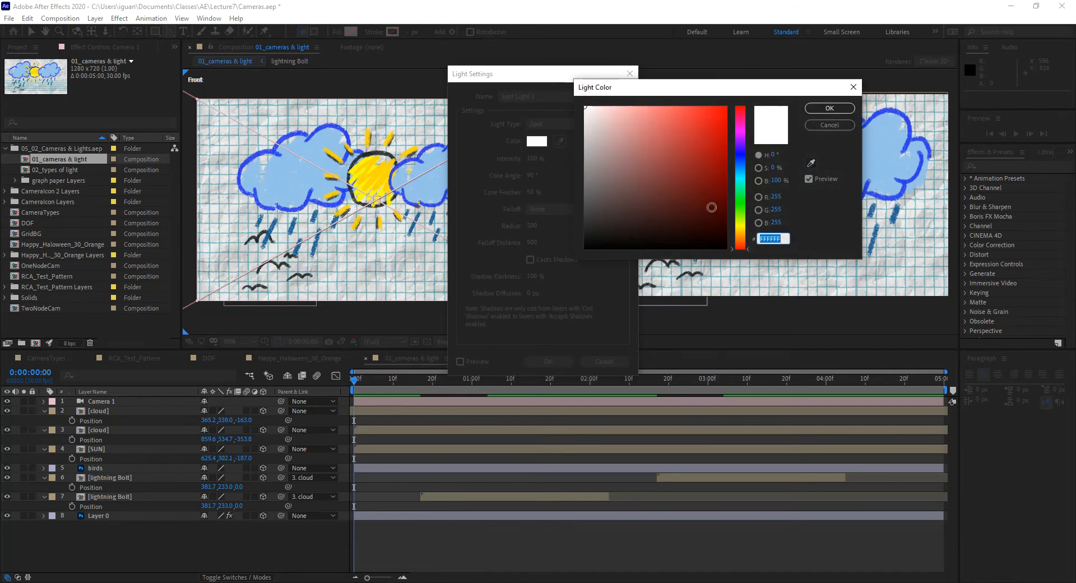
pyautogui.moveTo(745, 242); pyautogui.dragTo(740, 227)
pyautogui.moveTo(701, 139)
pyautogui.mouseDown()
pyautogui.moveTo(677, 106)
pyautogui.moveTo(635, 121)
pyautogui.mouseUp()
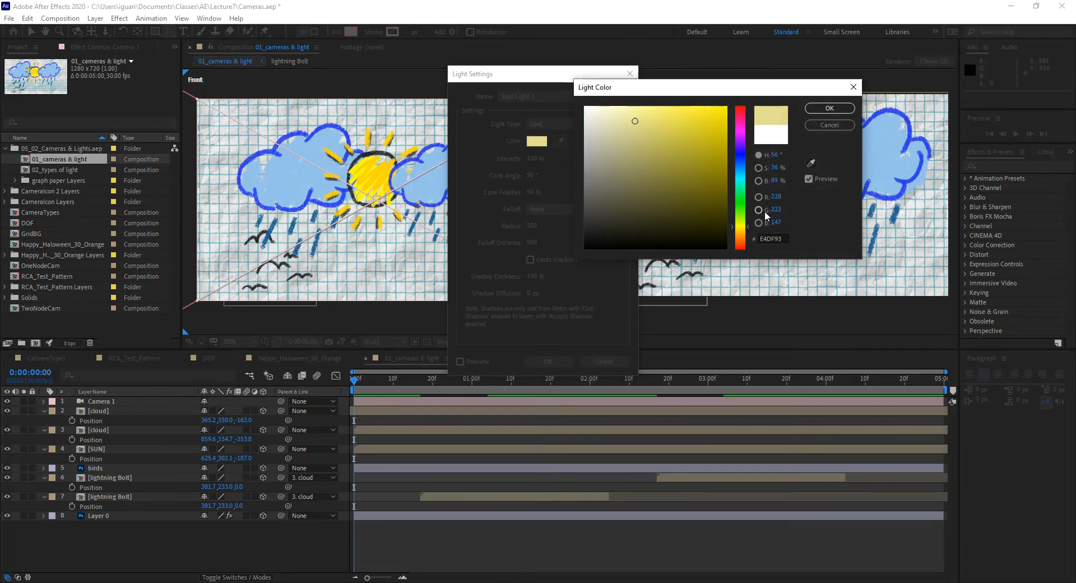
pyautogui.moveTo(749, 230); pyautogui.dragTo(749, 236)
pyautogui.click(828, 109)
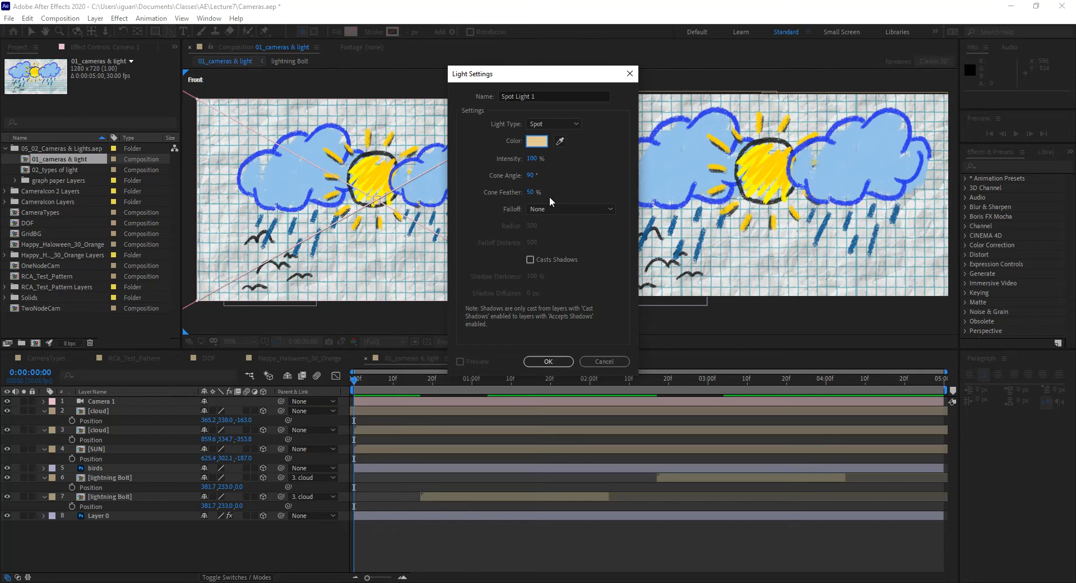
# - Keep the falloff at None and the name Spot Light 1, and create the light
pyautogui.click(572, 208)
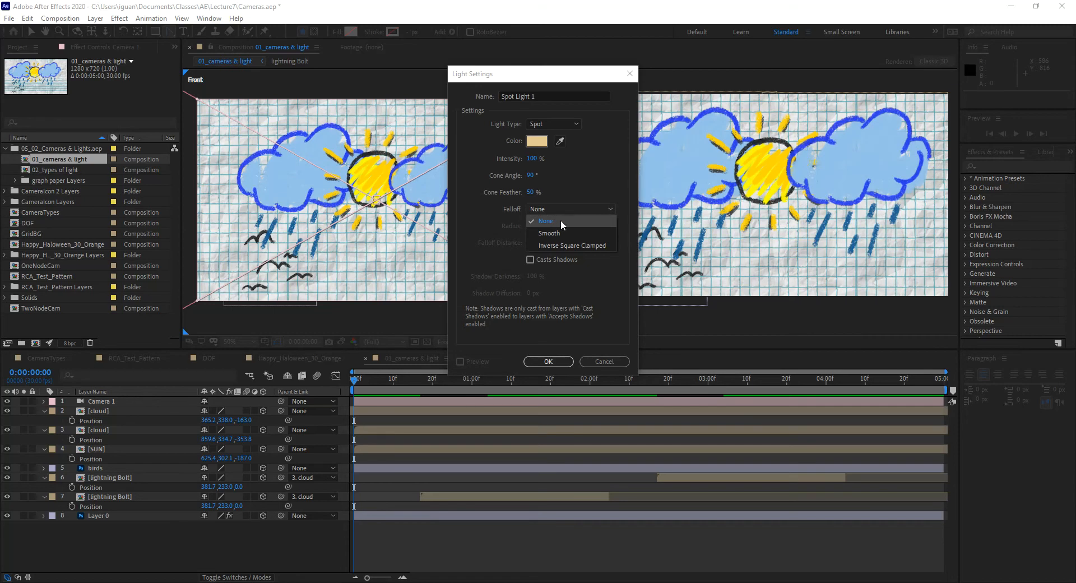
pyautogui.click(584, 269)
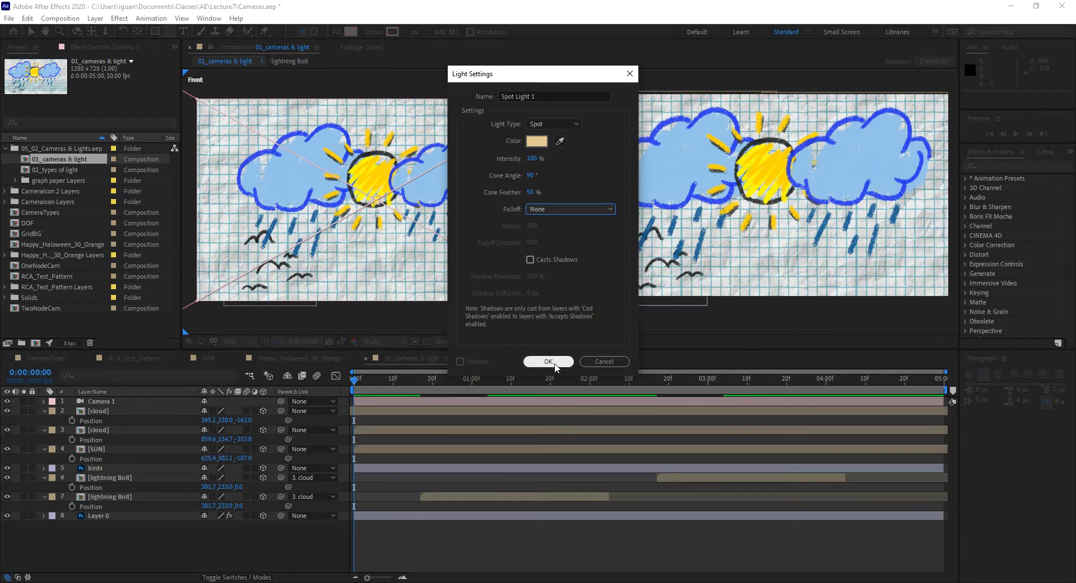
pyautogui.click(518, 96)
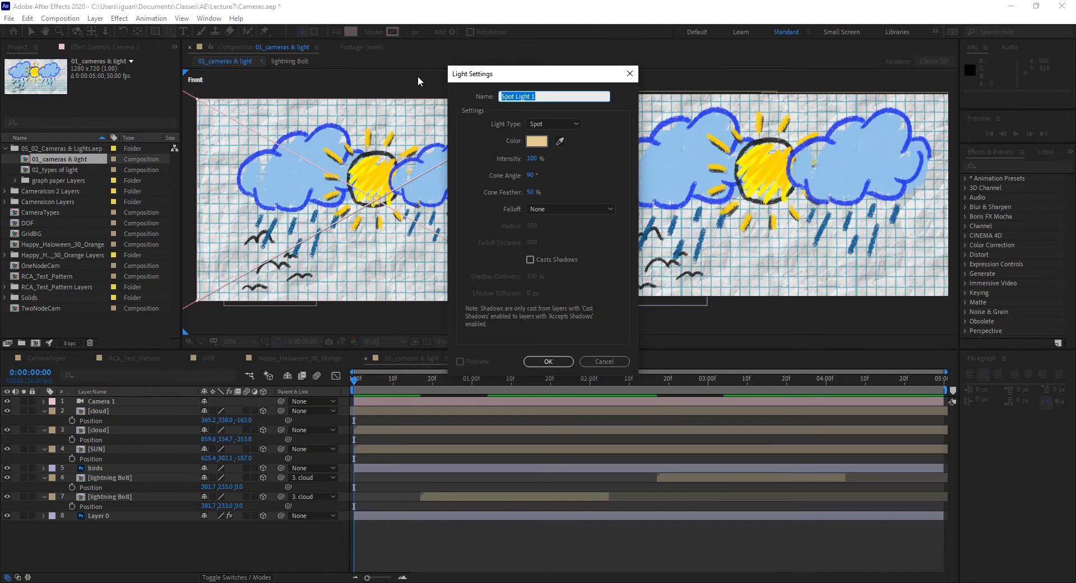
pyautogui.click(559, 362)
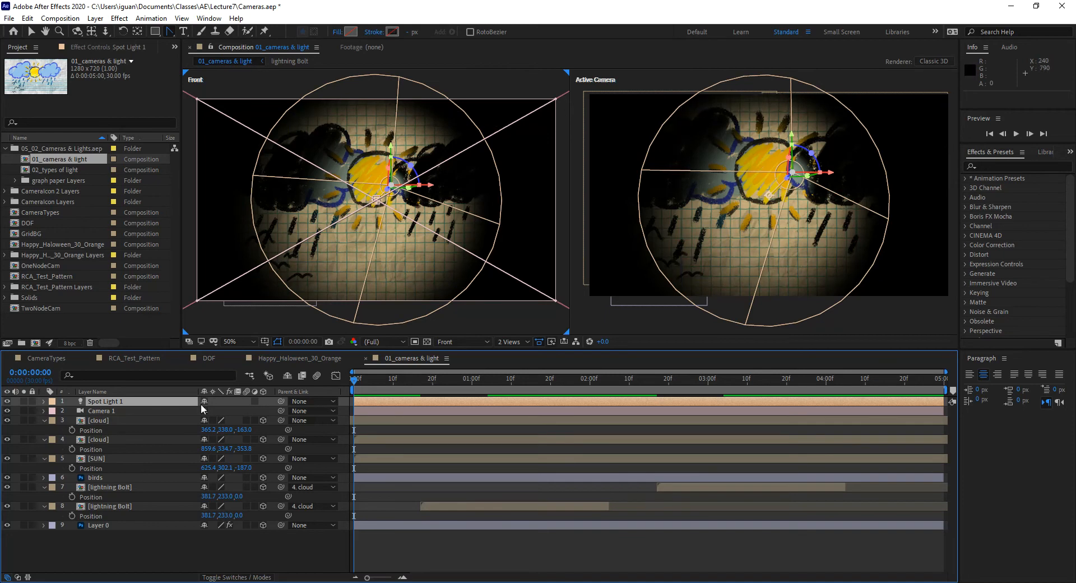
# - Reveal Camera 1's position property and set its Z position to about -1296.4
pyautogui.click(102, 411)
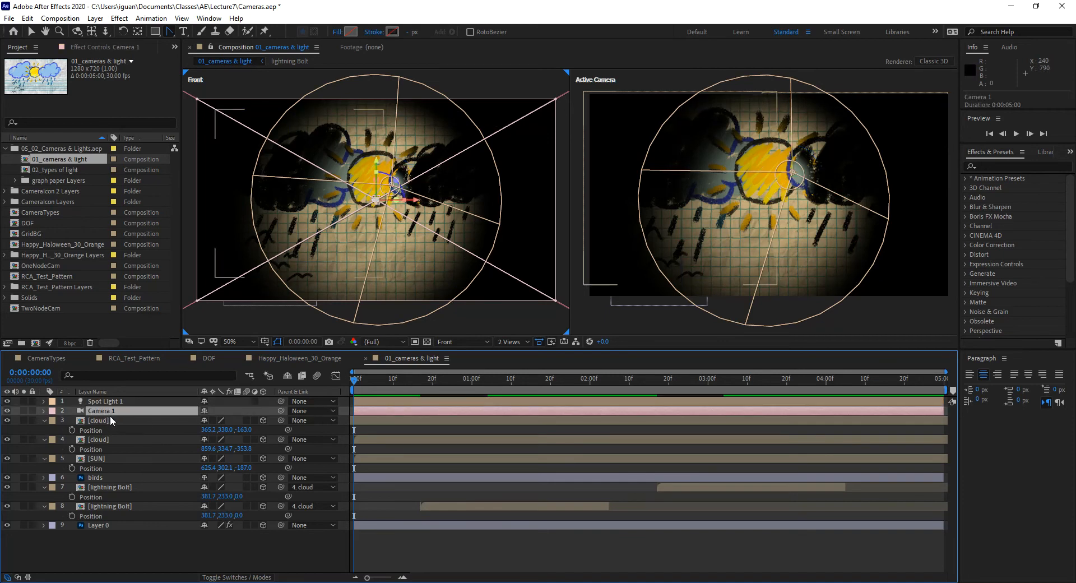
pyautogui.press('p')
pyautogui.moveTo(246, 420); pyautogui.dragTo(219, 420)
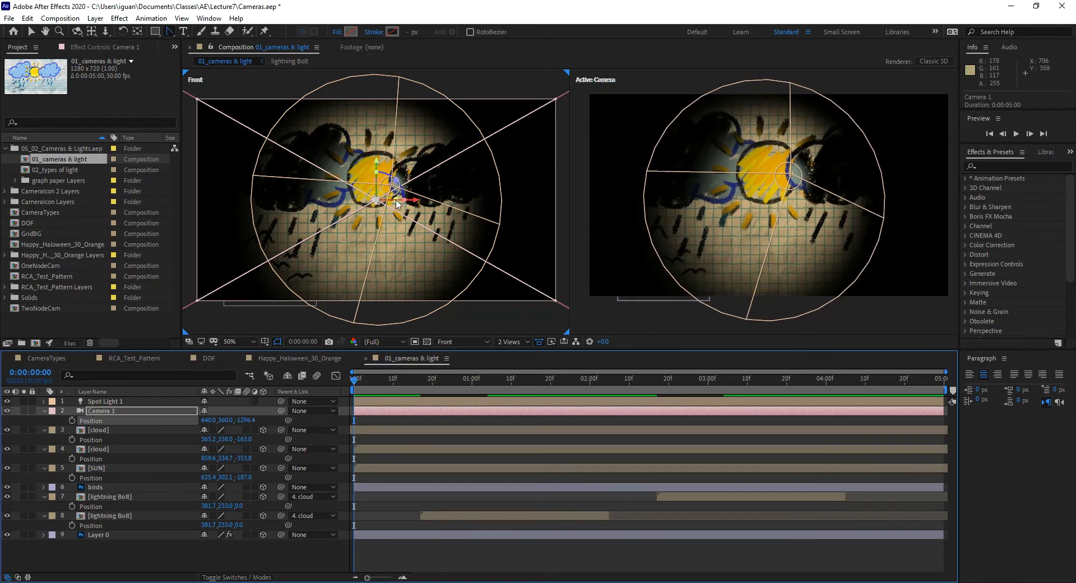
# - Switch the Front pane to Custom View 1 and move Camera 1 there to about 974.7, 284.9, -1209.5
pyautogui.click(474, 343)
pyautogui.click(471, 463)
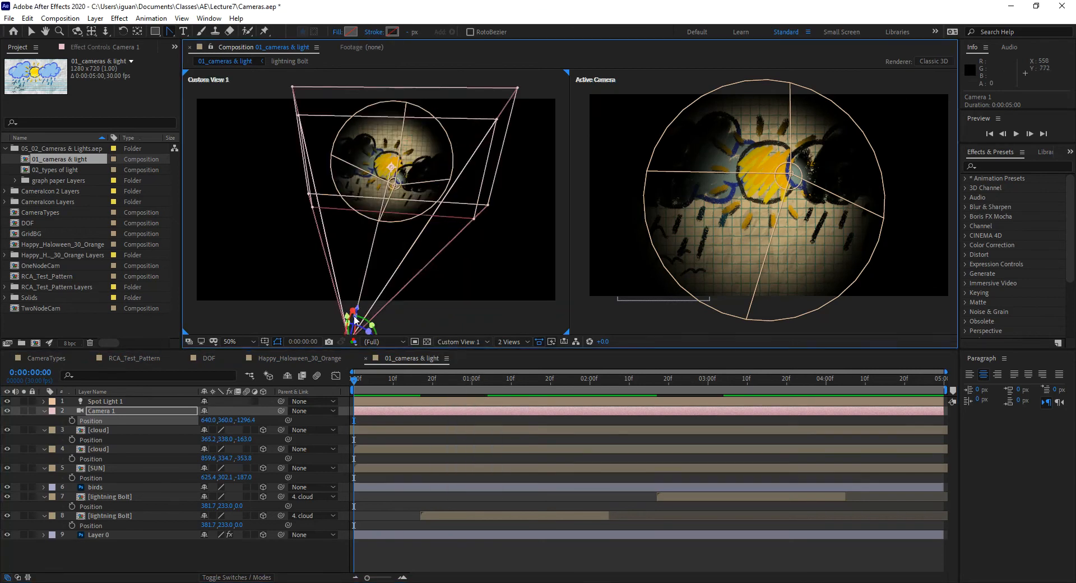
pyautogui.moveTo(357, 326); pyautogui.dragTo(510, 286)
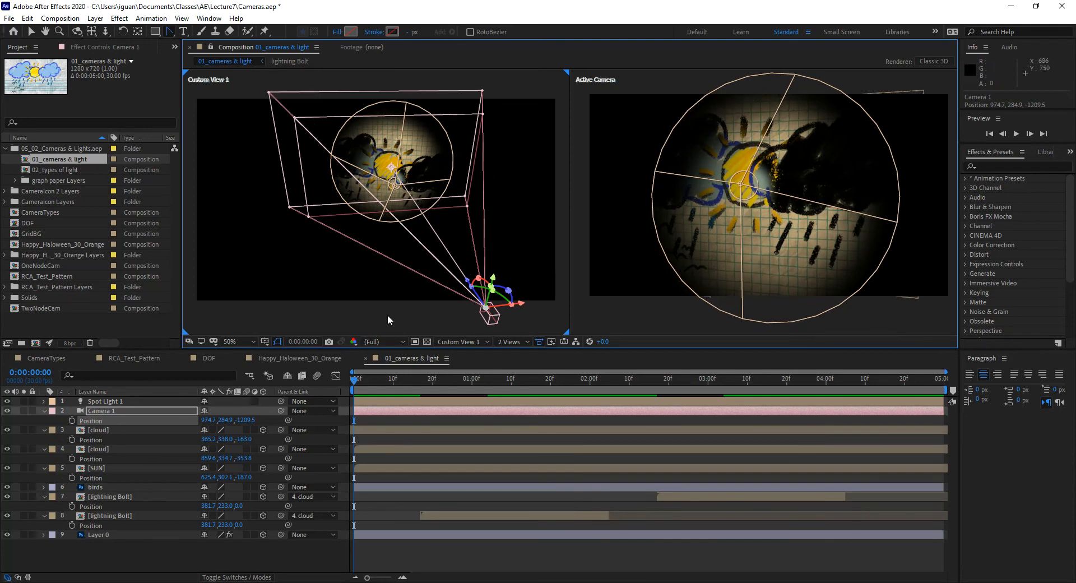
# - Switch the Custom View 1 pane to the Left view and lower the spot light's point of interest to about 640, 492, 30
pyautogui.click(114, 401)
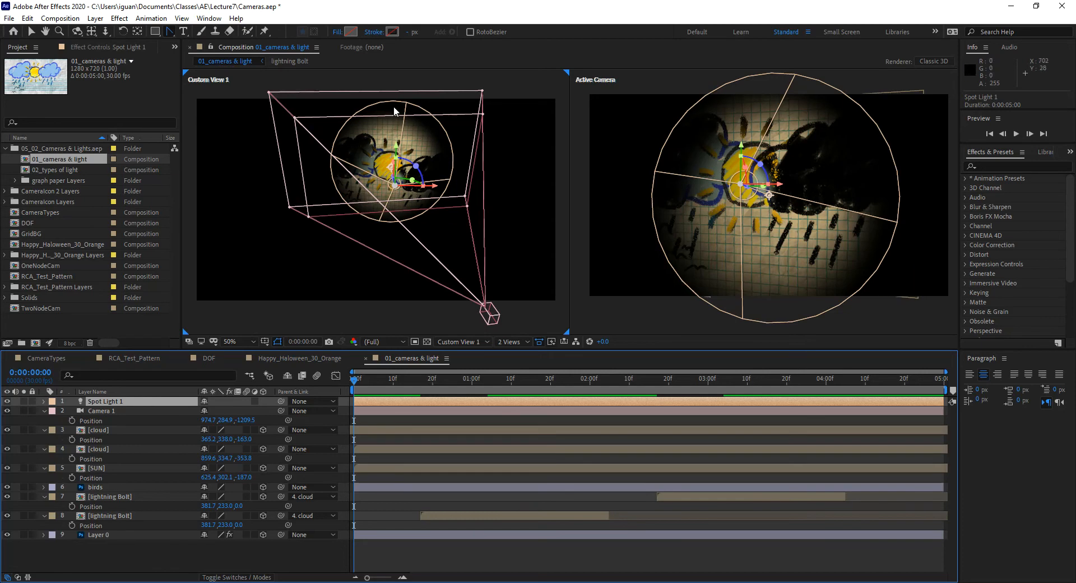
pyautogui.click(391, 342)
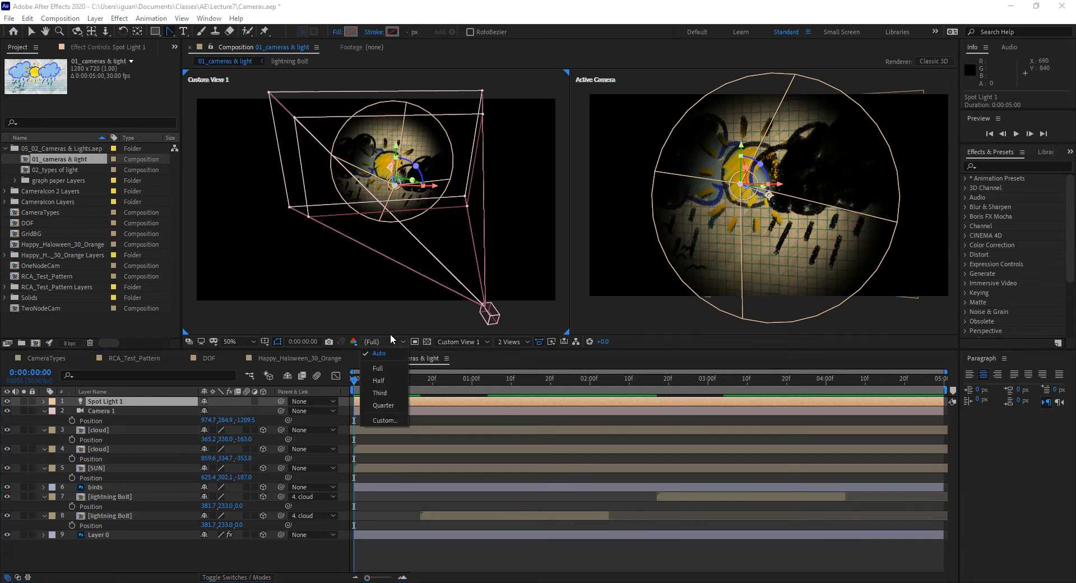
pyautogui.click(382, 324)
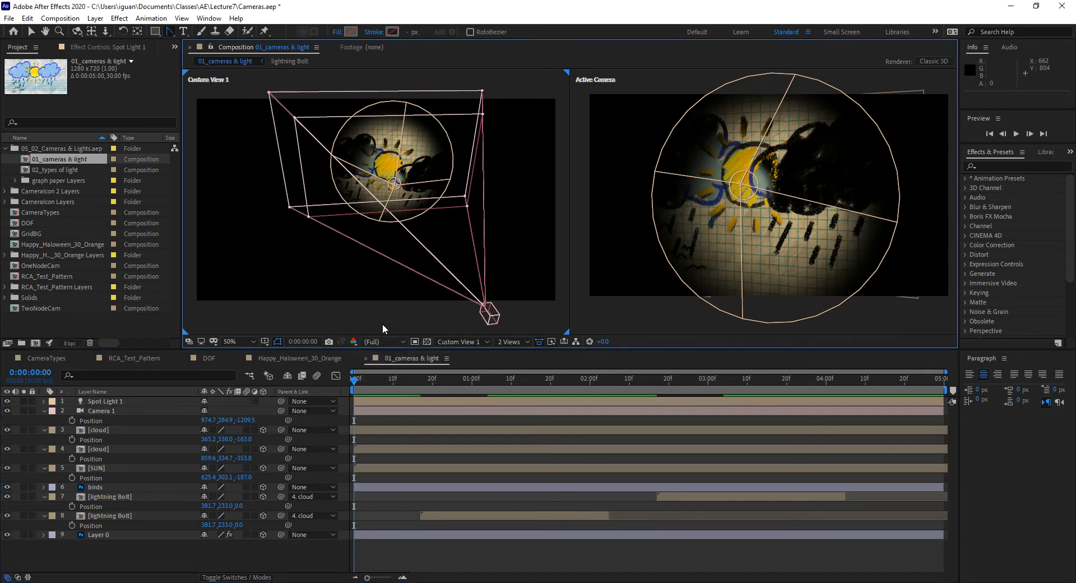
pyautogui.click(458, 341)
pyautogui.click(465, 395)
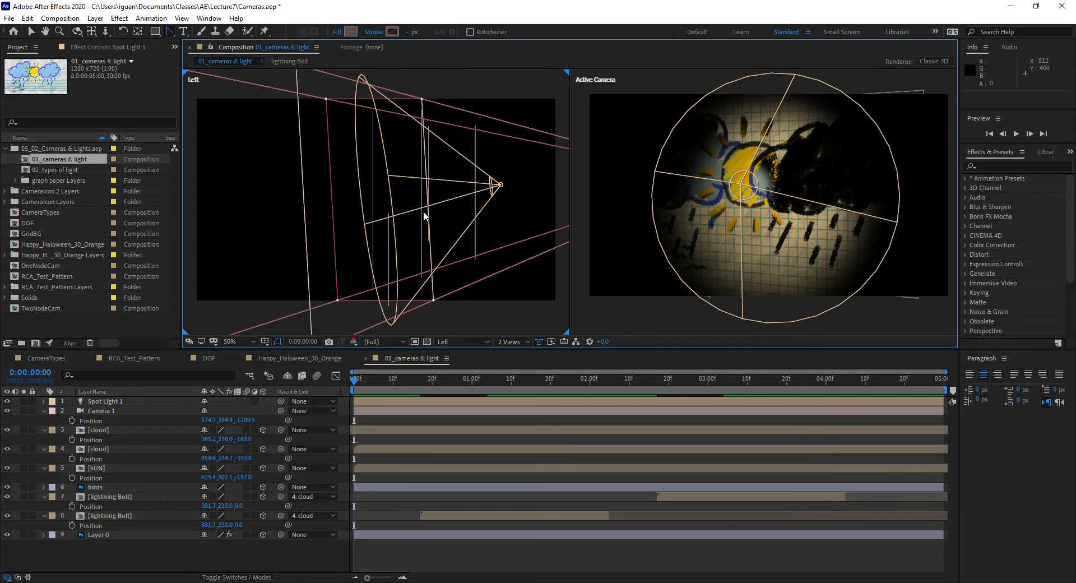
pyautogui.click(498, 186)
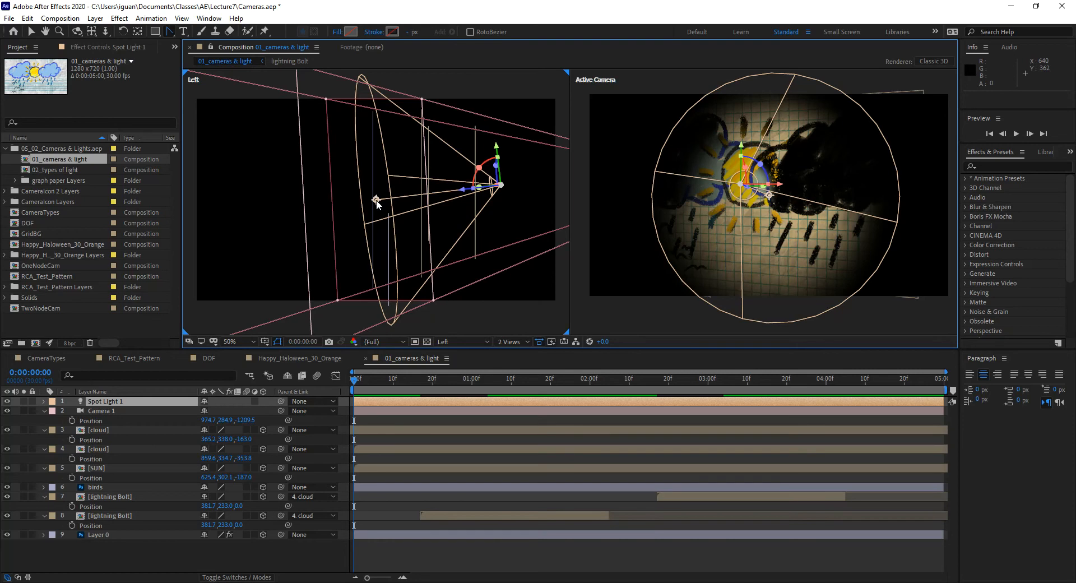
pyautogui.moveTo(378, 201); pyautogui.dragTo(367, 235)
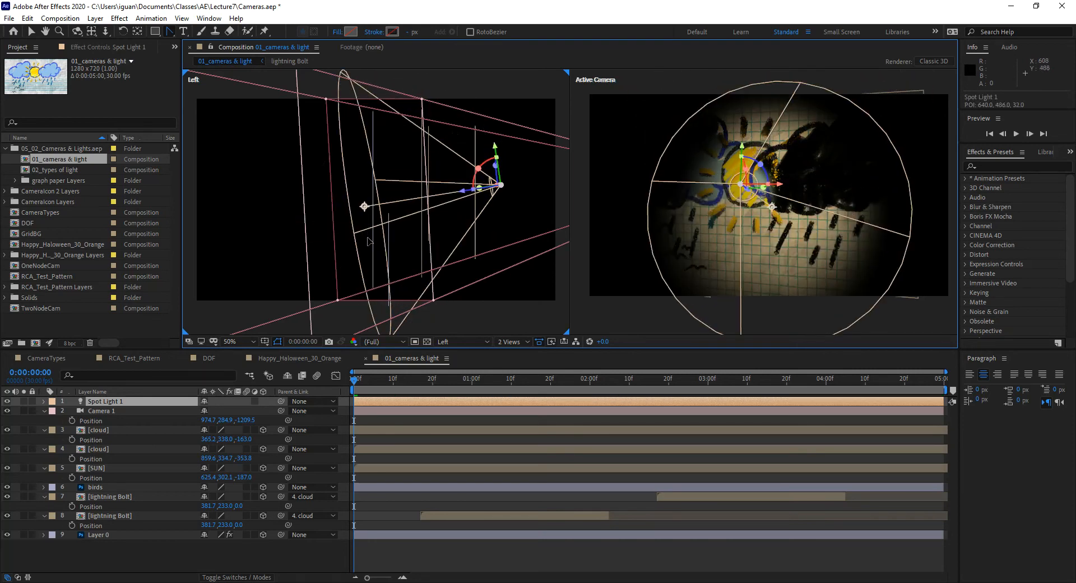
# - Expand the spot light's Transform properties and raise its point of interest to about 640, 364, 54
pyautogui.click(93, 402)
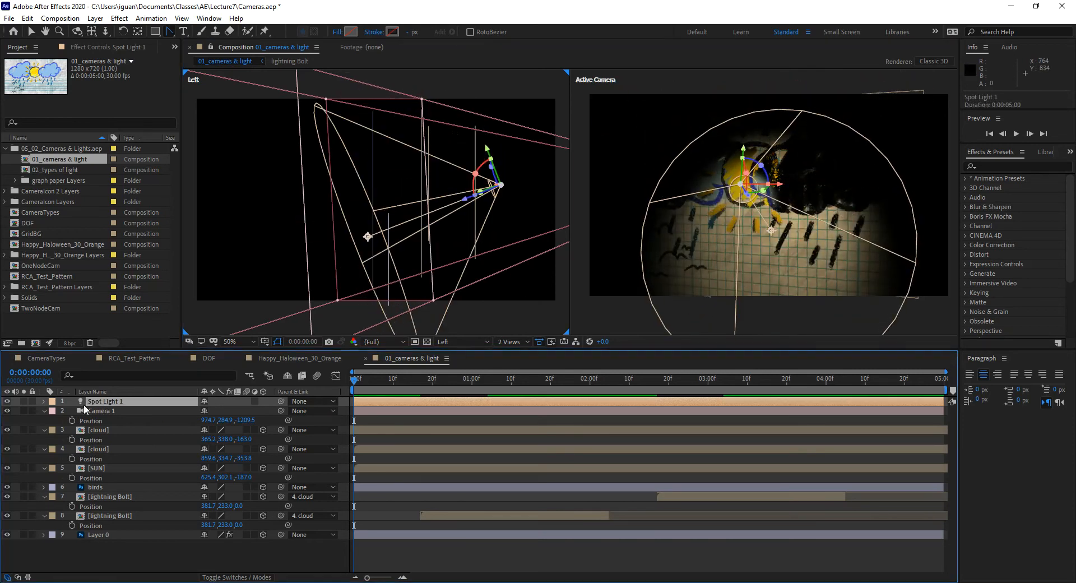
pyautogui.click(44, 402)
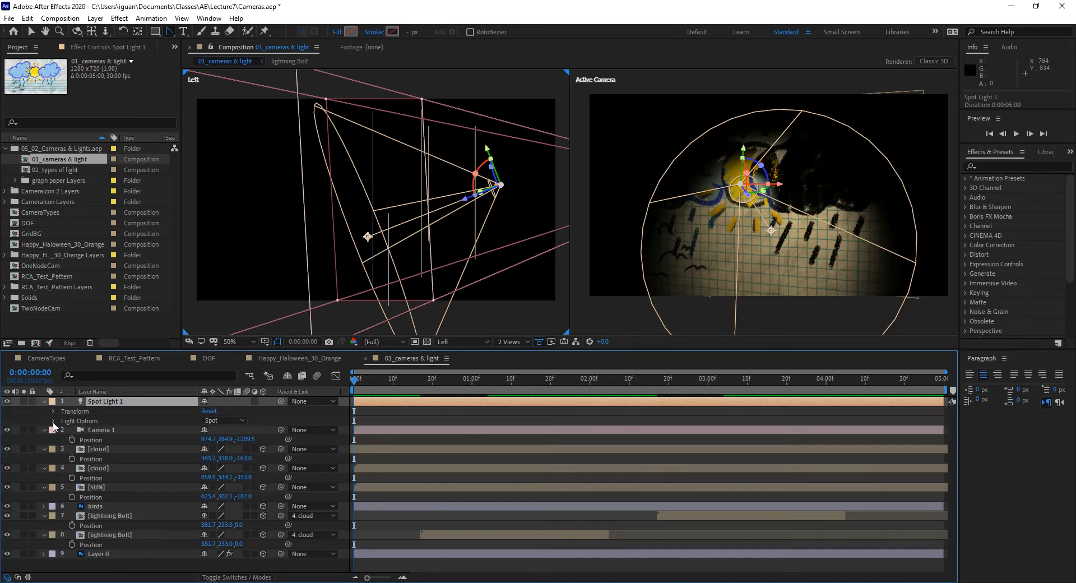
pyautogui.click(54, 412)
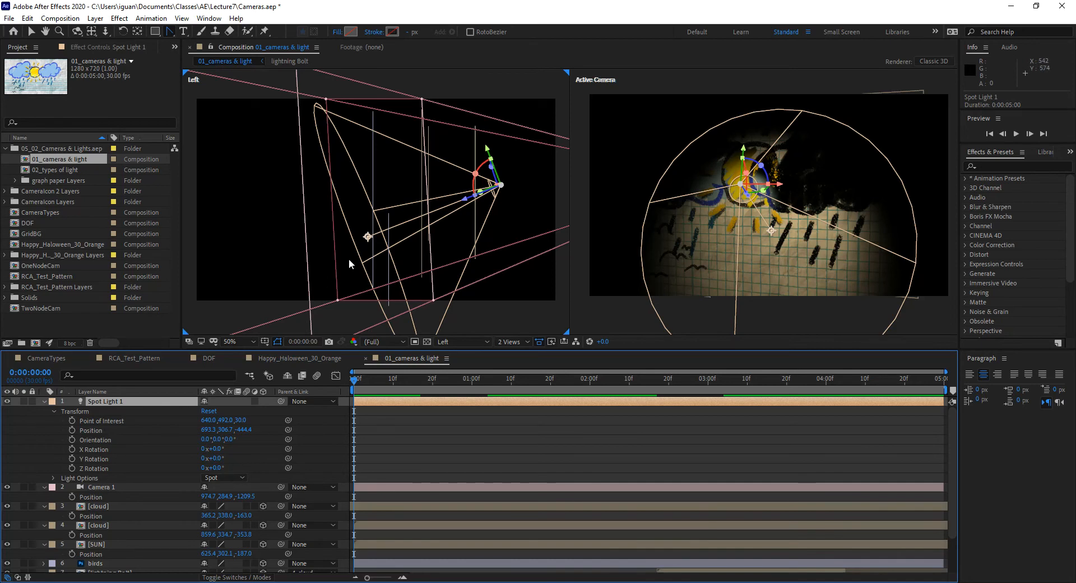
pyautogui.moveTo(368, 238); pyautogui.dragTo(359, 202)
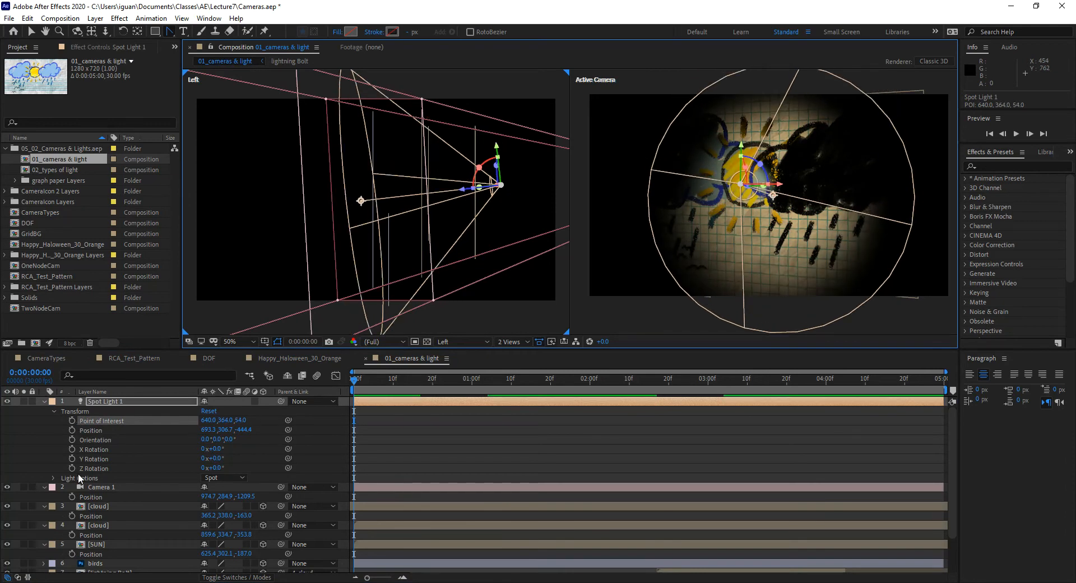
# - Pull the spot light back to about 693.3, 334.7, -886.4 and switch the Left pane to the Top view at 25% zoom
pyautogui.moveTo(466, 190); pyautogui.dragTo(589, 198)
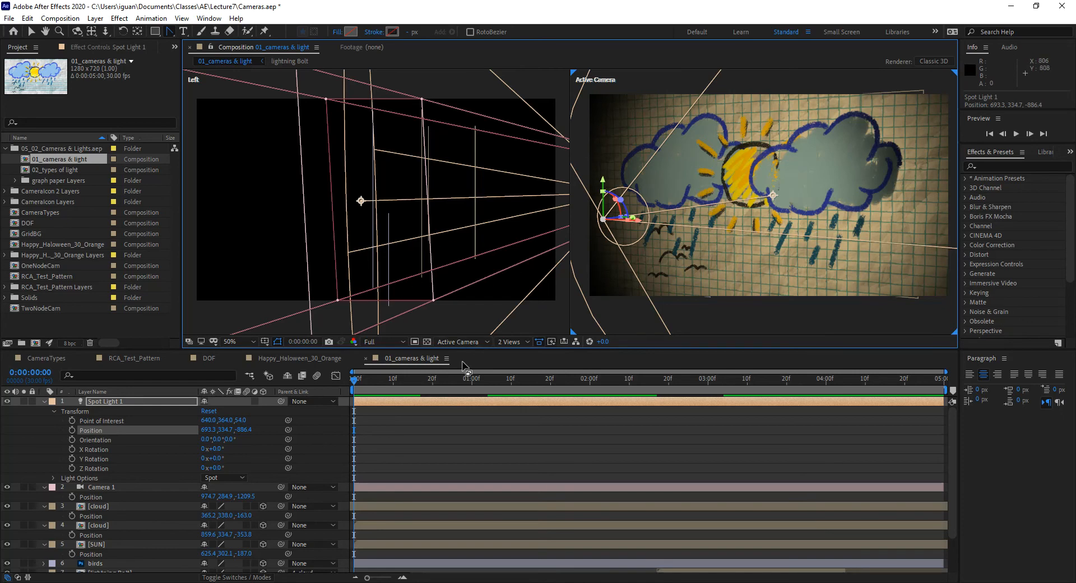
pyautogui.click(310, 190)
pyautogui.click(490, 406)
pyautogui.click(482, 338)
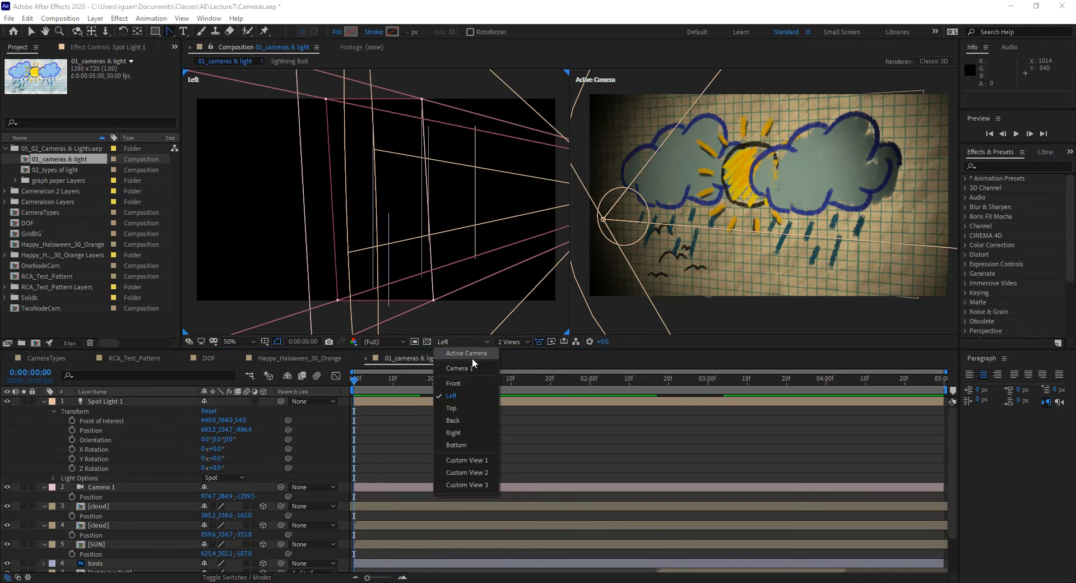
pyautogui.click(470, 407)
pyautogui.scroll(-3, 404, 233)
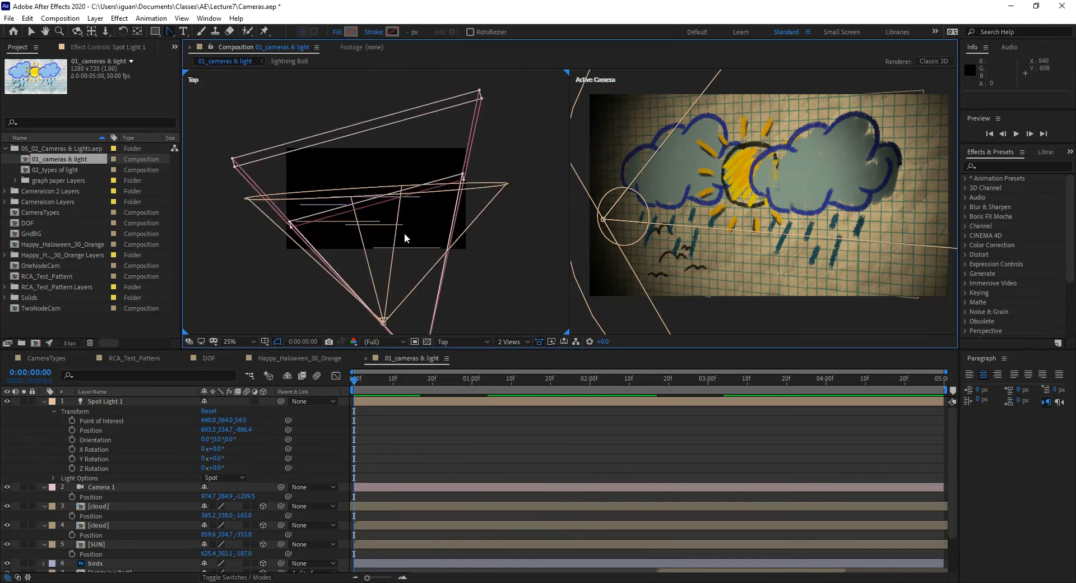
# - Undo the trial moves of the spot light and reposition it in the Top view at about 697.3, 306.7, -808.4
pyautogui.moveTo(394, 324); pyautogui.dragTo(429, 315)
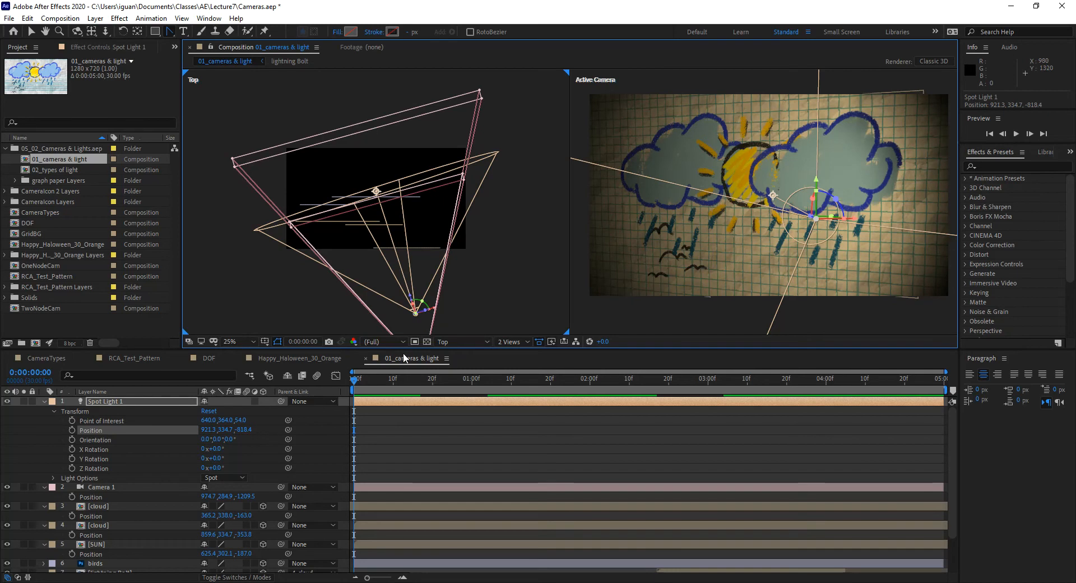
pyautogui.hotkey('ctrl', 'z')
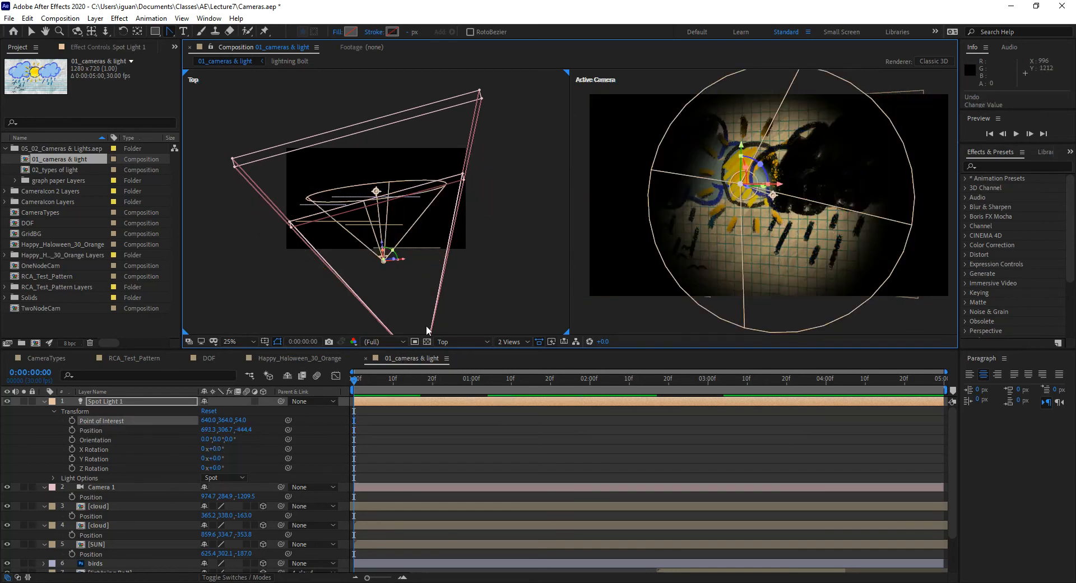
pyautogui.moveTo(383, 253); pyautogui.dragTo(384, 310)
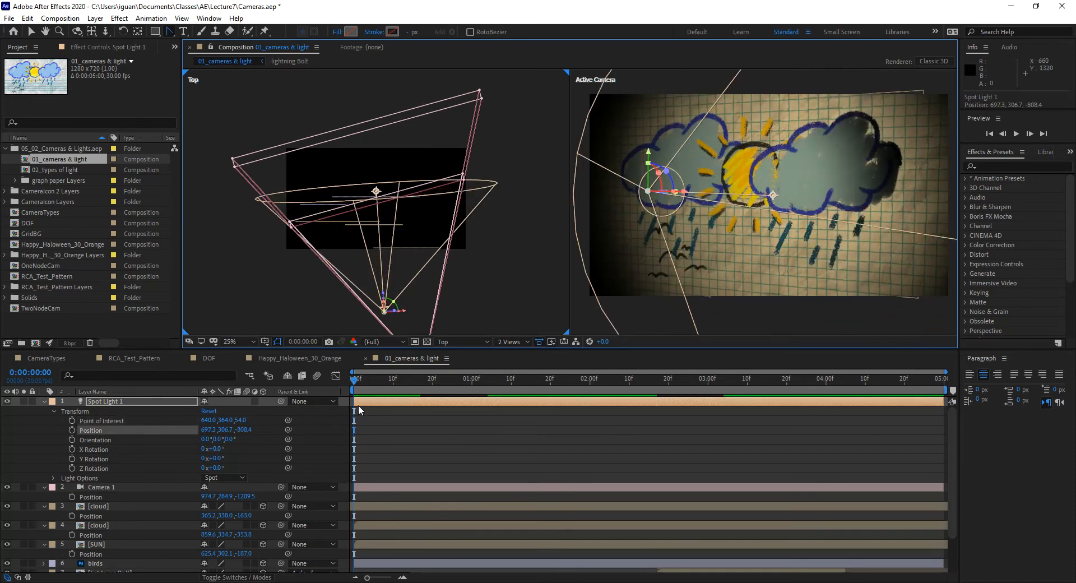
# - Collapse the spot light's Transform group, expand its Light Options, and review its Light Settings without changing them
pyautogui.click(54, 411)
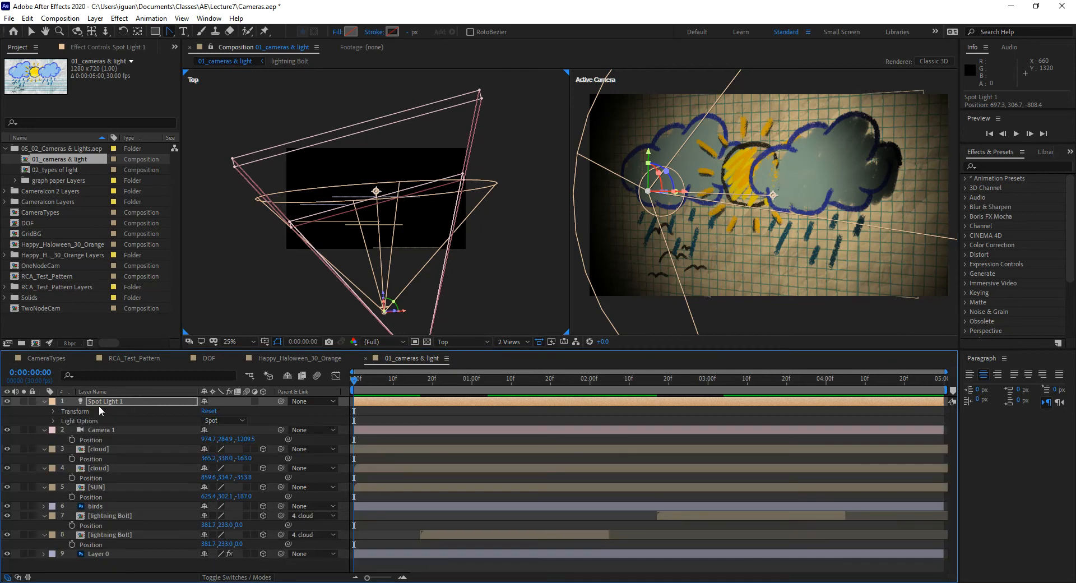
pyautogui.click(106, 402)
pyautogui.click(54, 421)
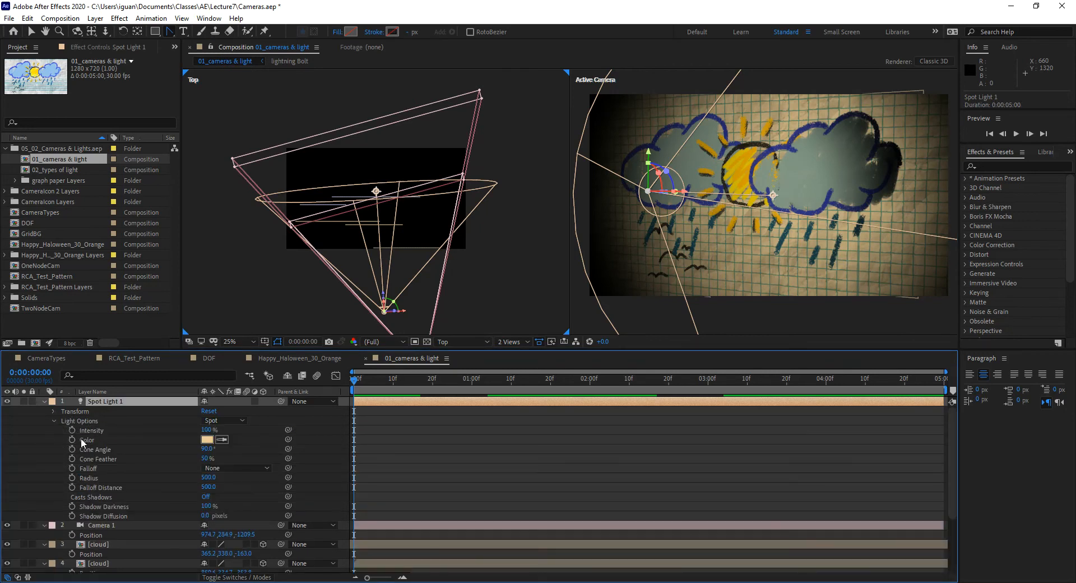
pyautogui.doubleClick(113, 400)
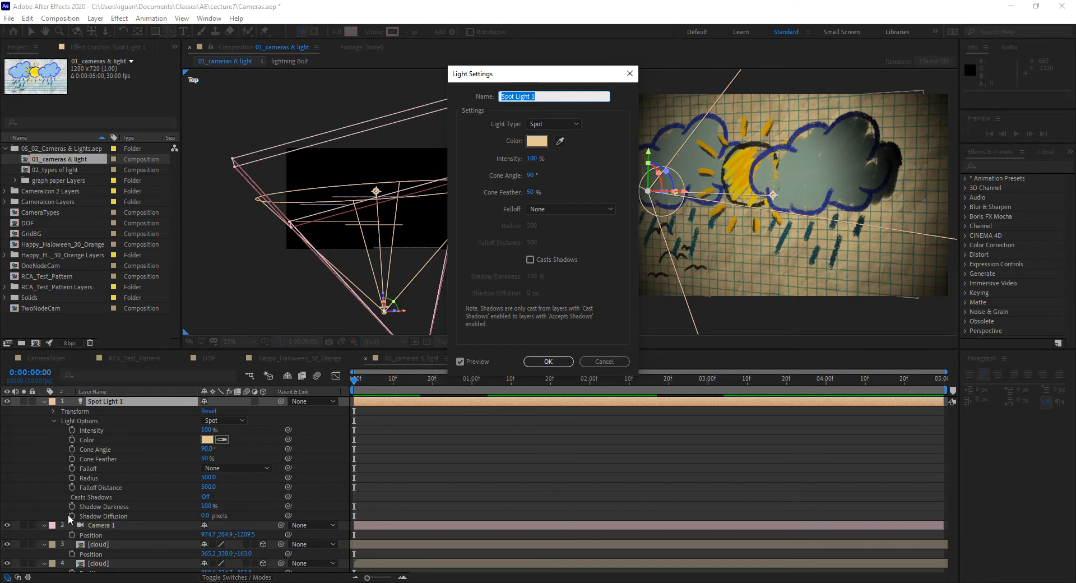
pyautogui.click(598, 361)
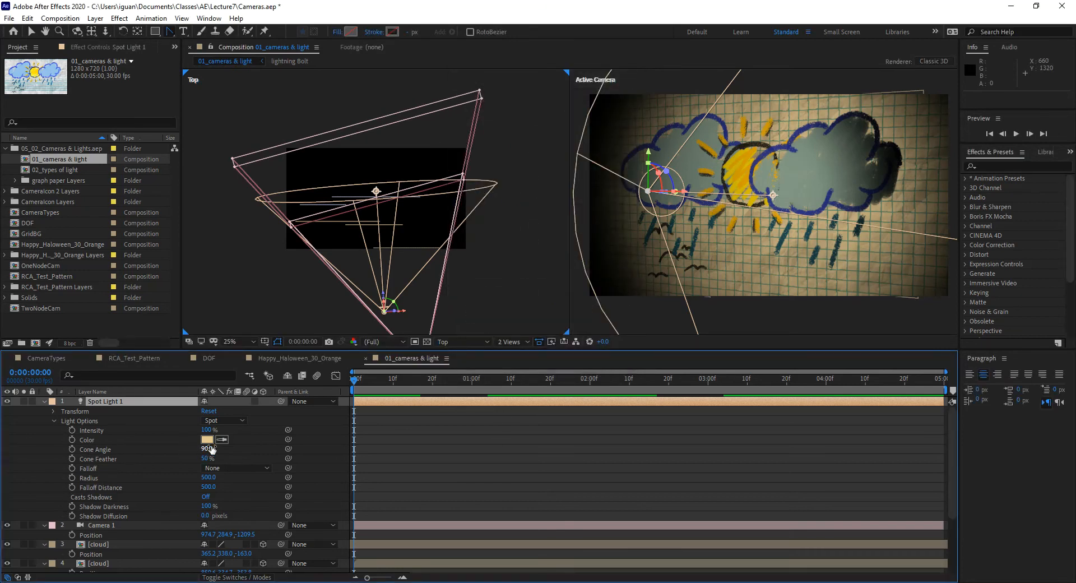
# - Try a 62° cone angle and a 71% cone feather on the spot light, and undo the changes
pyautogui.moveTo(206, 448)
pyautogui.mouseDown()
pyautogui.moveTo(174, 447)
pyautogui.moveTo(227, 447)
pyautogui.moveTo(218, 446)
pyautogui.mouseUp()
pyautogui.hotkey('ctrl', 'z')
pyautogui.moveTo(208, 460); pyautogui.dragTo(73, 443)
pyautogui.moveTo(208, 450); pyautogui.dragTo(243, 457)
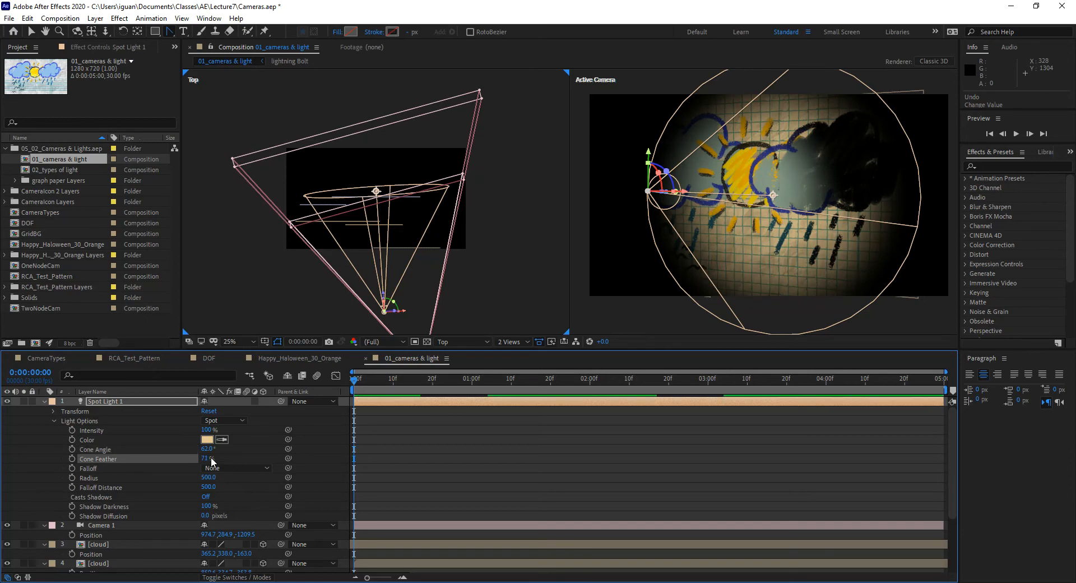
pyautogui.hotkey('ctrl', 'z')
pyautogui.hotkey('ctrl', 'z')
pyautogui.hotkey('ctrl', 'z')
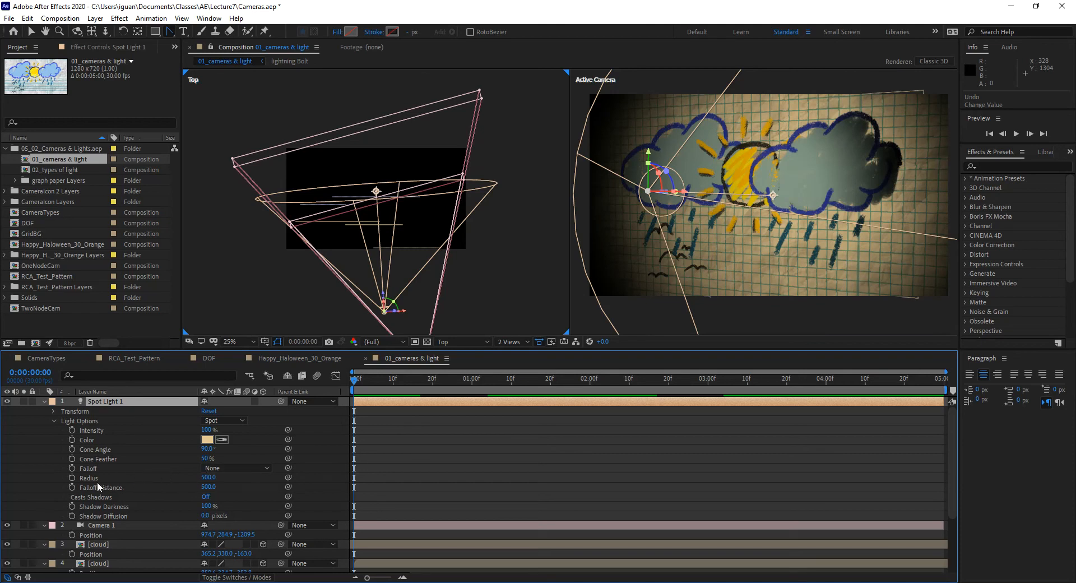
# - Try the Inverse Square Clamped falloff on the spot light
pyautogui.moveTo(207, 476)
pyautogui.mouseDown()
pyautogui.moveTo(171, 477)
pyautogui.moveTo(227, 482)
pyautogui.mouseUp()
pyautogui.click(223, 467)
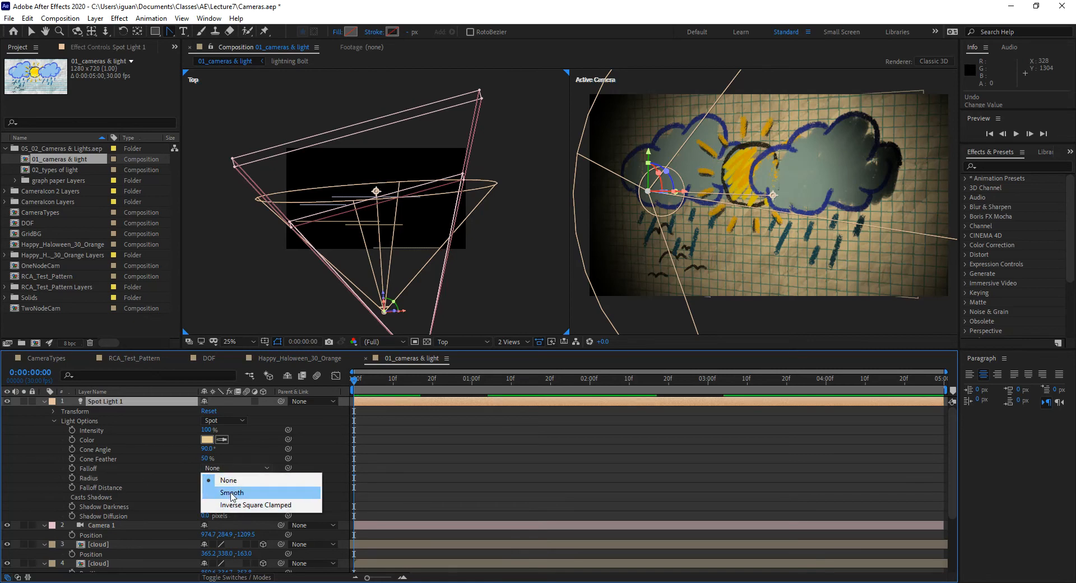
pyautogui.click(158, 472)
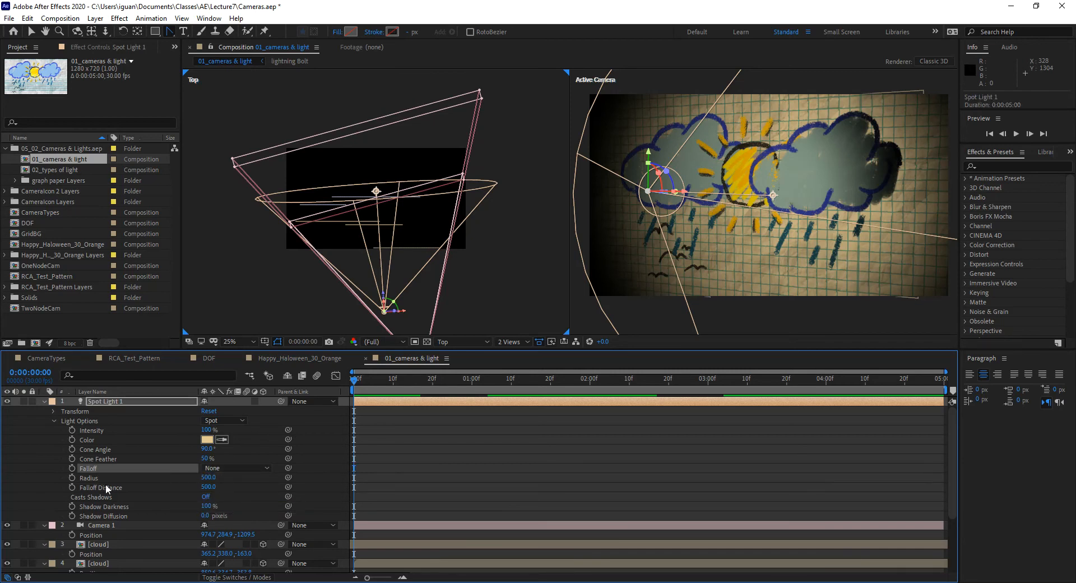
pyautogui.click(230, 472)
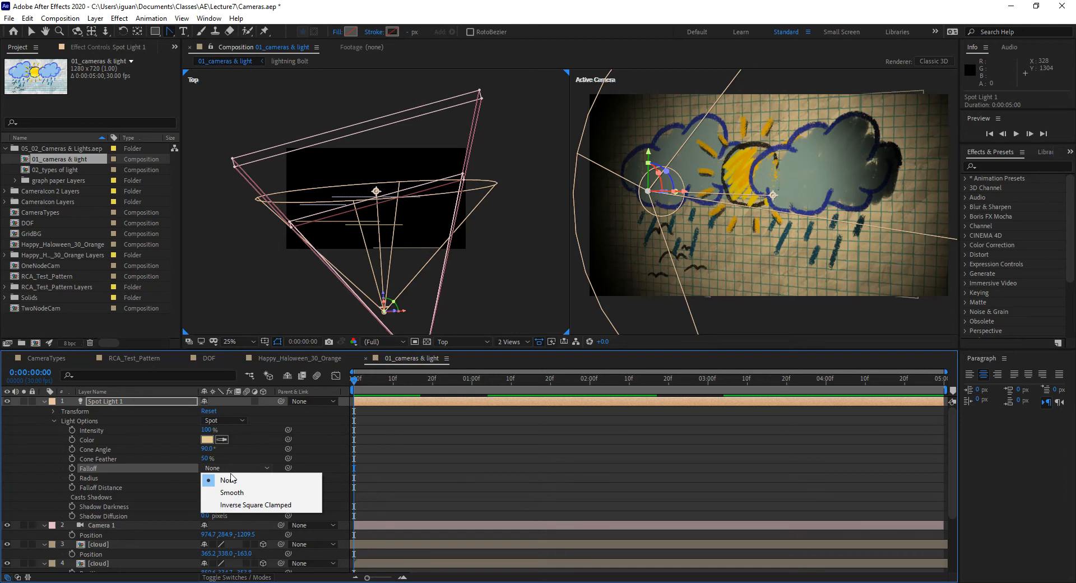
pyautogui.click(236, 507)
# - Try a falloff distance of 0 and a different radius on the spot light, and undo the changes
pyautogui.click(147, 487)
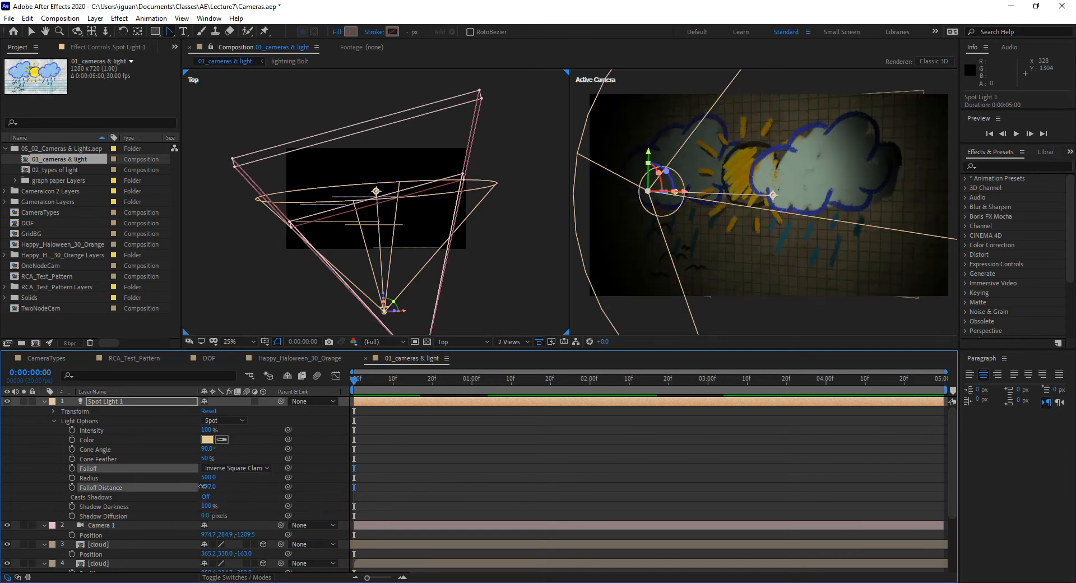
pyautogui.click(207, 487)
pyautogui.write('0')
pyautogui.press('Return')
pyautogui.moveTo(208, 477); pyautogui.dragTo(504, 486)
pyautogui.hotkey('ctrl', 'z')
pyautogui.hotkey('ctrl', 'z')
pyautogui.hotkey('ctrl', 'z')
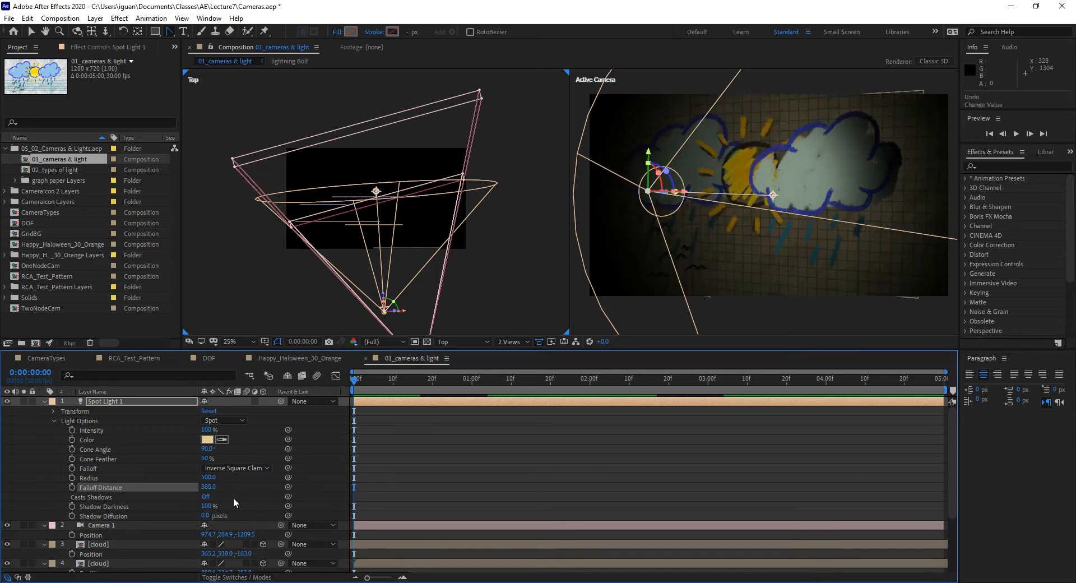
pyautogui.hotkey('ctrl', 'z')
# - Set the spot light's falloff back to None and review the available falloff options
pyautogui.click(240, 469)
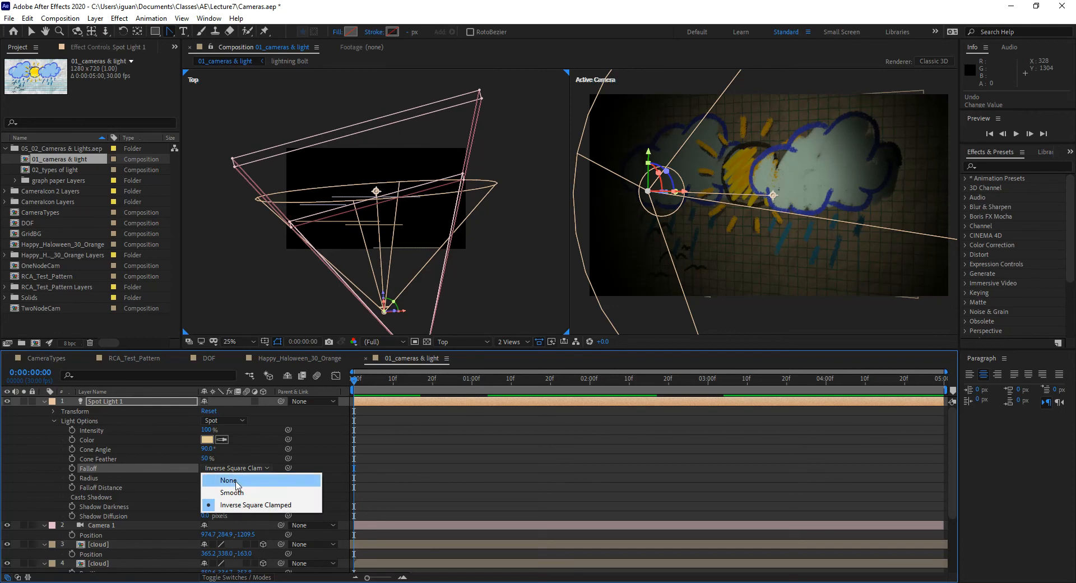
pyautogui.click(235, 478)
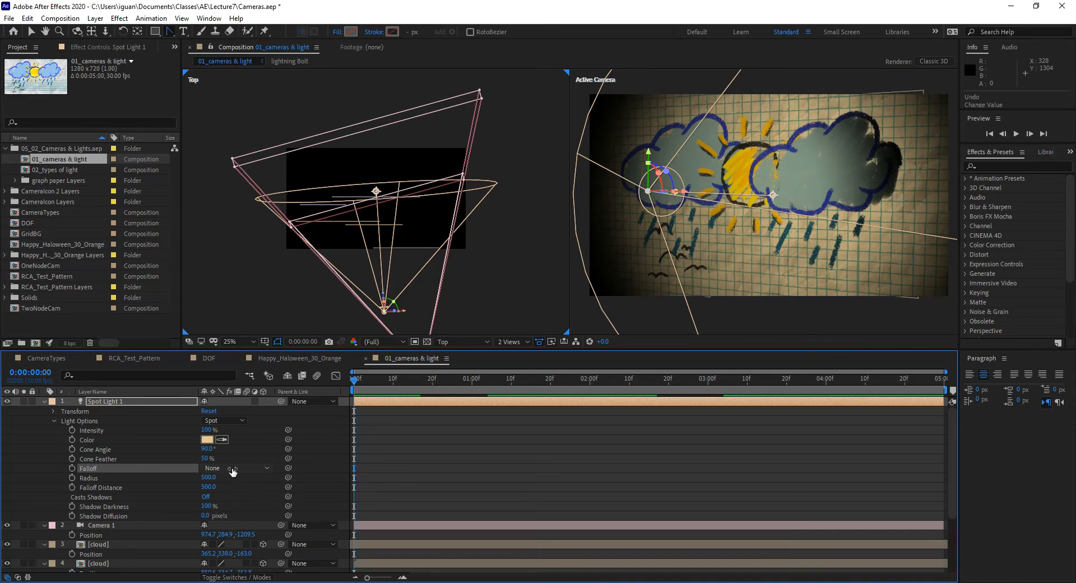
pyautogui.click(232, 468)
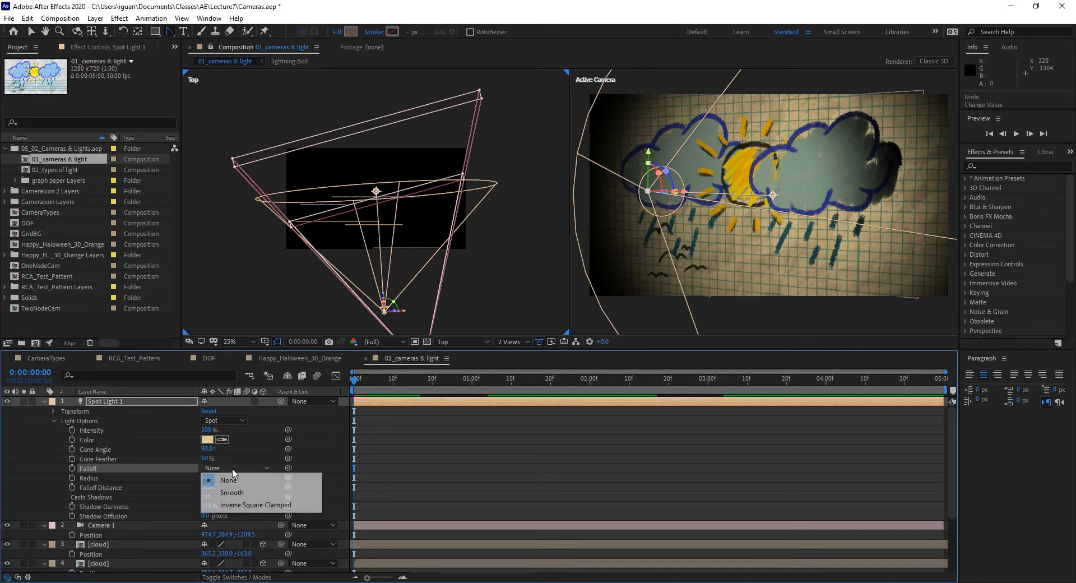
pyautogui.click(180, 466)
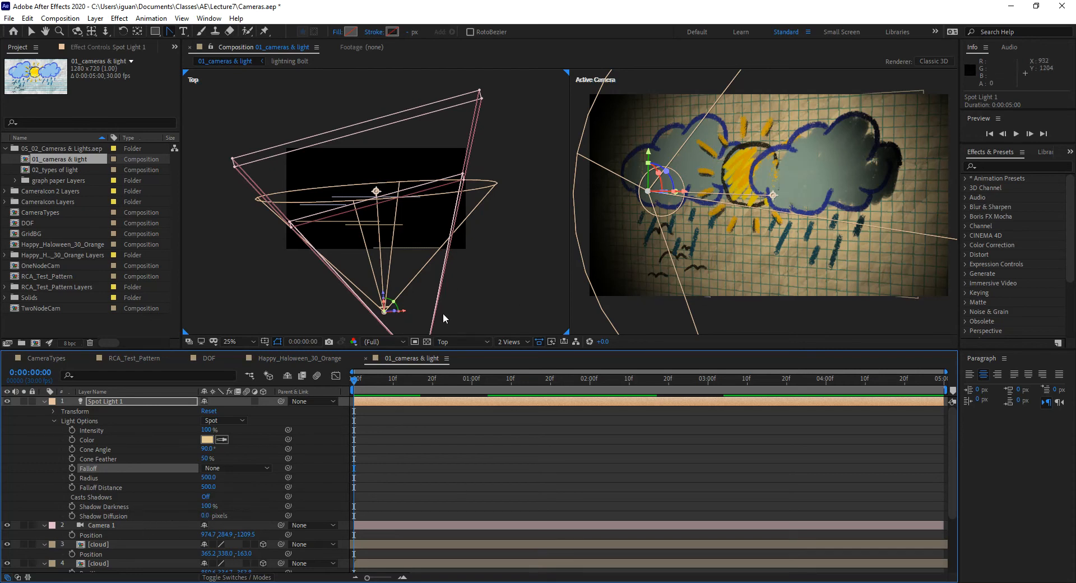
# - Toggle the spot light's visibility to compare the scene with and without its lighting
pyautogui.click(104, 402)
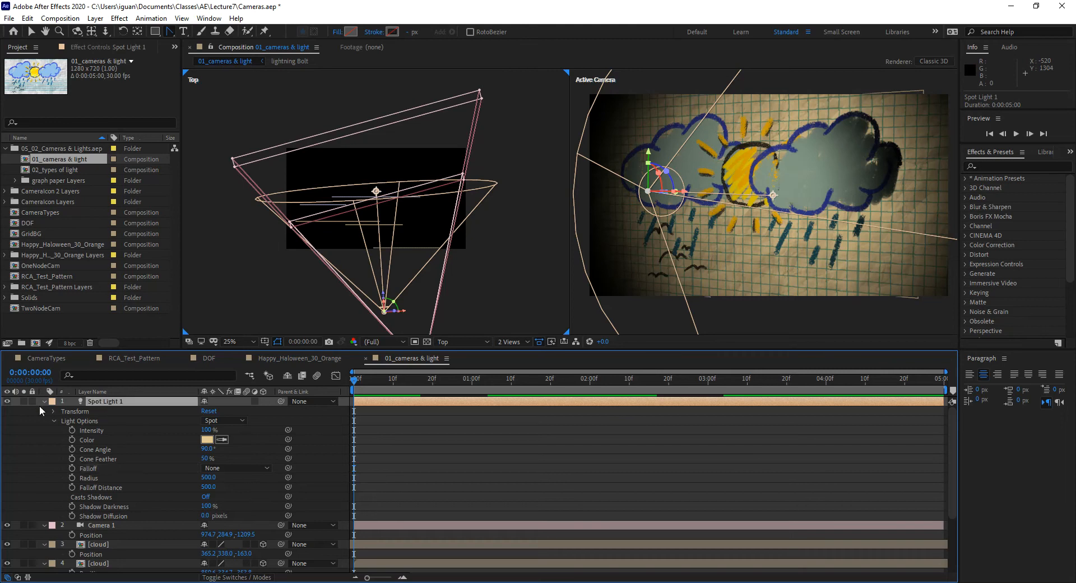
pyautogui.click(8, 400)
pyautogui.click(8, 402)
pyautogui.click(7, 401)
pyautogui.click(7, 401)
pyautogui.click(7, 401)
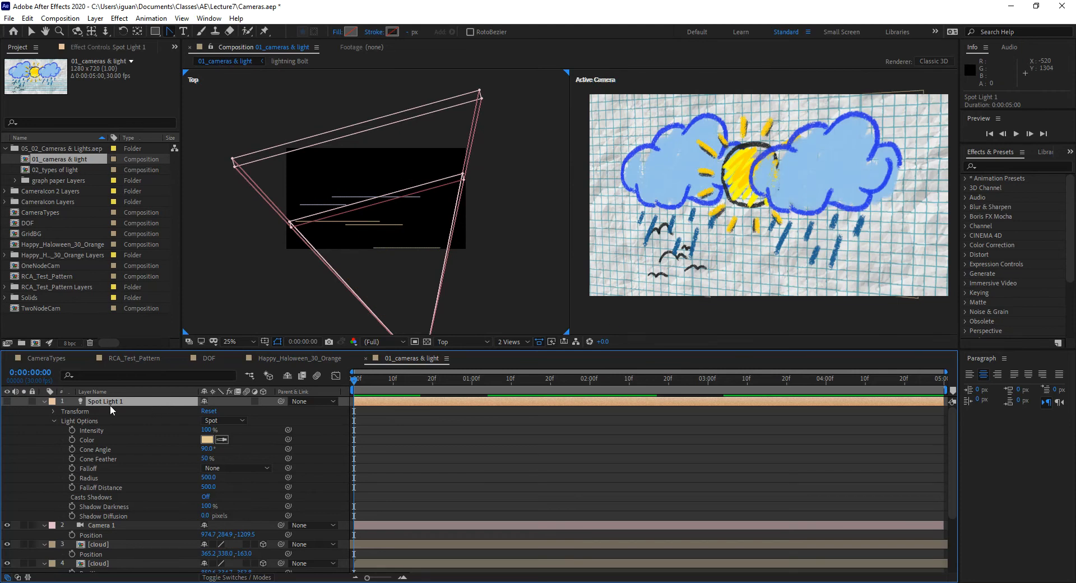
# - Delete the spot light and add a Point light with 100% intensity and no falloff
pyautogui.click(45, 401)
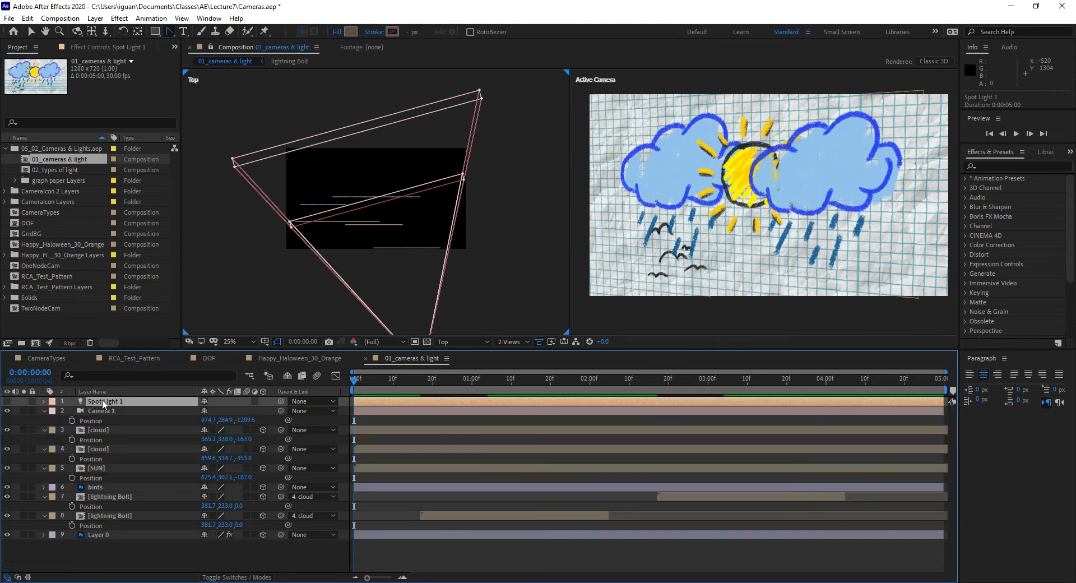
pyautogui.press('Delete')
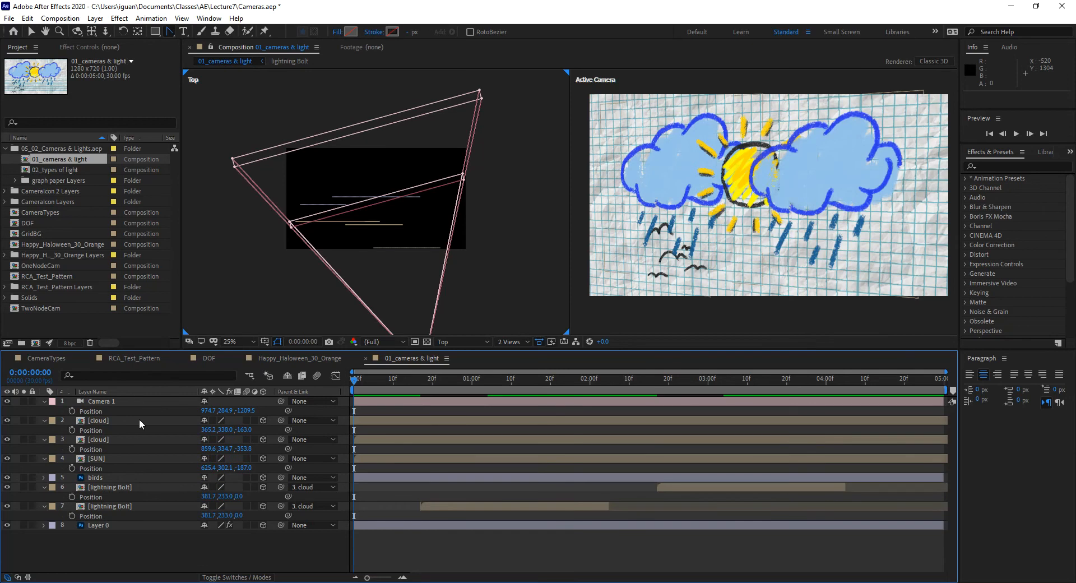
pyautogui.hotkey('ctrl', 'alt', 'shift', 'l')
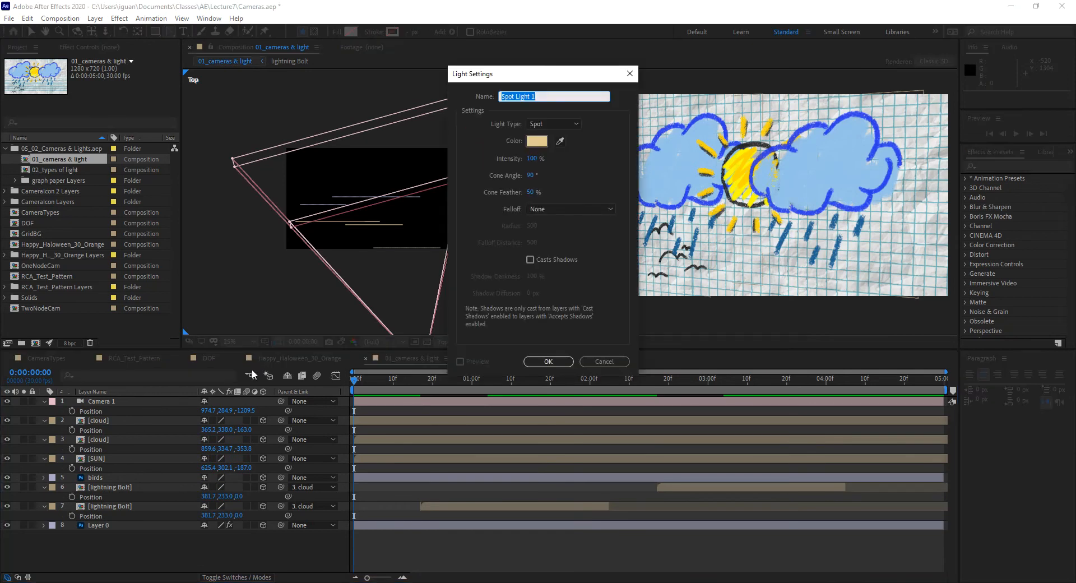
pyautogui.click(570, 124)
pyautogui.click(554, 155)
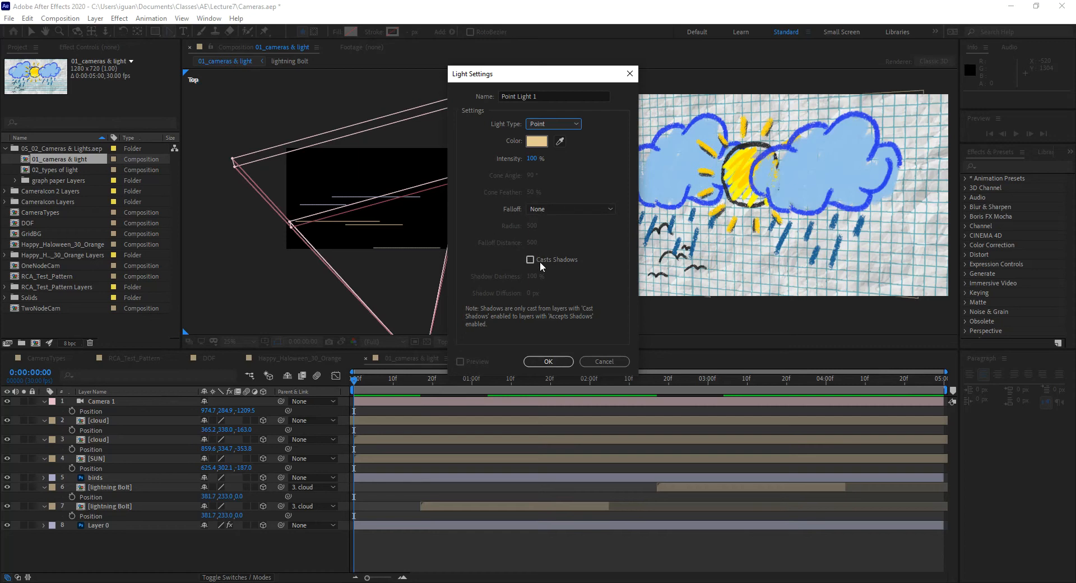
pyautogui.click(548, 361)
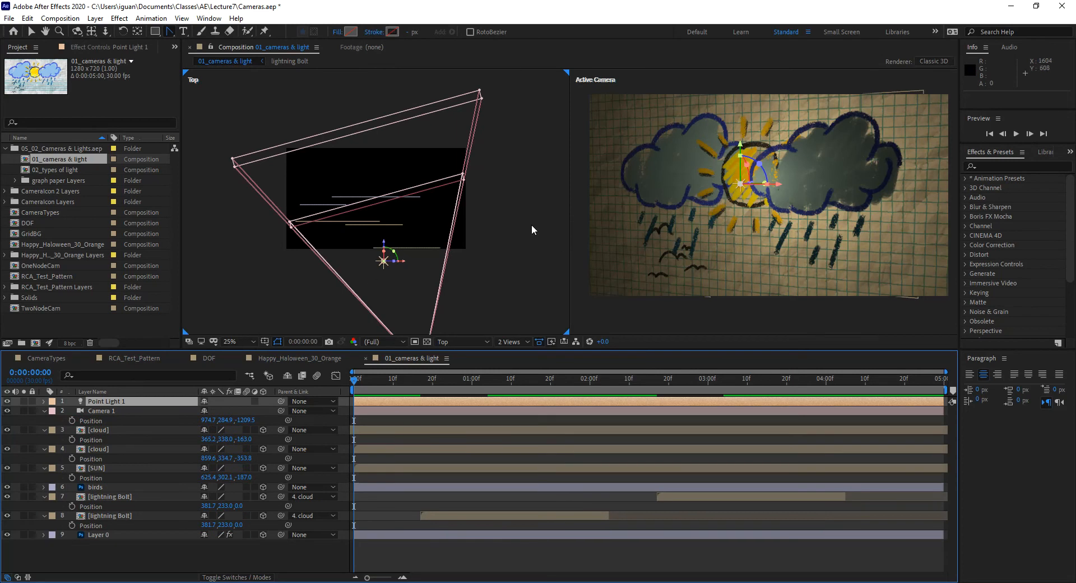
# - Move the point light around the cloud layers, placing it in front of them at about 697, 307, -496
pyautogui.moveTo(402, 260)
pyautogui.mouseDown()
pyautogui.moveTo(430, 227)
pyautogui.moveTo(376, 240)
pyautogui.moveTo(395, 281)
pyautogui.moveTo(385, 293)
pyautogui.moveTo(352, 258)
pyautogui.moveTo(395, 241)
pyautogui.moveTo(448, 249)
pyautogui.moveTo(447, 224)
pyautogui.moveTo(413, 223)
pyautogui.moveTo(378, 252)
pyautogui.moveTo(339, 252)
pyautogui.moveTo(430, 275)
pyautogui.moveTo(403, 284)
pyautogui.moveTo(408, 247)
pyautogui.moveTo(417, 267)
pyautogui.mouseUp()
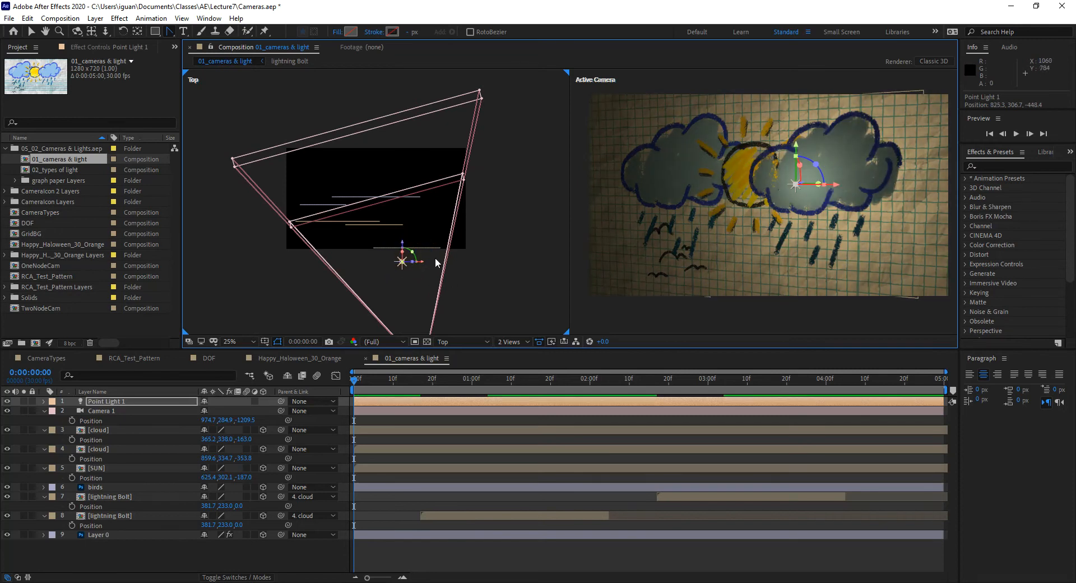
pyautogui.moveTo(403, 242); pyautogui.dragTo(400, 218)
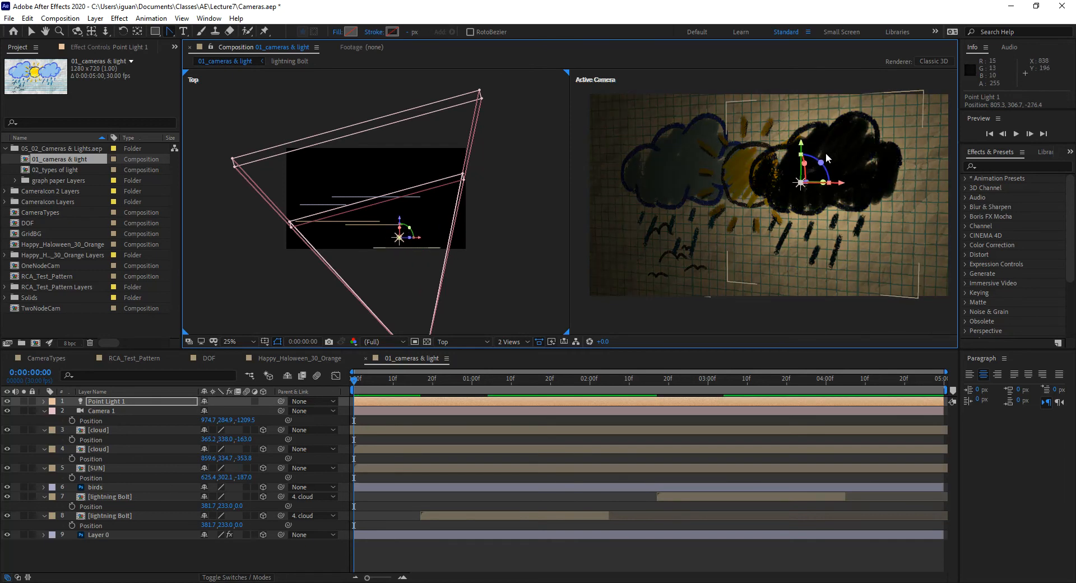
pyautogui.moveTo(402, 225); pyautogui.dragTo(391, 259)
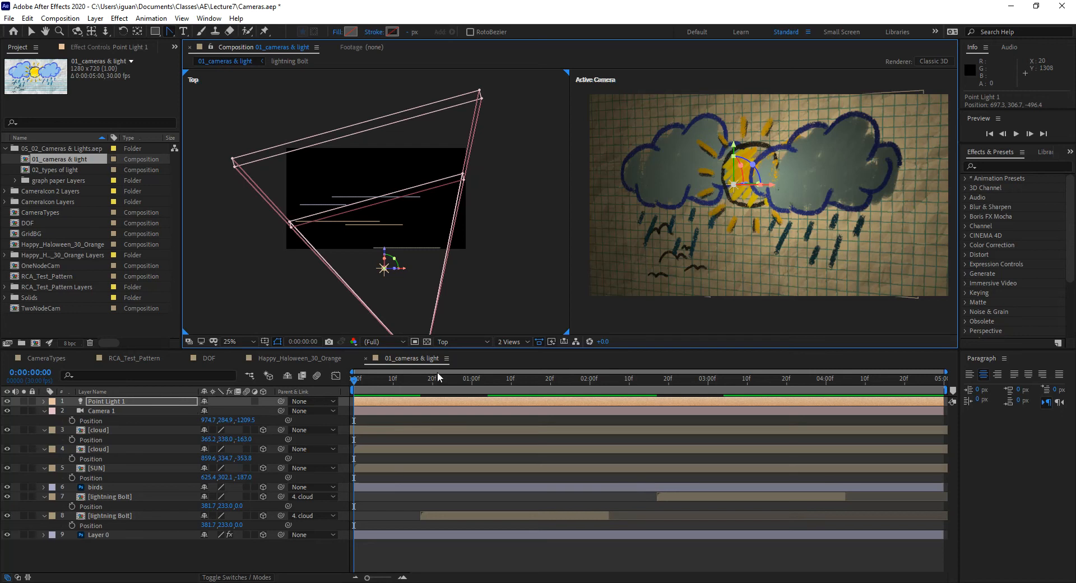
# - Create a new 1280 × 720, five-second composition and open the settings for a new solid layer
pyautogui.hotkey('ctrl', 'n')
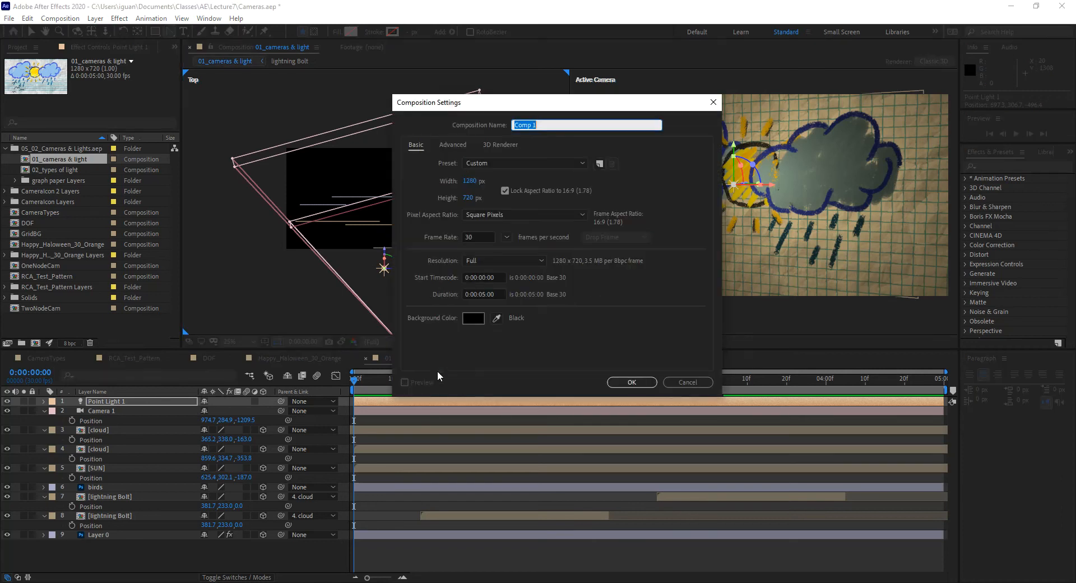
pyautogui.click(653, 386)
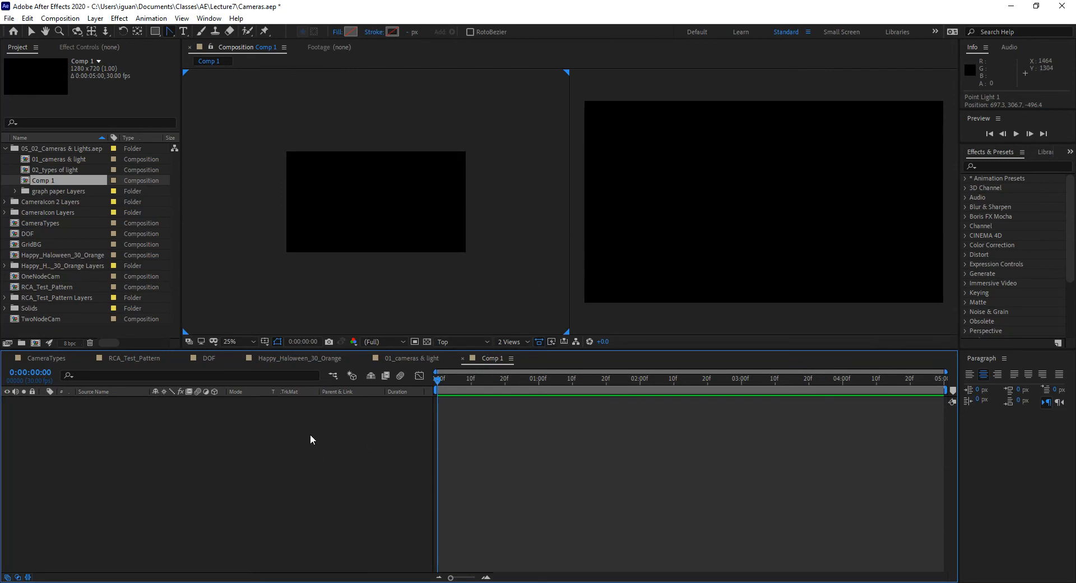
pyautogui.rightClick(495, 432)
pyautogui.moveTo(531, 439)
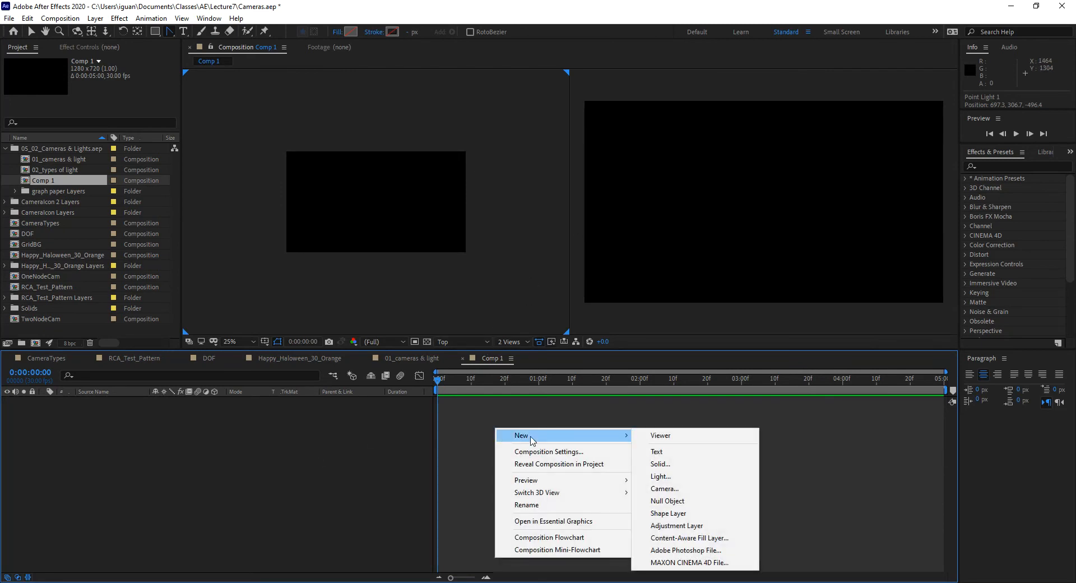
pyautogui.rightClick(479, 418)
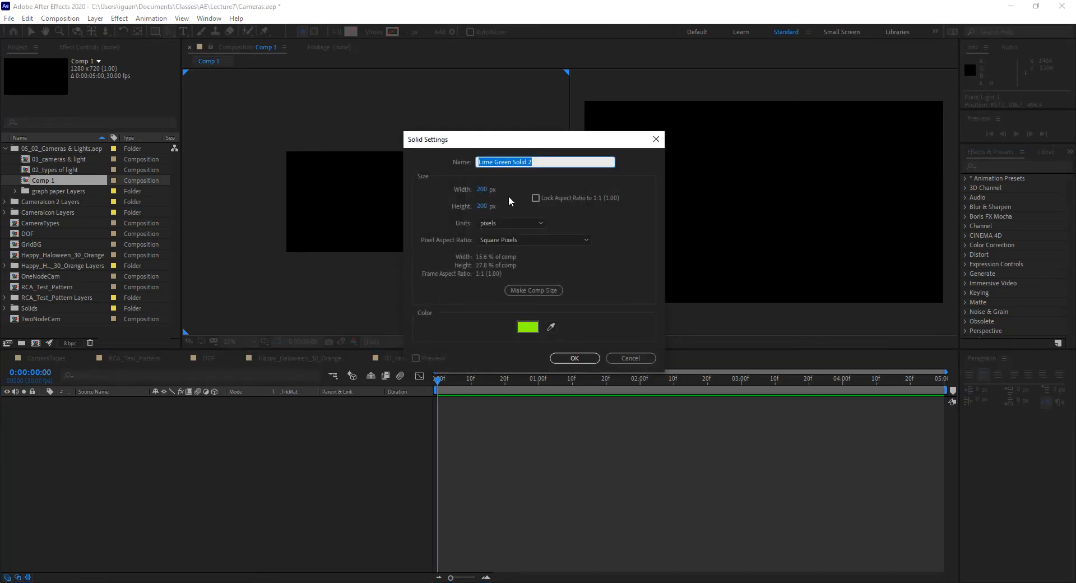
# - Make the new solid the size of the composition and set its color to white (FFFFFF)
pyautogui.click(526, 290)
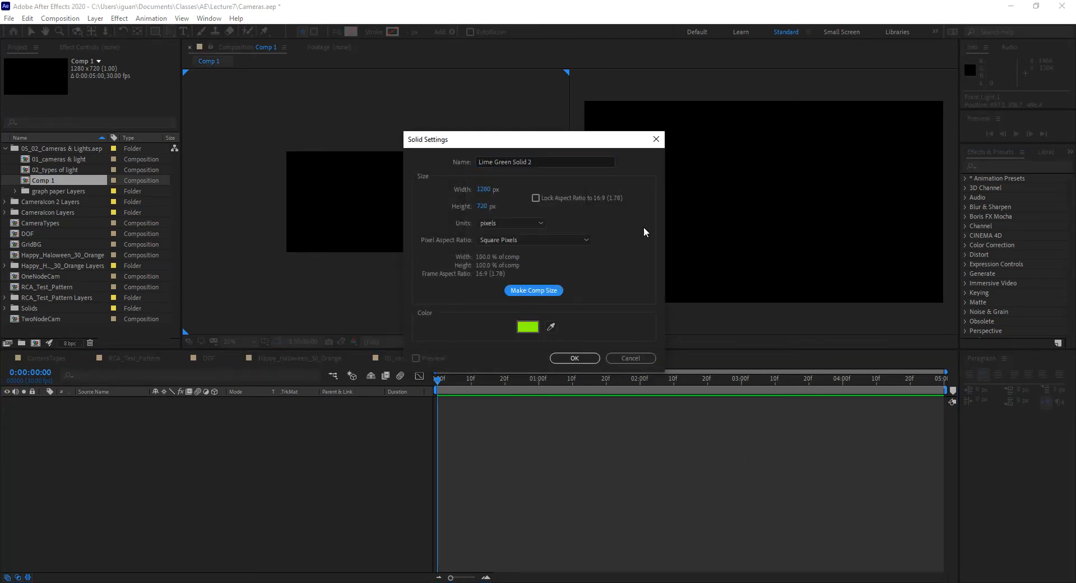
pyautogui.click(527, 326)
pyautogui.click(625, 198)
pyautogui.moveTo(631, 206); pyautogui.dragTo(584, 106)
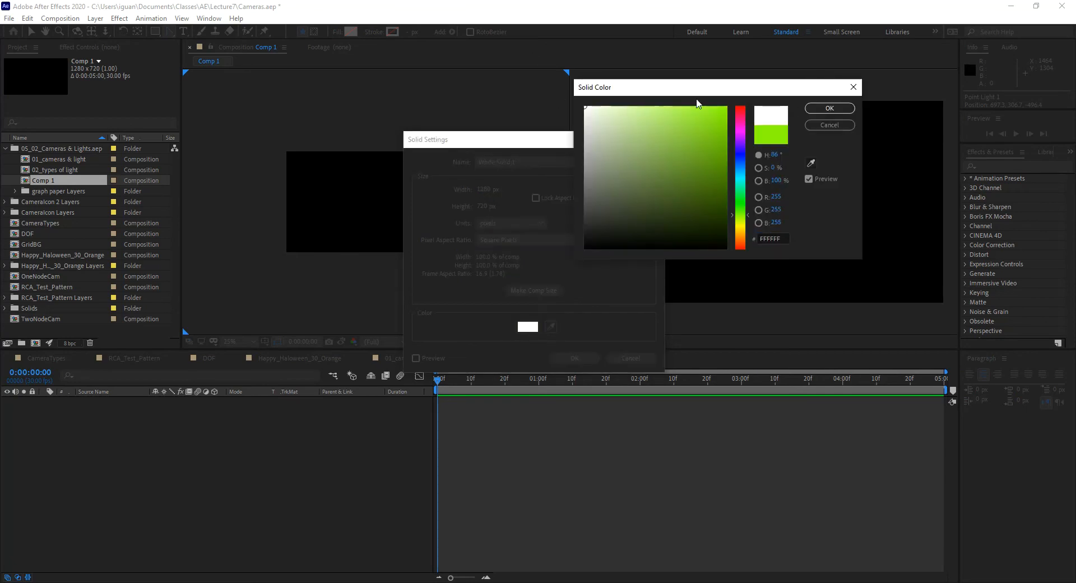
pyautogui.click(829, 108)
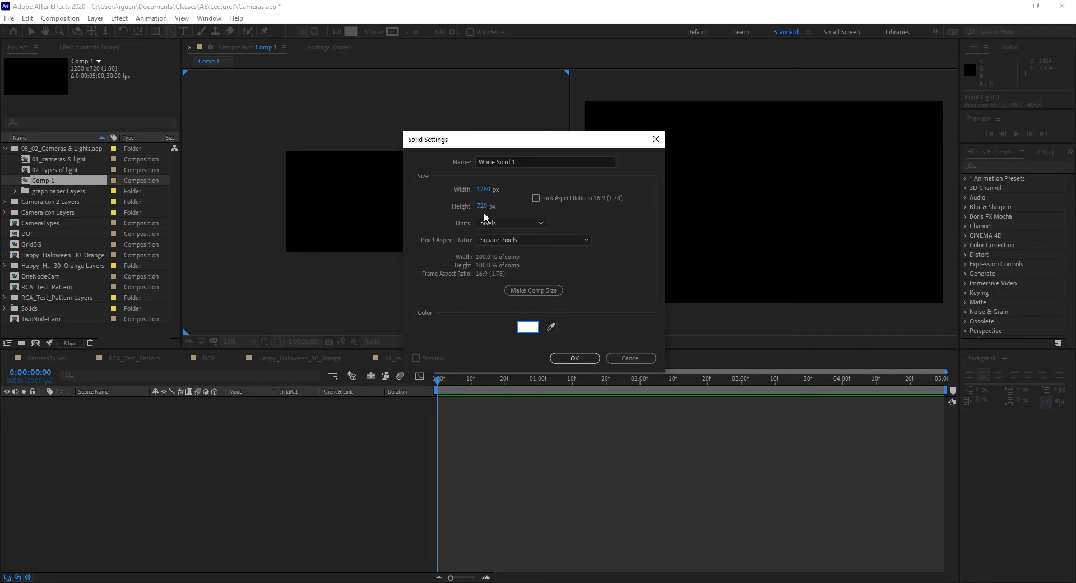
# - Lock the solid's aspect ratio, create it at 2560 × 1440 px, and review its settings
pyautogui.click(489, 190)
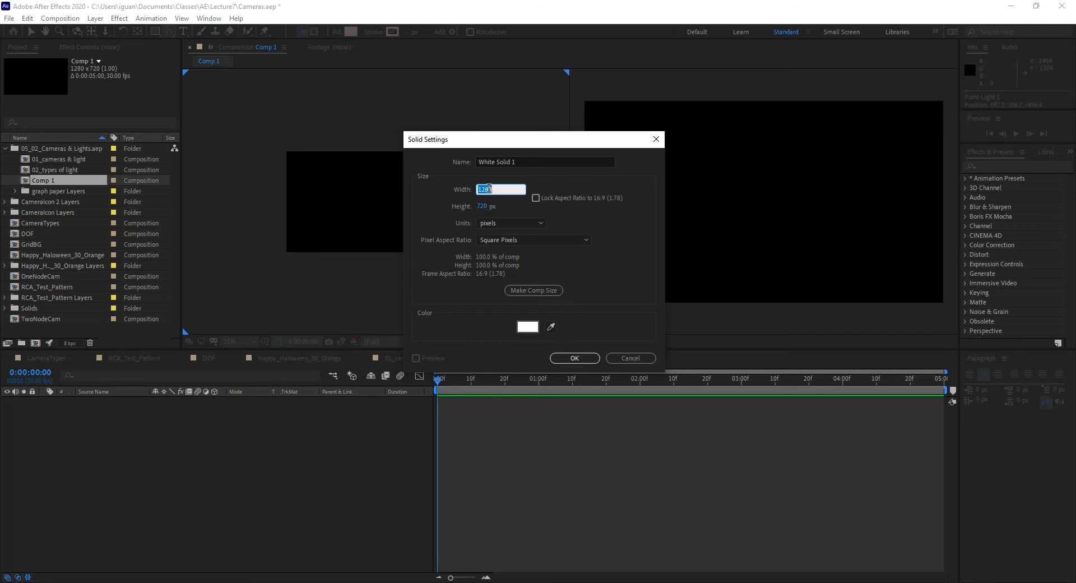
pyautogui.click(535, 199)
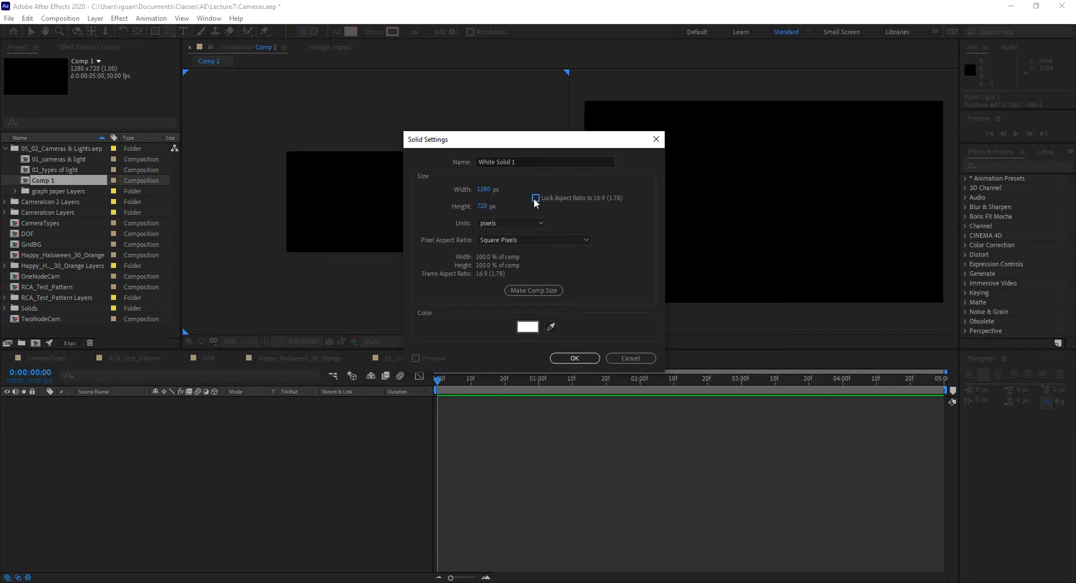
pyautogui.click(486, 191)
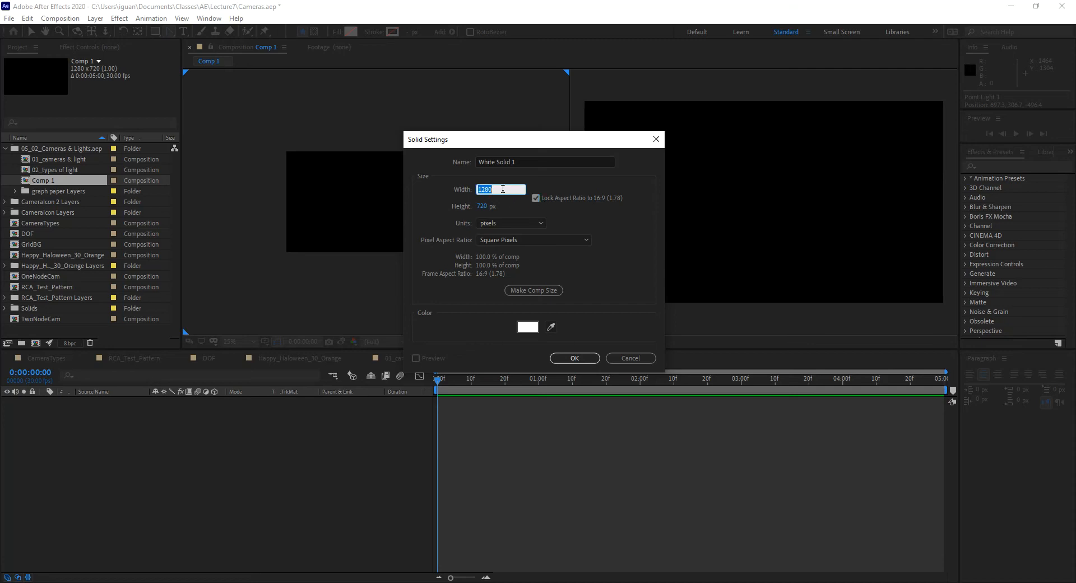
pyautogui.click(502, 189)
pyautogui.press('Return')
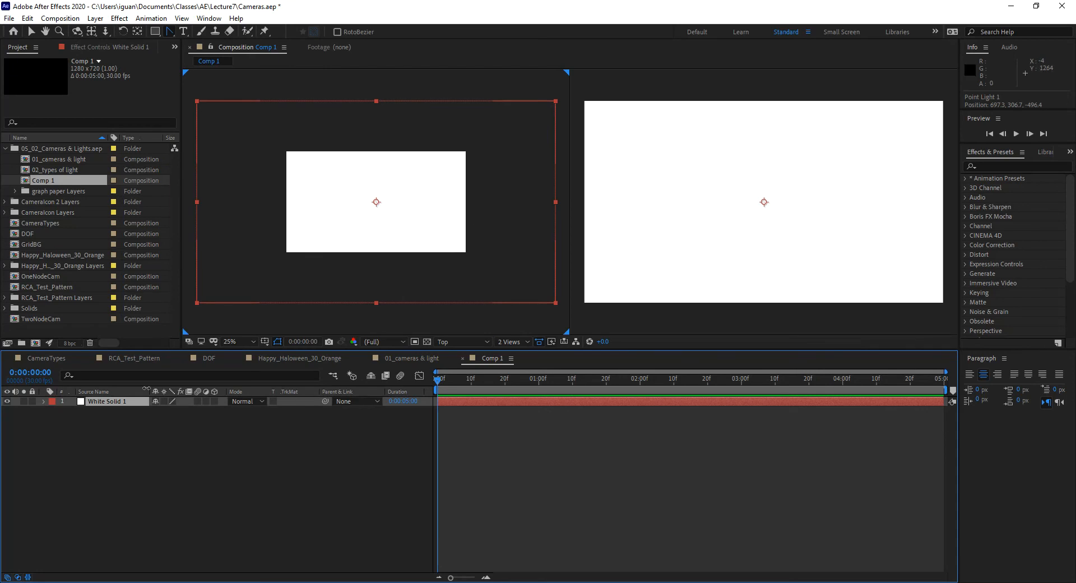
pyautogui.click(95, 18)
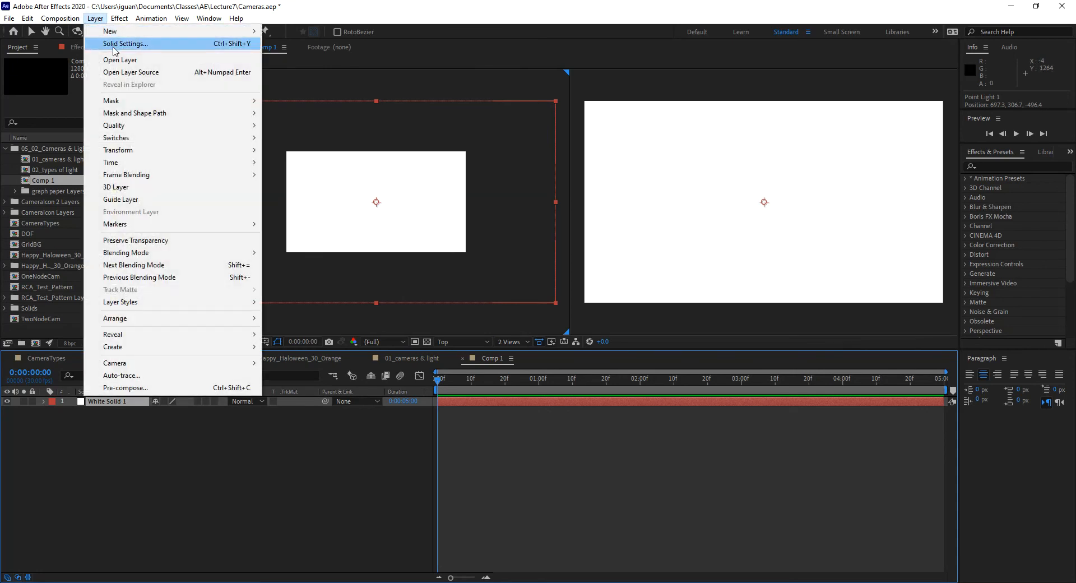
pyautogui.click(112, 44)
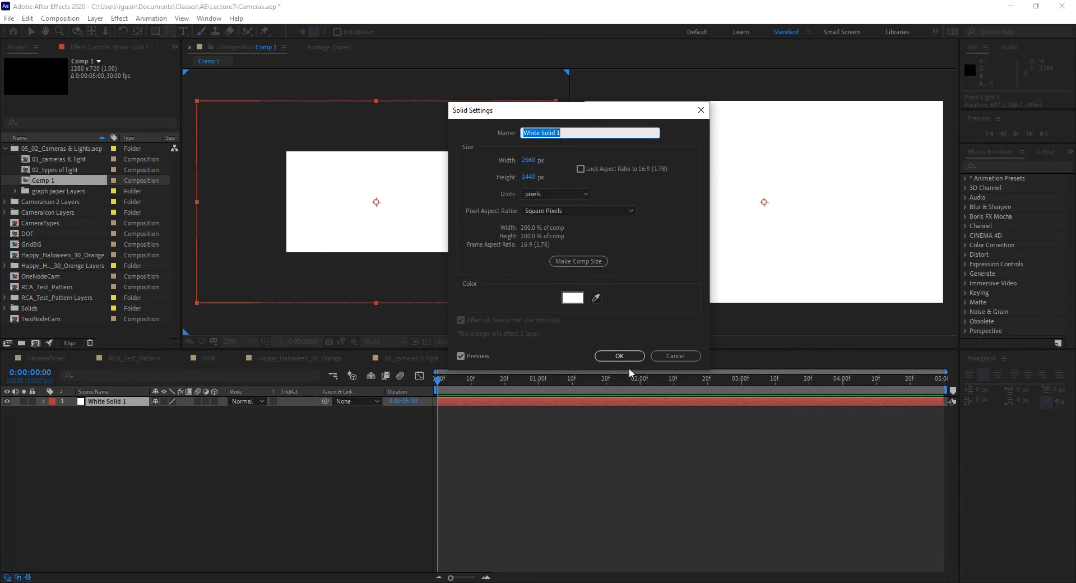
pyautogui.click(619, 355)
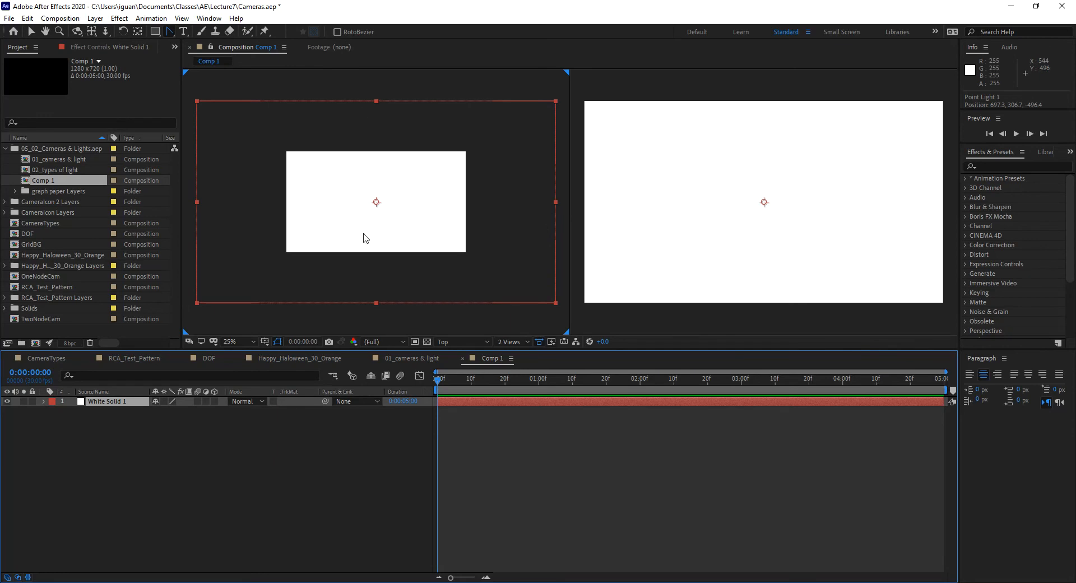
# - Make the white solid a 3D layer, and try repositioning it with the axis handles, undoing the changes
pyautogui.click(214, 401)
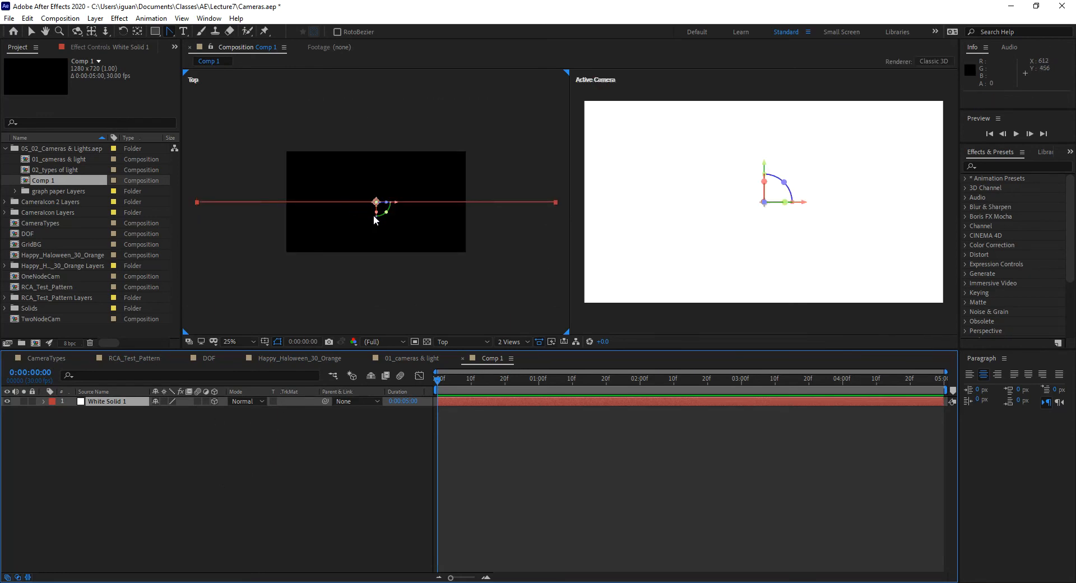
pyautogui.moveTo(378, 223); pyautogui.dragTo(377, 271)
pyautogui.hotkey('ctrl', 'z')
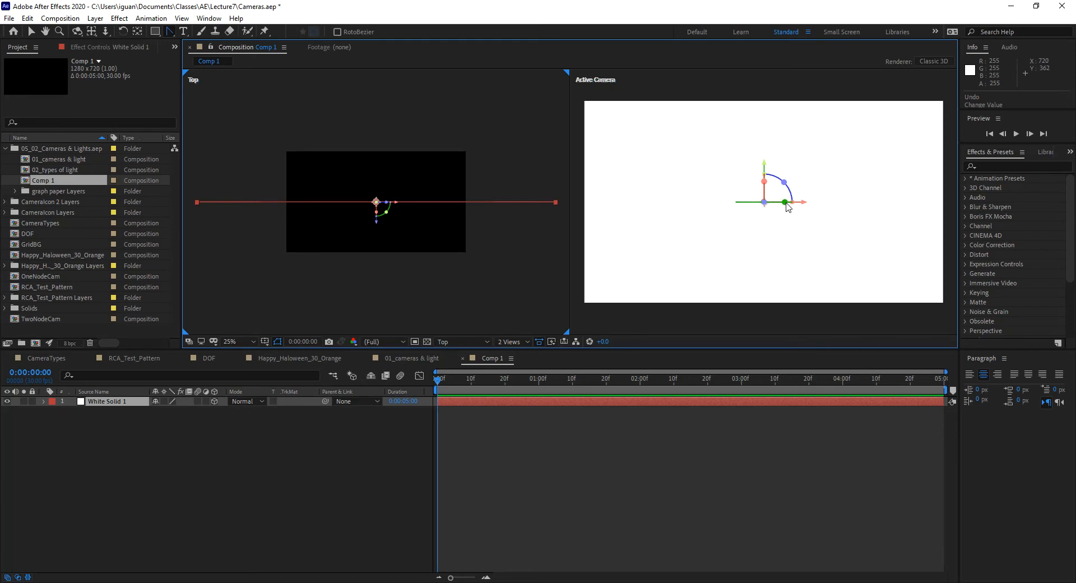
pyautogui.click(765, 185)
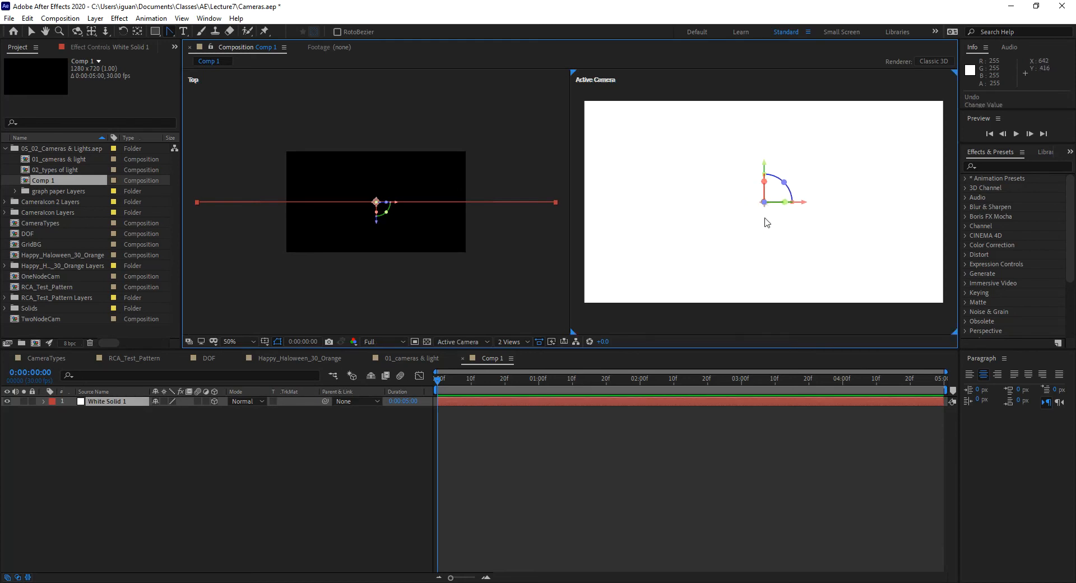
pyautogui.click(763, 182)
pyautogui.hotkey('ctrl', 'z')
# - Set the white solid's X rotation to 90° so it lies flat as a floor
pyautogui.click(120, 402)
pyautogui.press('r')
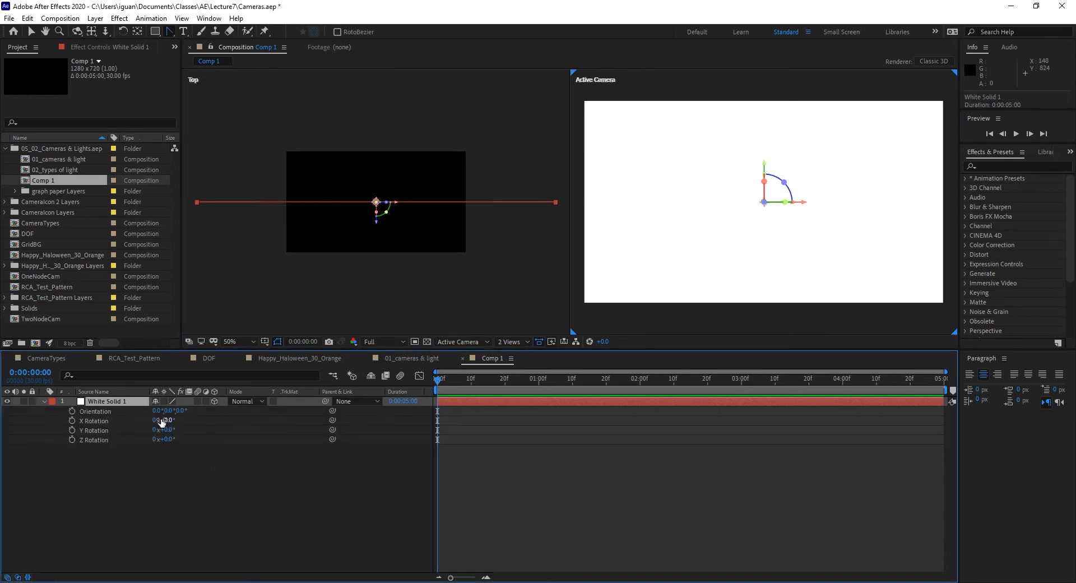
pyautogui.moveTo(167, 420); pyautogui.dragTo(128, 421)
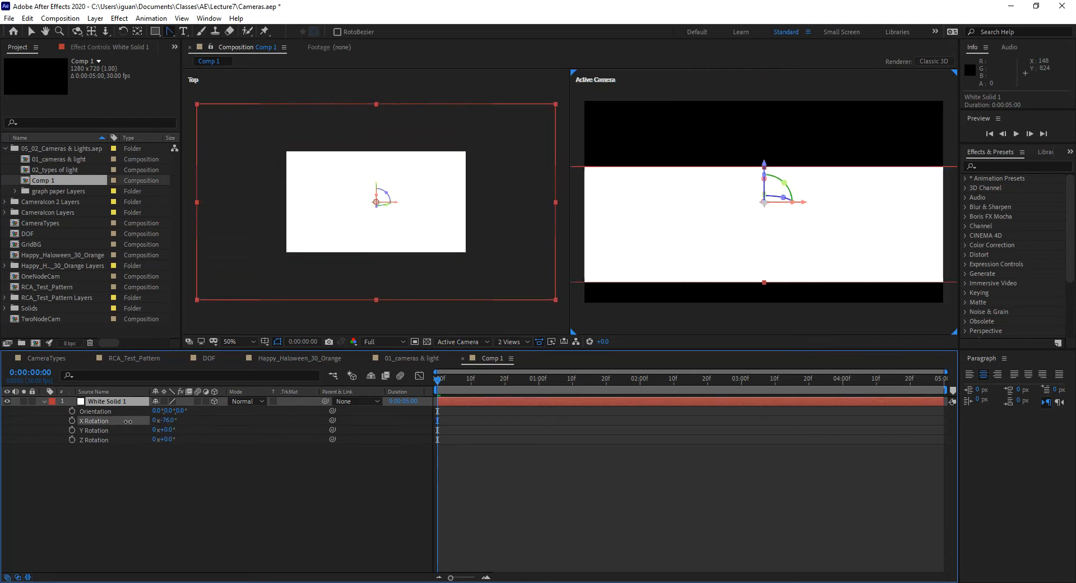
pyautogui.click(183, 423)
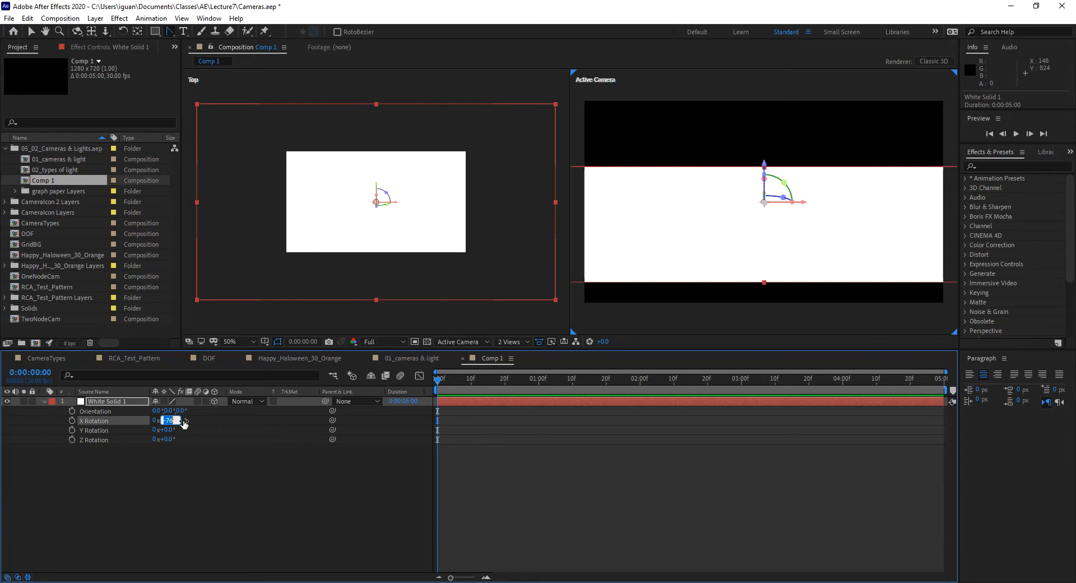
pyautogui.write('90')
pyautogui.press('Return')
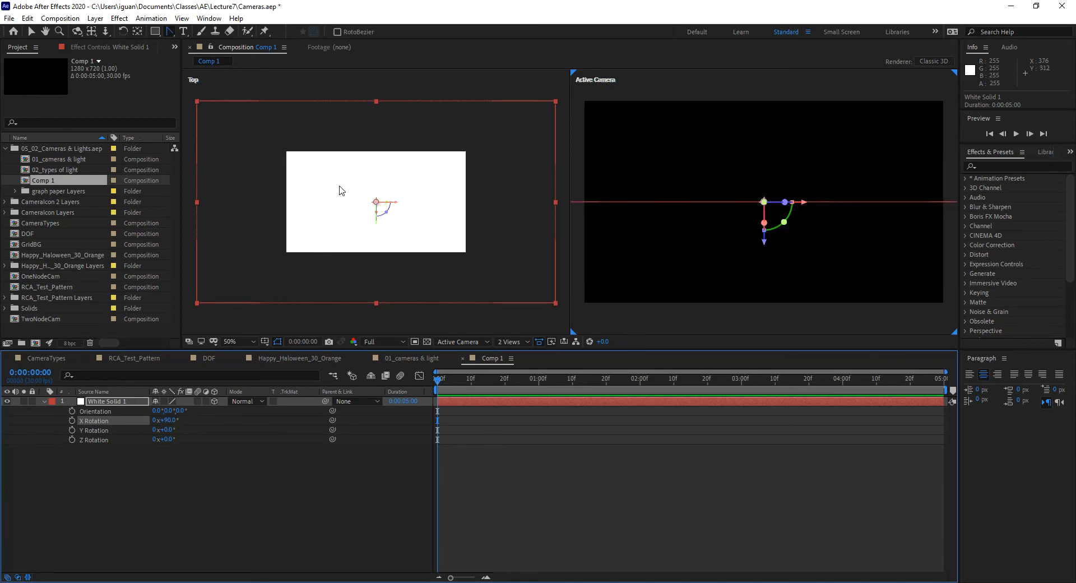
# - Change the top view to the Left view and lower the white solid to about Y 716 as a floor
pyautogui.click(211, 83)
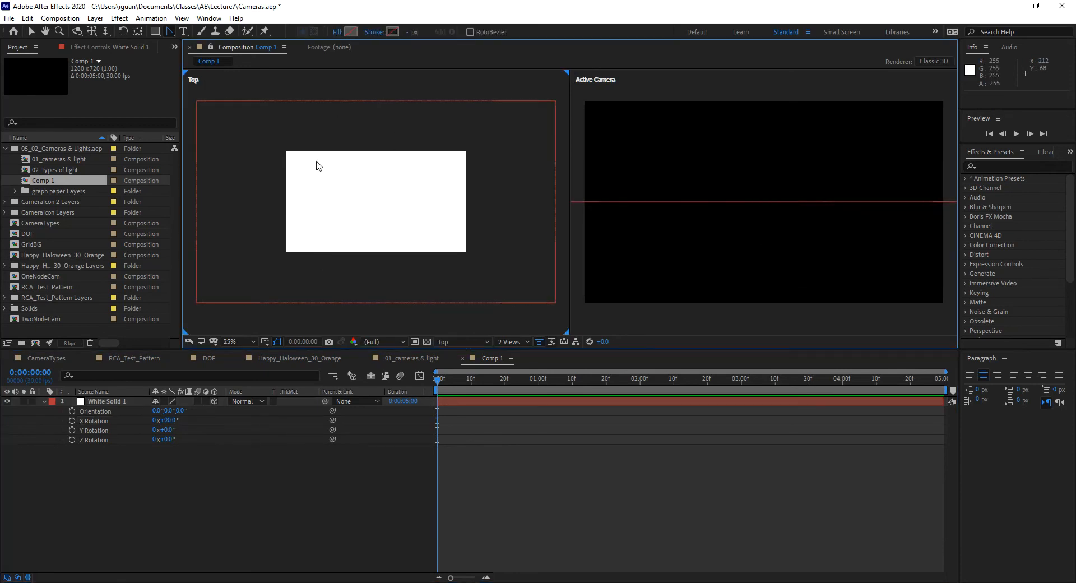
pyautogui.click(450, 341)
pyautogui.click(464, 381)
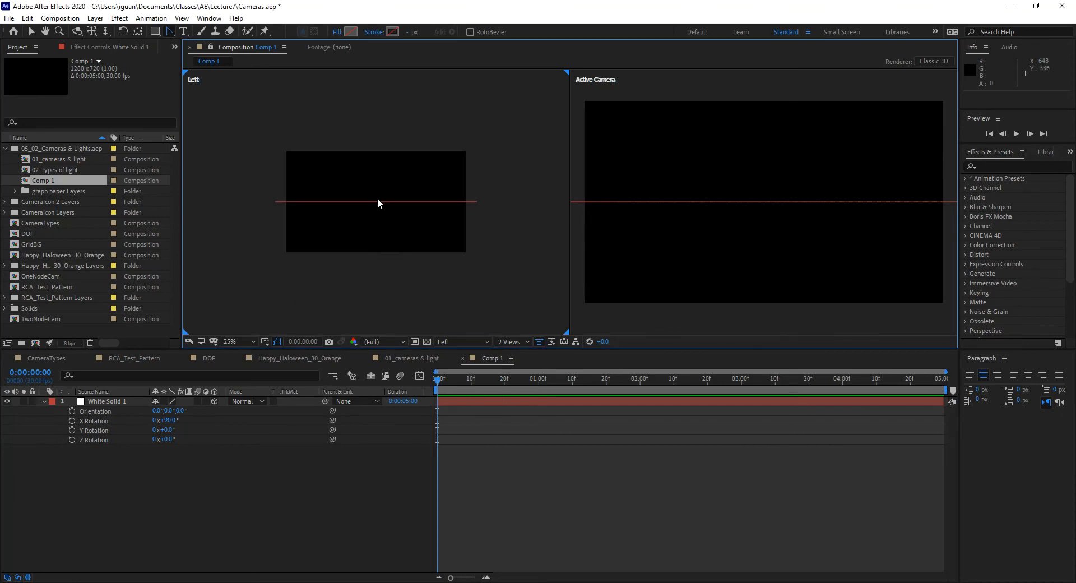
pyautogui.click(384, 202)
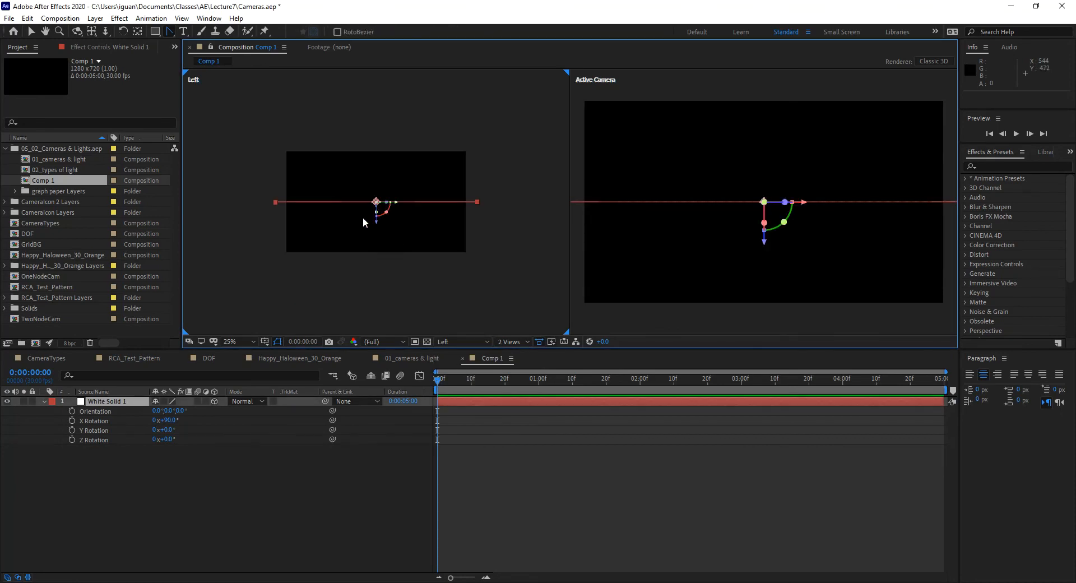
pyautogui.moveTo(379, 226); pyautogui.dragTo(376, 274)
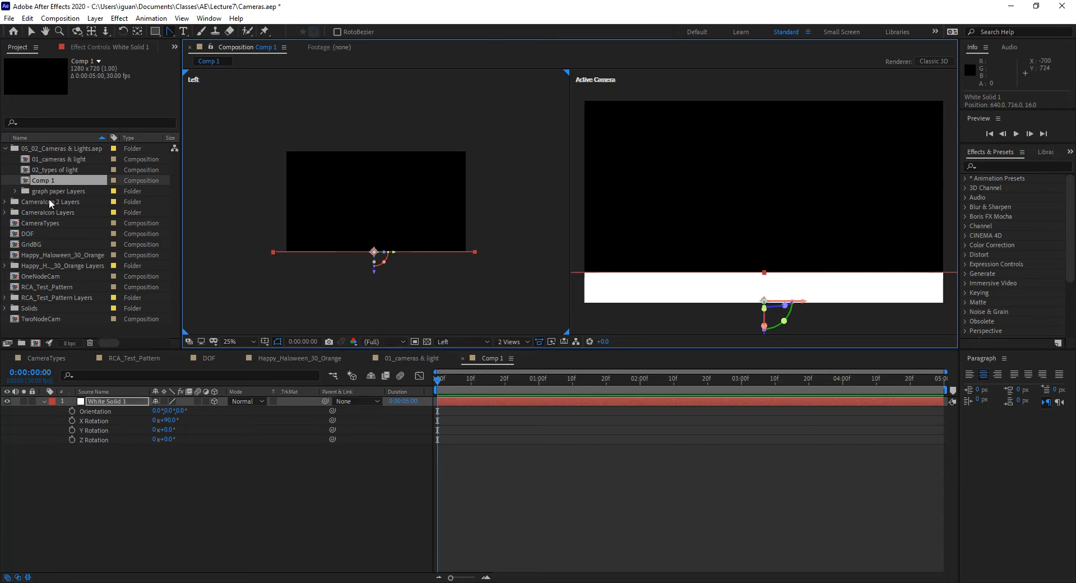
# - Collapse the Cameras & Lights project folder, search the project items for "gla", and clear the search
pyautogui.click(5, 148)
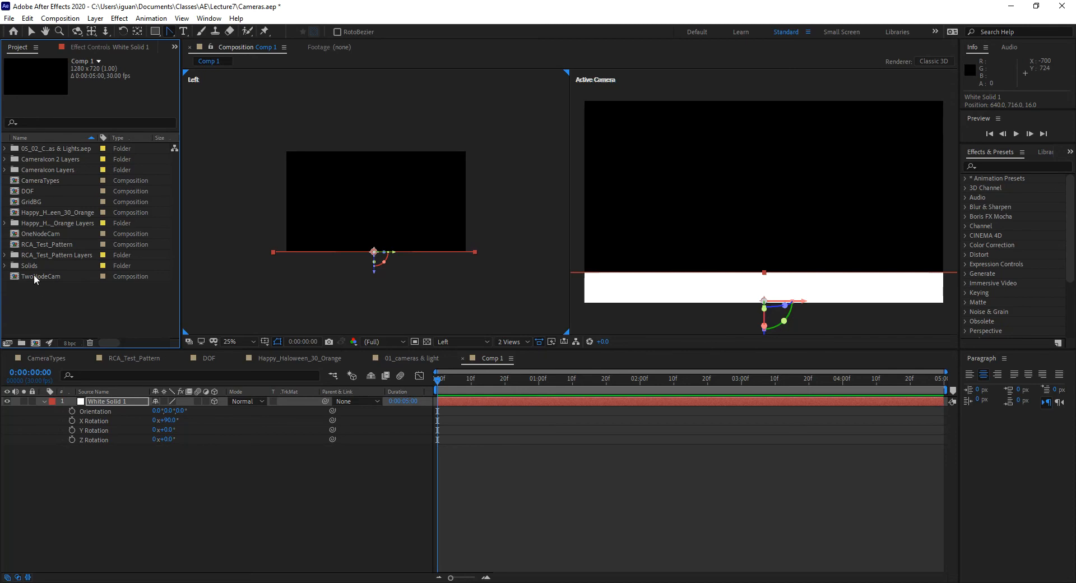
pyautogui.click(50, 121)
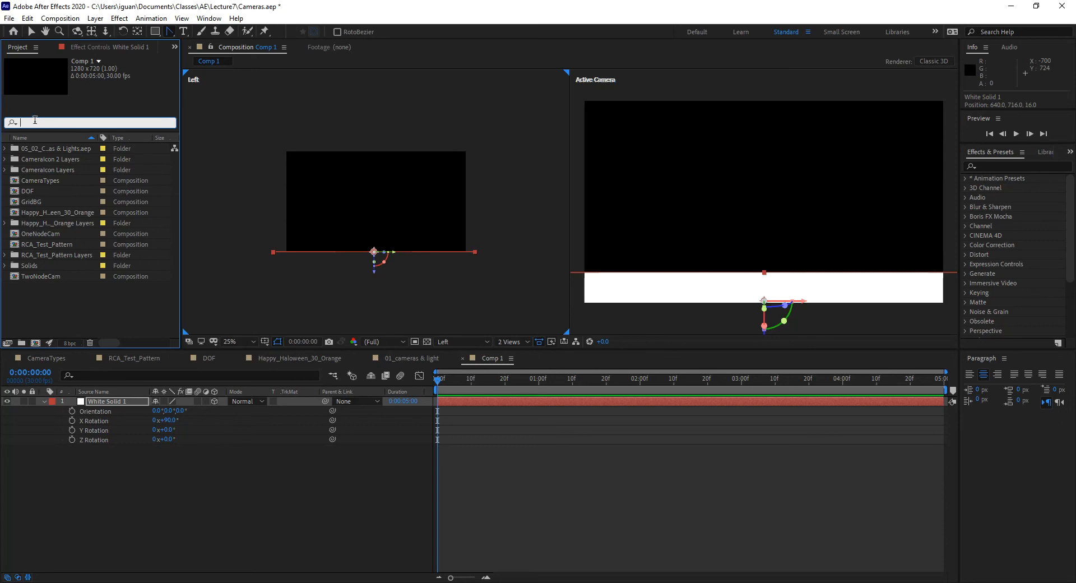
pyautogui.write('gla')
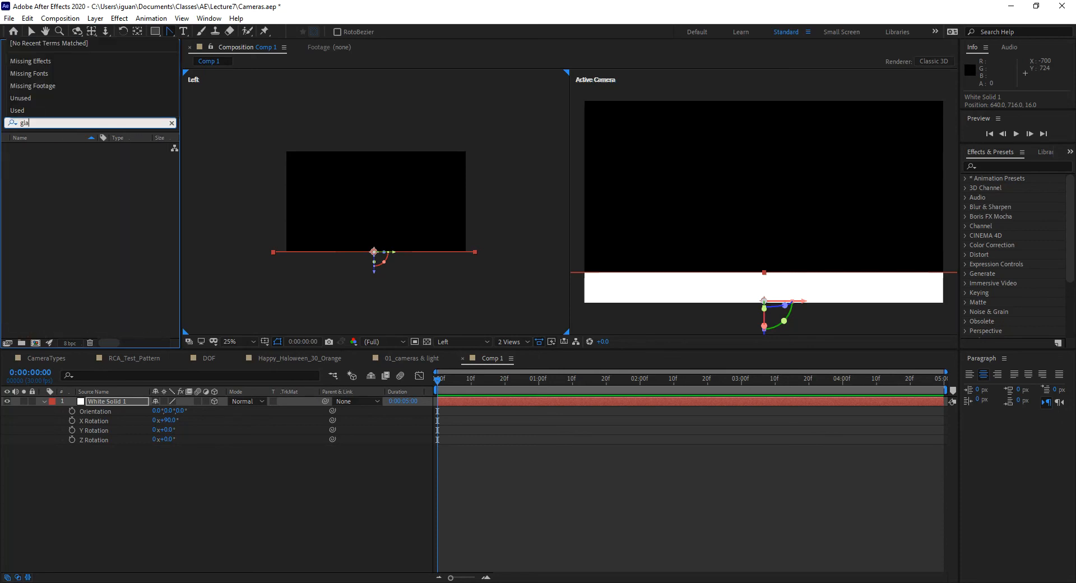
pyautogui.press('BackSpace')
pyautogui.press('BackSpace')
pyautogui.press('BackSpace')
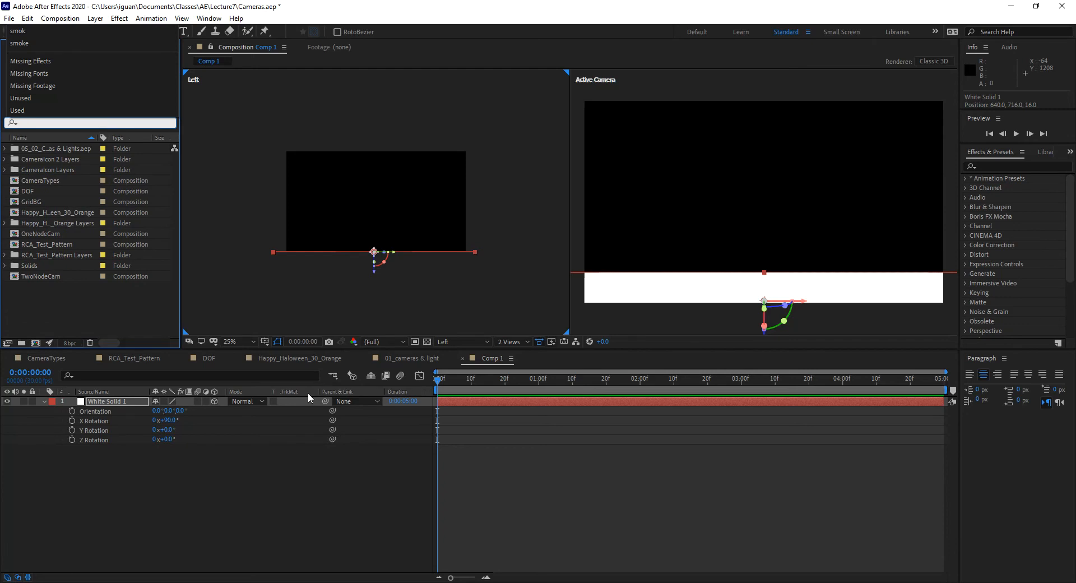
# - Import stained glass.jpg from the Lecture7 folder into the project as footage
pyautogui.click(94, 315)
pyautogui.doubleClick(94, 316)
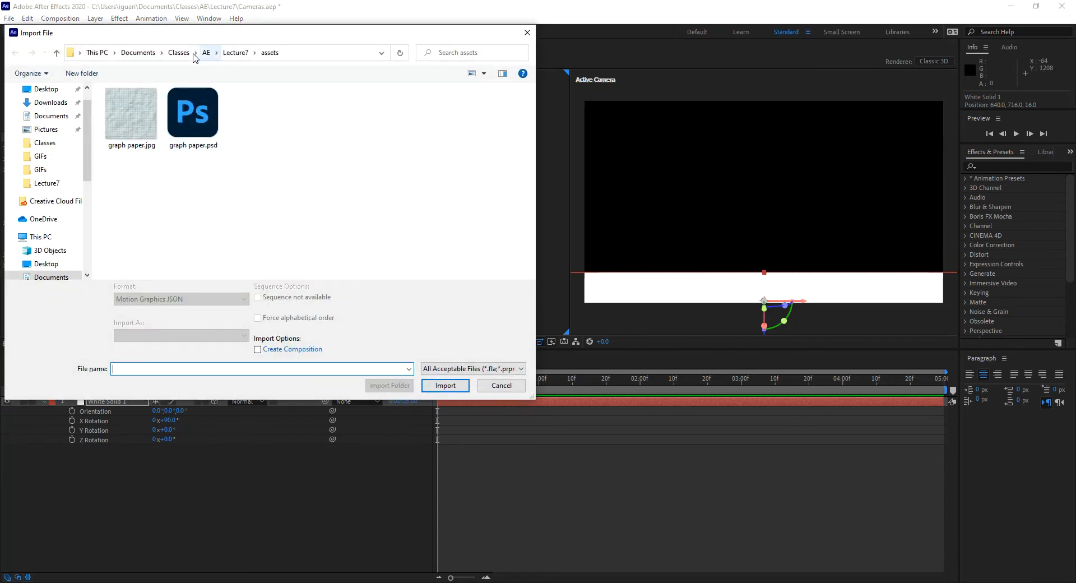
pyautogui.click(234, 52)
pyautogui.click(128, 189)
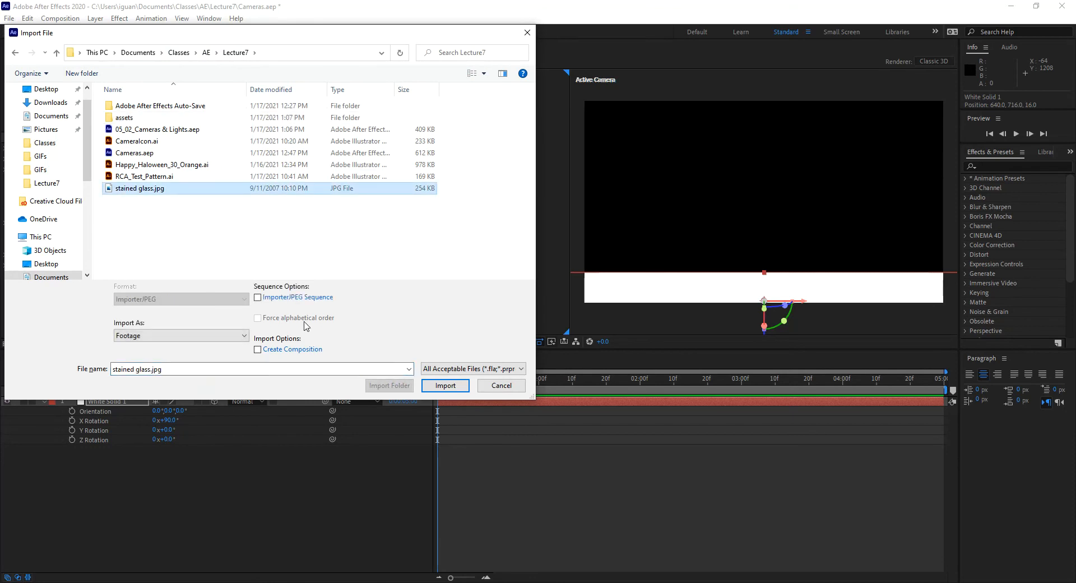
pyautogui.click(445, 384)
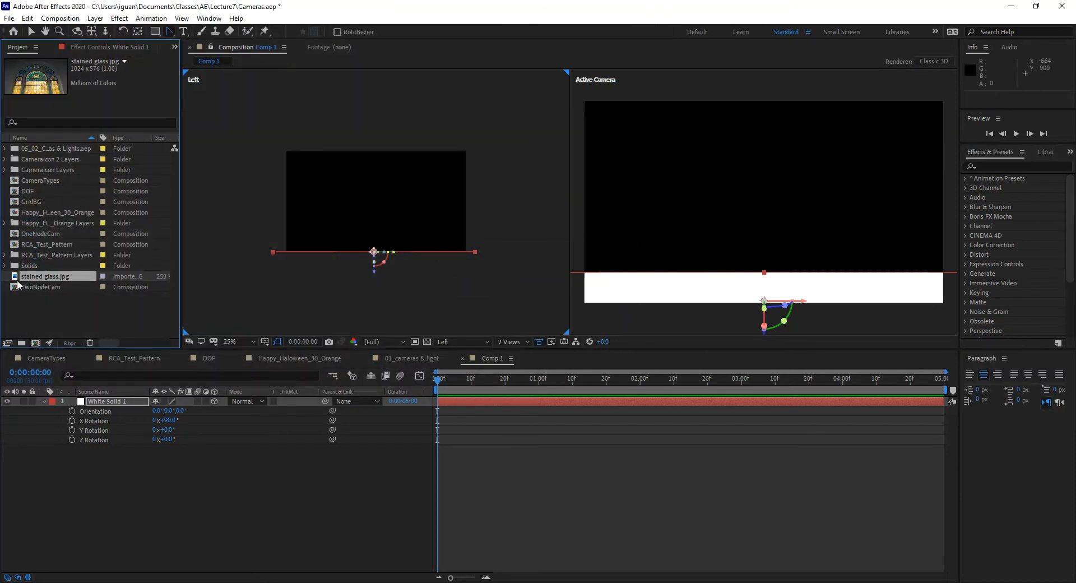
# - Add stained glass.jpg above the white solid as a 3D layer, and lower it to about Y 428, Z 12
pyautogui.moveTo(22, 277); pyautogui.dragTo(29, 399)
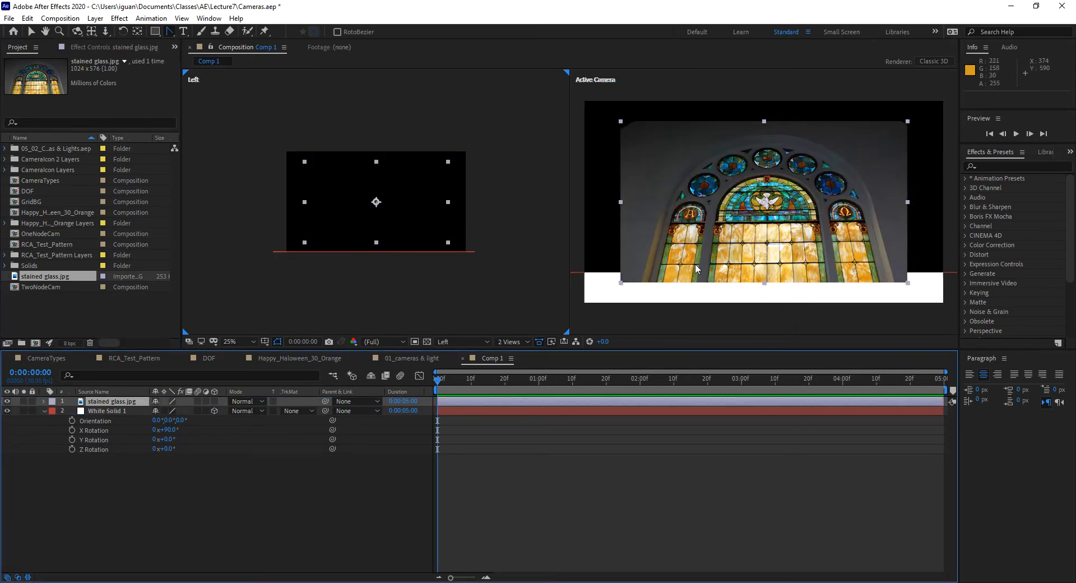
pyautogui.click(214, 401)
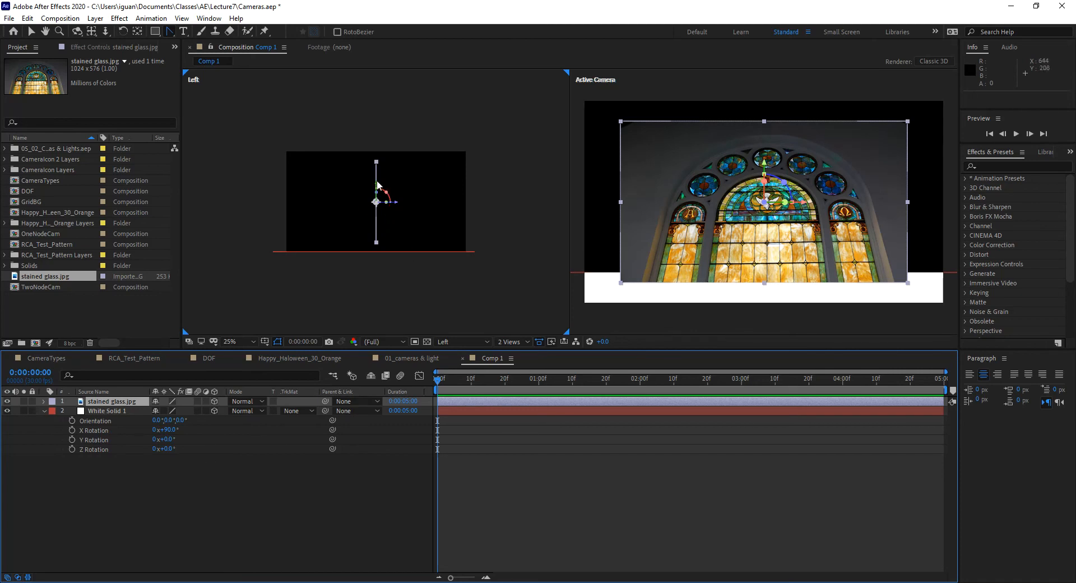
pyautogui.moveTo(377, 184); pyautogui.dragTo(377, 192)
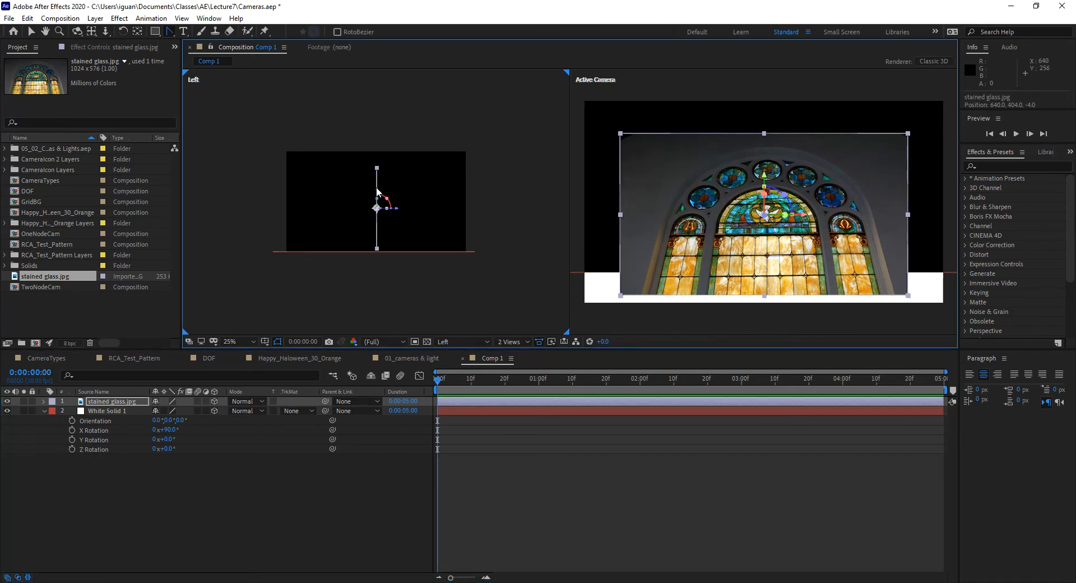
pyautogui.hotkey('ctrl', 'z')
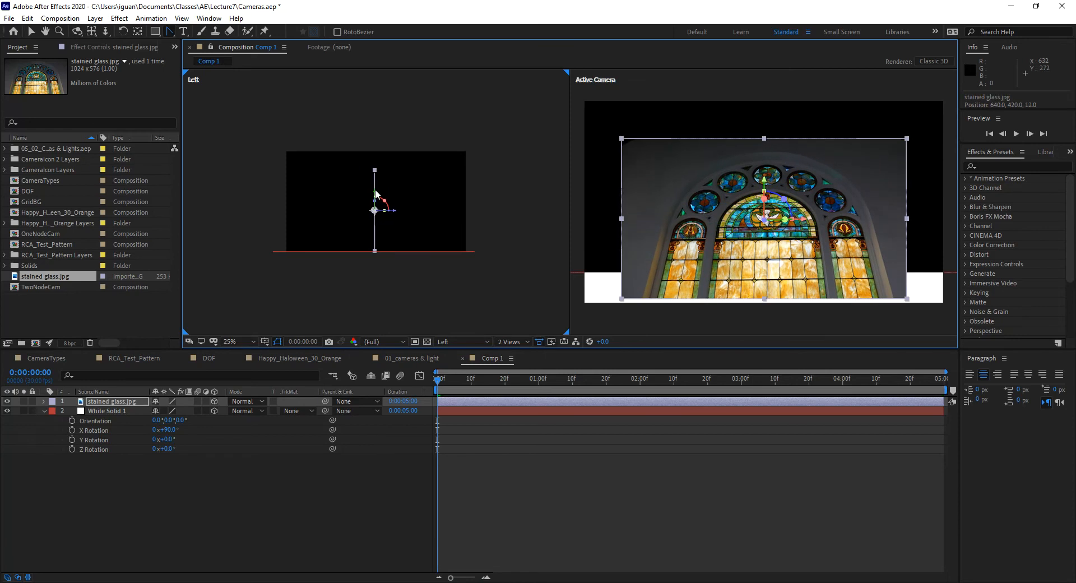
pyautogui.moveTo(377, 184); pyautogui.dragTo(377, 189)
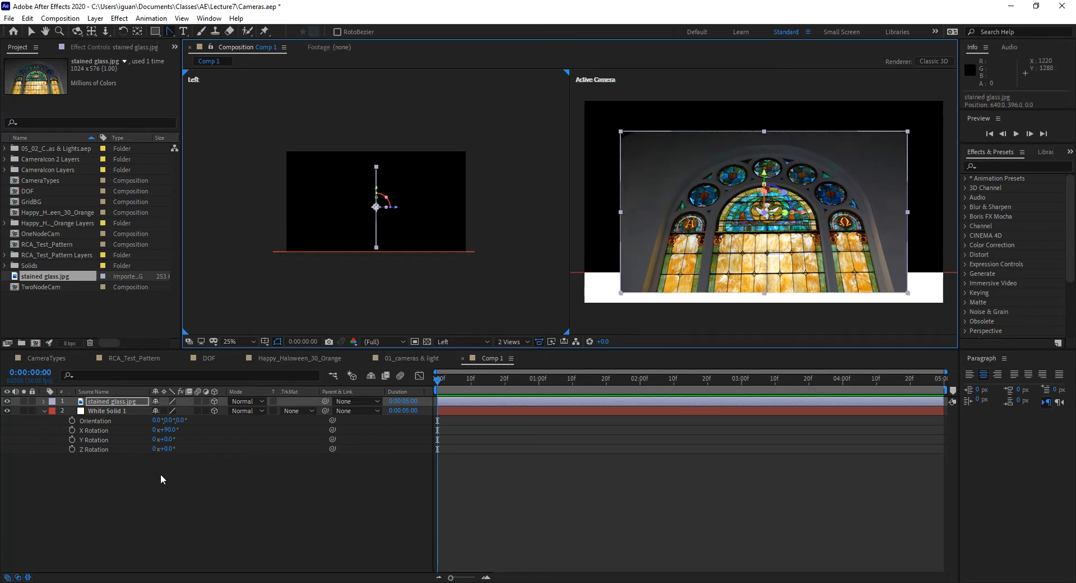
pyautogui.moveTo(376, 188); pyautogui.dragTo(374, 191)
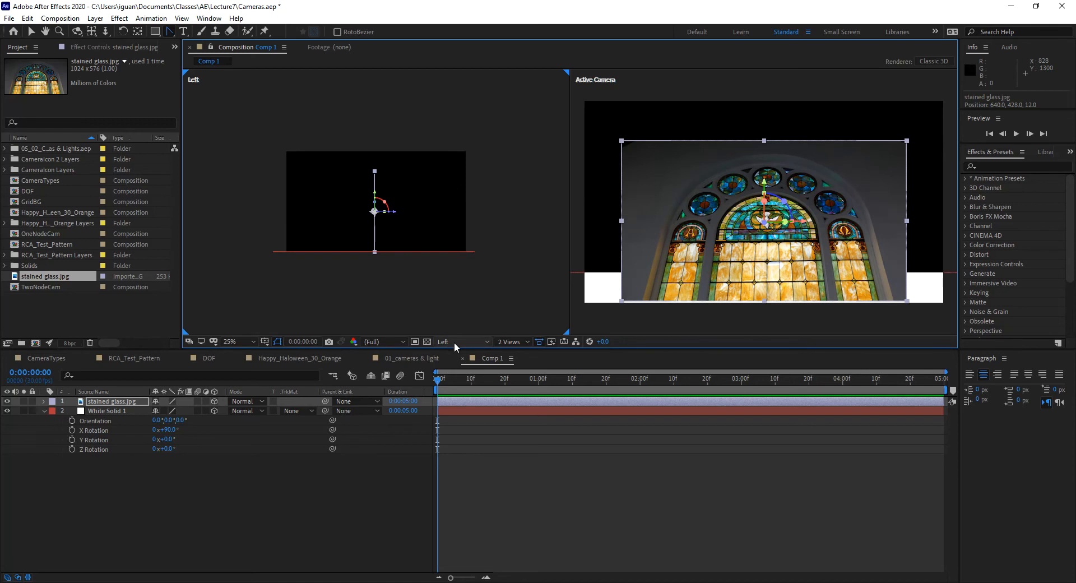
# - Change the Left view to Custom View 1, and enlarge the composition panel to inspect where the glass meets the floor
pyautogui.click(473, 345)
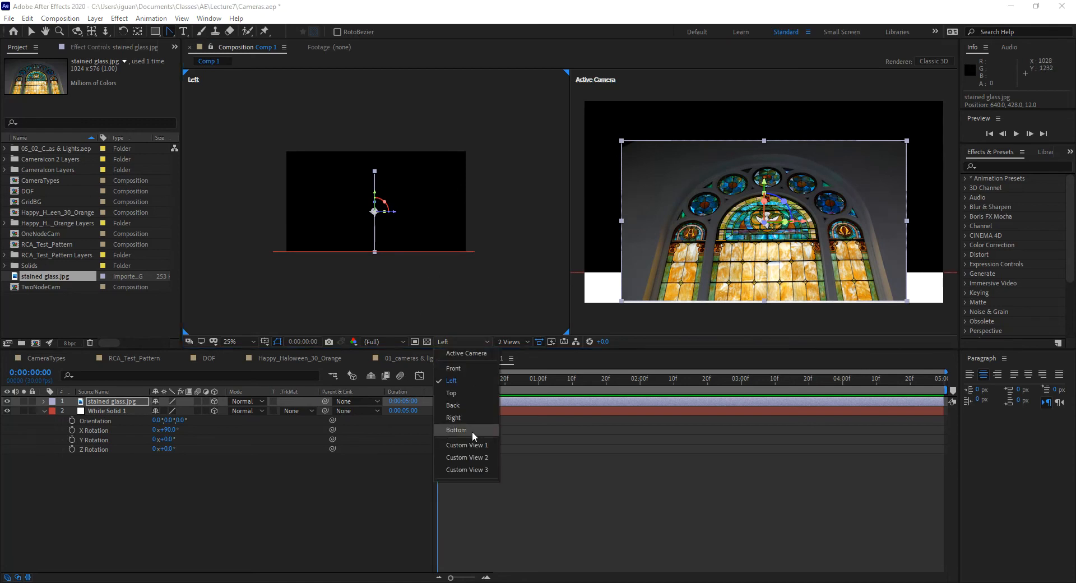
pyautogui.click(473, 443)
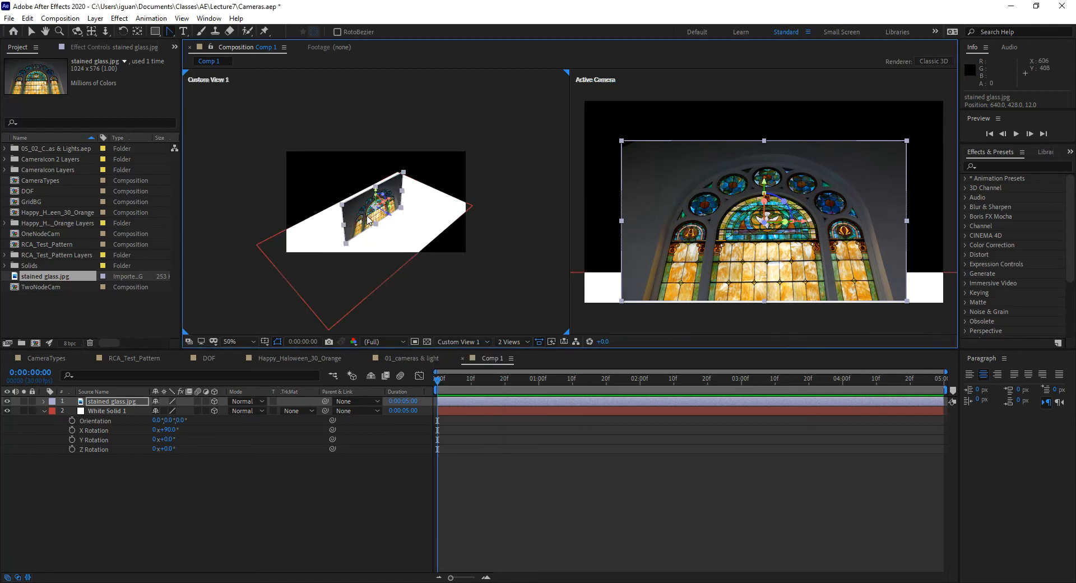
pyautogui.scroll(4, 365, 221)
pyautogui.scroll(-2, 367, 221)
pyautogui.scroll(2, 367, 220)
pyautogui.scroll(-2, 367, 220)
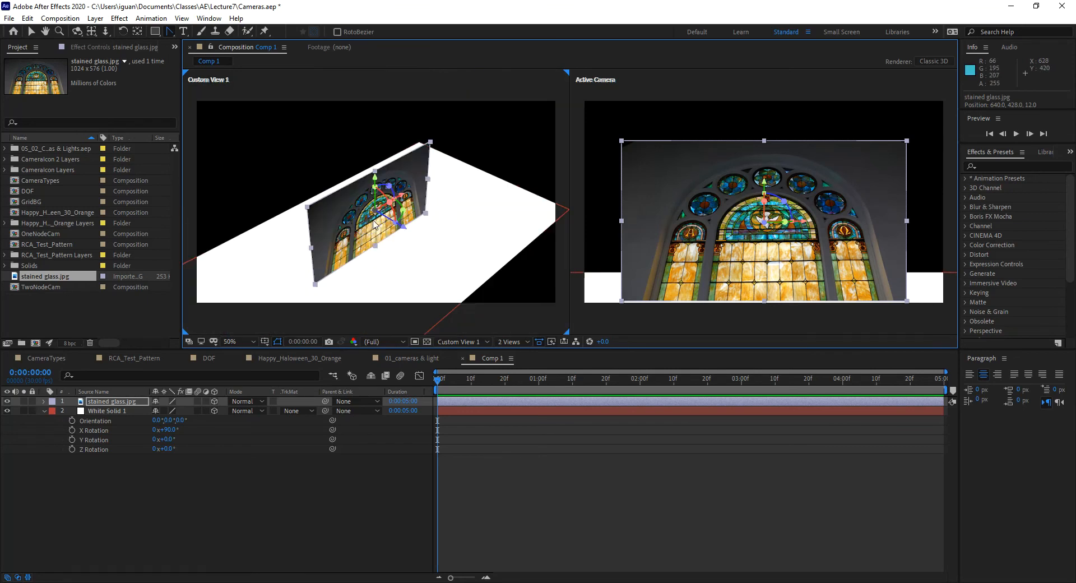
pyautogui.press('`')
pyautogui.scroll(2, 259, 331)
pyautogui.scroll(-2, 259, 332)
pyautogui.scroll(2, 259, 332)
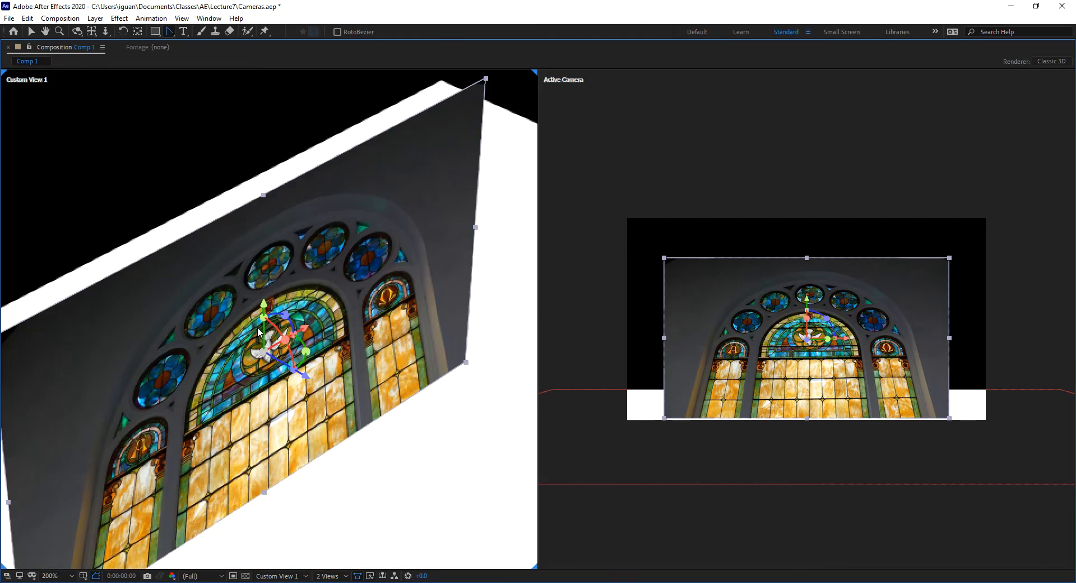
pyautogui.scroll(-1, 269, 340)
pyautogui.scroll(1, 269, 340)
pyautogui.scroll(-1, 269, 340)
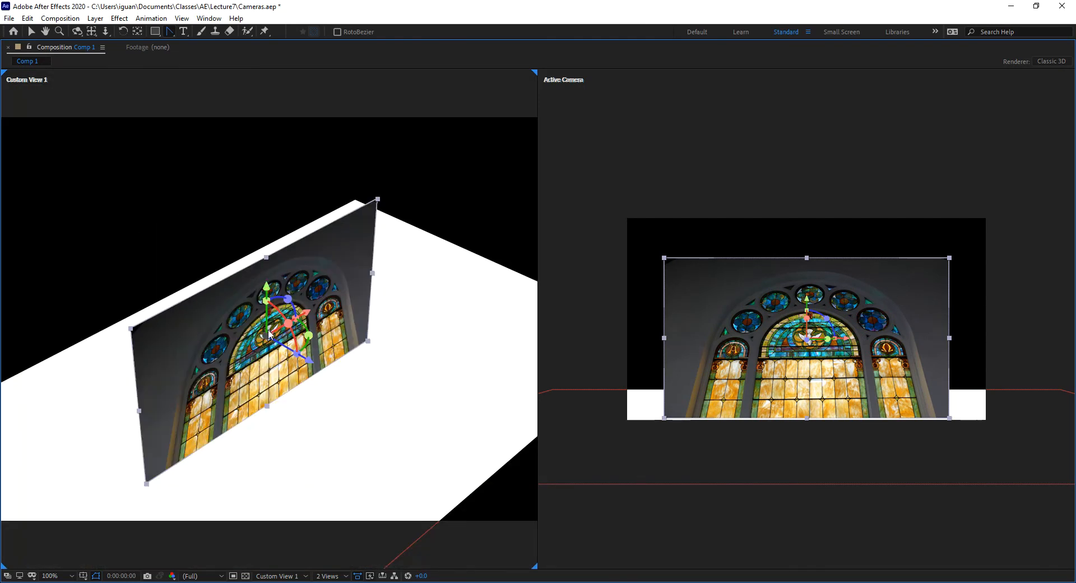
# - Try dragging and nudging the stained glass layer into contact with the floor in the enlarged view, and undo the moves
pyautogui.moveTo(270, 292); pyautogui.dragTo(233, 416)
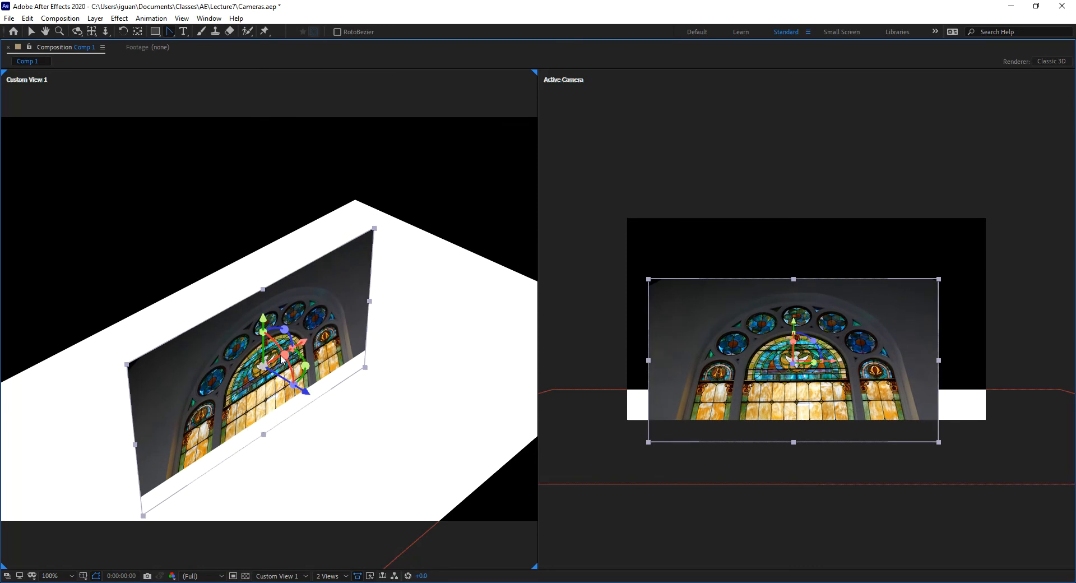
pyautogui.hotkey('ctrl', 'z')
pyautogui.moveTo(267, 292); pyautogui.dragTo(267, 297)
pyautogui.press('Right')
pyautogui.press('Right')
pyautogui.press('Right')
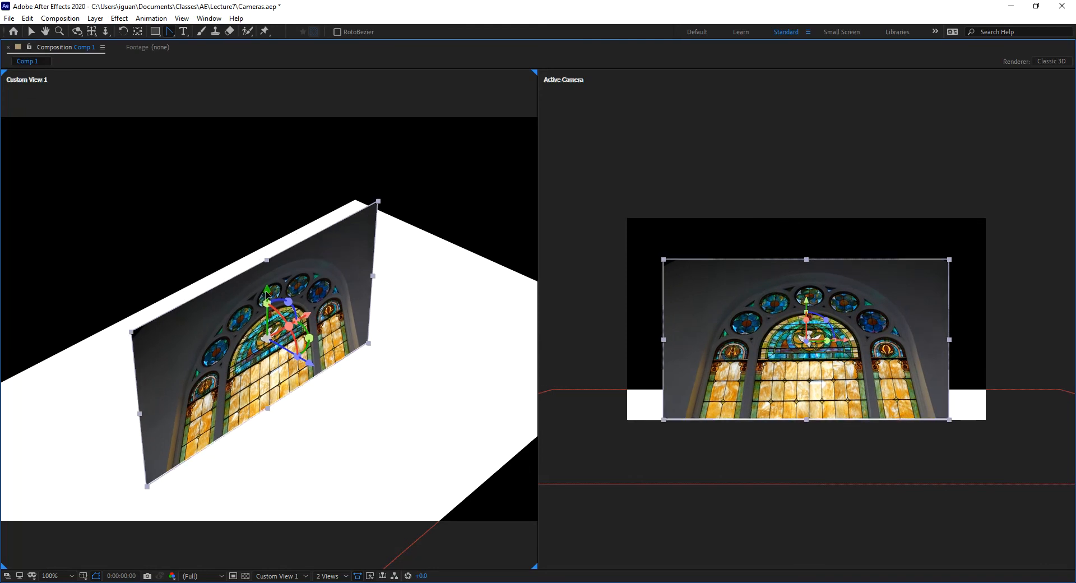
pyautogui.press('Up')
pyautogui.press('Up')
pyautogui.press('Up')
pyautogui.press('Up')
pyautogui.press('Up')
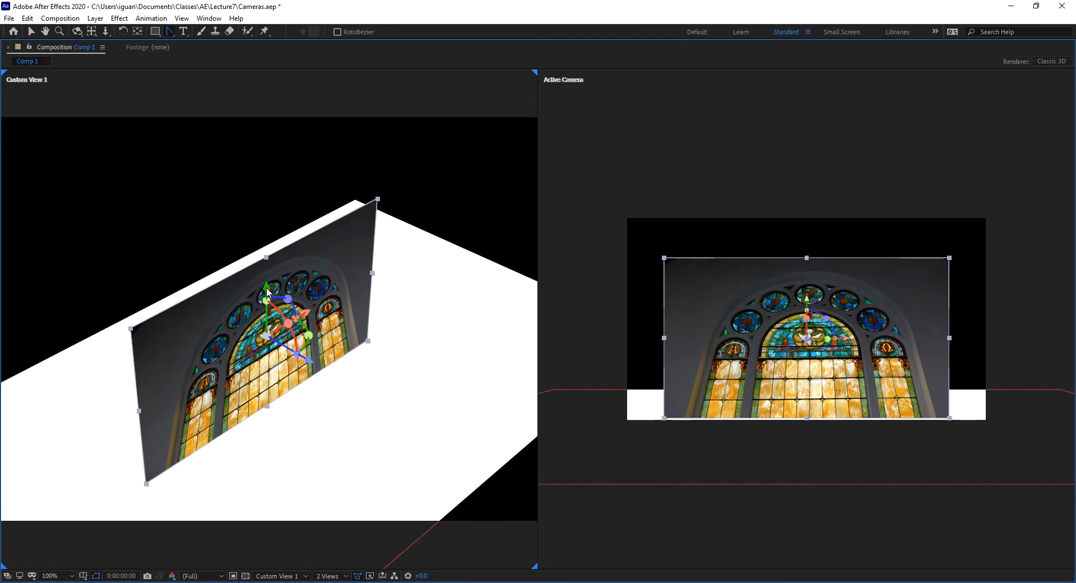
pyautogui.press('Down')
pyautogui.press('Down')
pyautogui.press('Down')
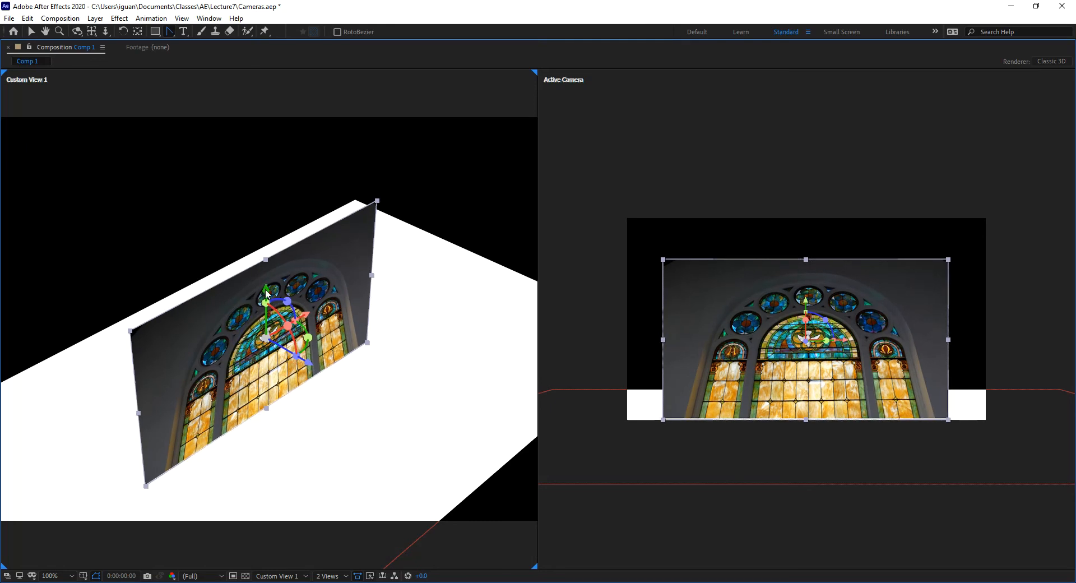
pyautogui.hotkey('ctrl', 'z')
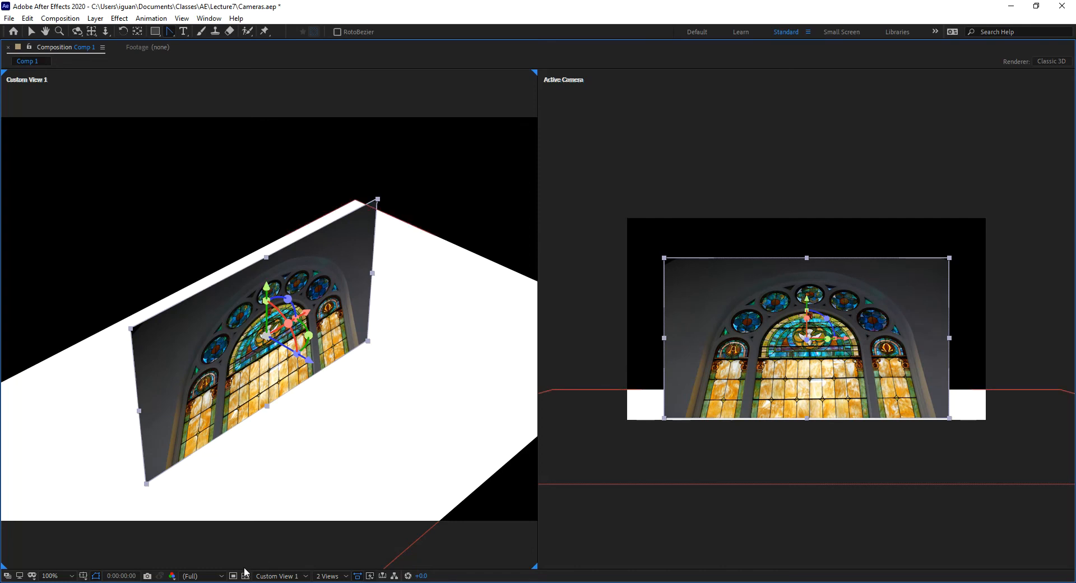
# - Restore the composition panel to its normal size, try shifting the stained glass layer upward, and undo the move
pyautogui.press('`')
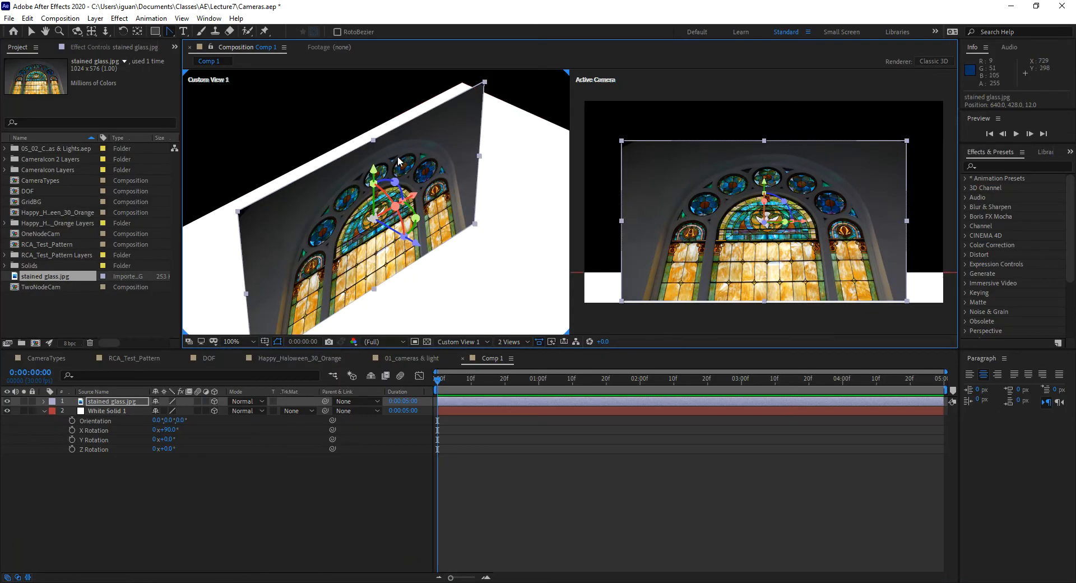
pyautogui.moveTo(376, 175)
pyautogui.mouseDown()
pyautogui.moveTo(378, 199)
pyautogui.moveTo(374, 168)
pyautogui.mouseUp()
pyautogui.hotkey('ctrl', 'z')
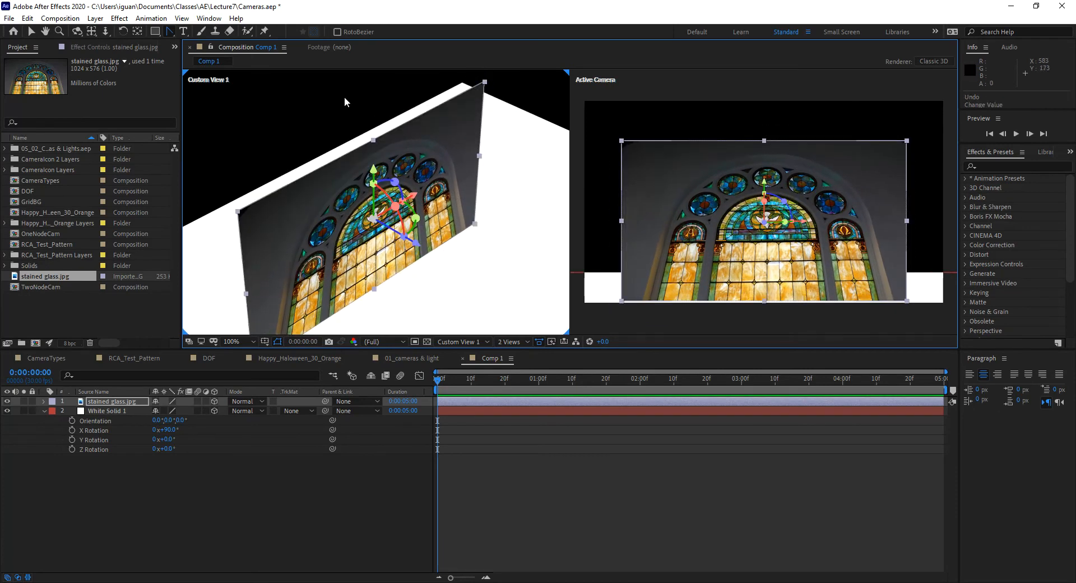
# - With the Selection tool, lower the stained glass layer to about Y 432 so that it rests on the white floor
pyautogui.press('v')
pyautogui.click(442, 290)
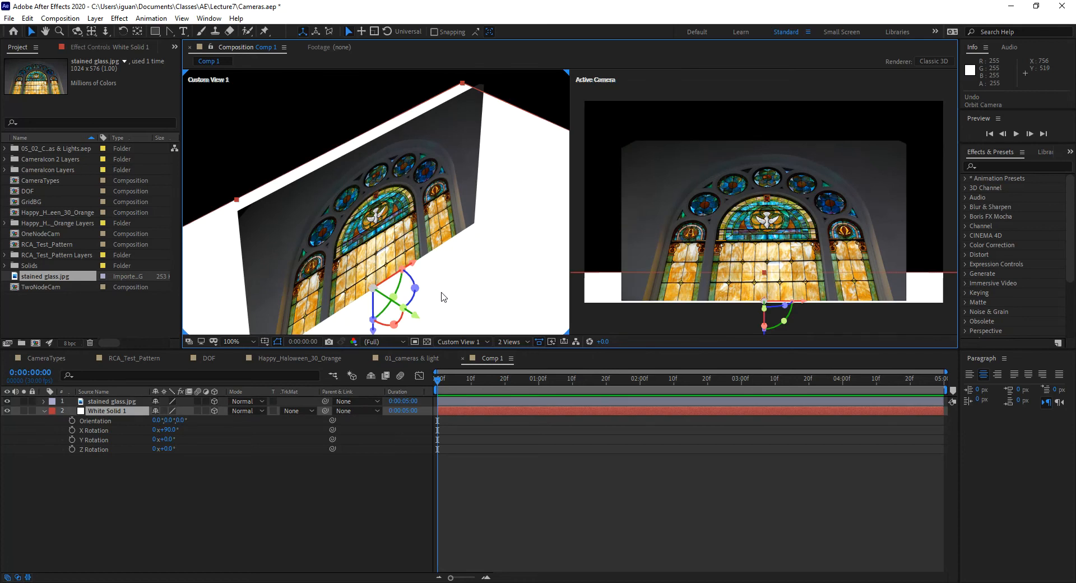
pyautogui.moveTo(446, 284); pyautogui.dragTo(443, 228)
pyautogui.scroll(-1, 390, 258)
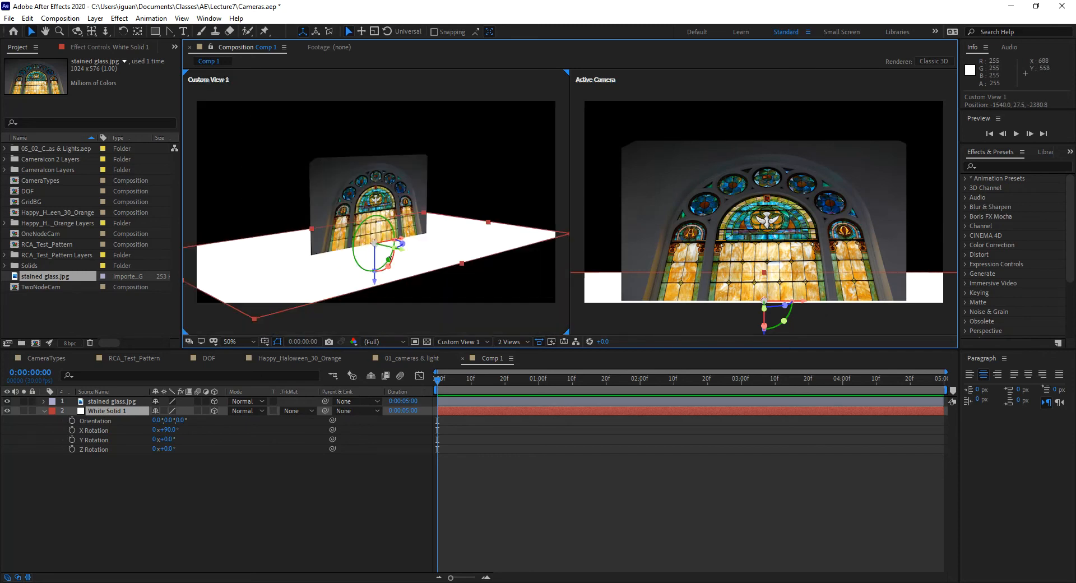
pyautogui.click(363, 173)
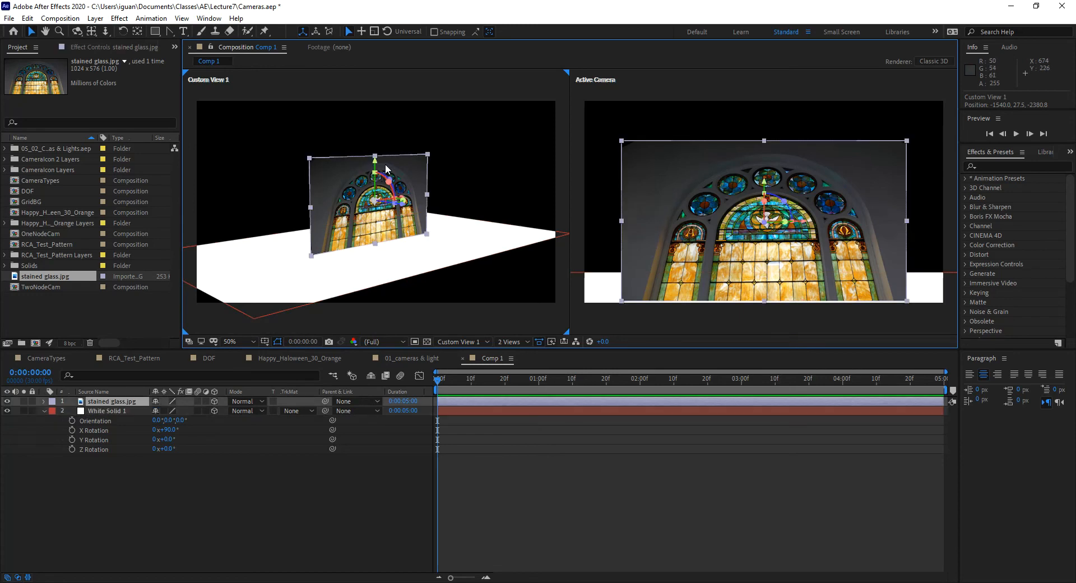
pyautogui.moveTo(375, 168); pyautogui.dragTo(372, 120)
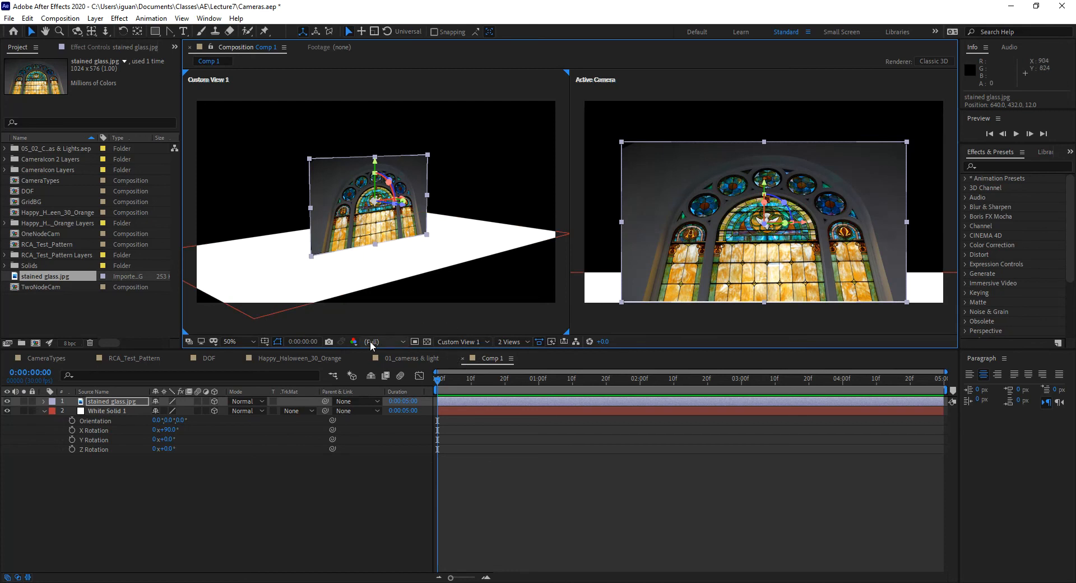
# - Add a two-node camera named Camera 1 with the 35mm preset and depth of field enabled
pyautogui.click(482, 341)
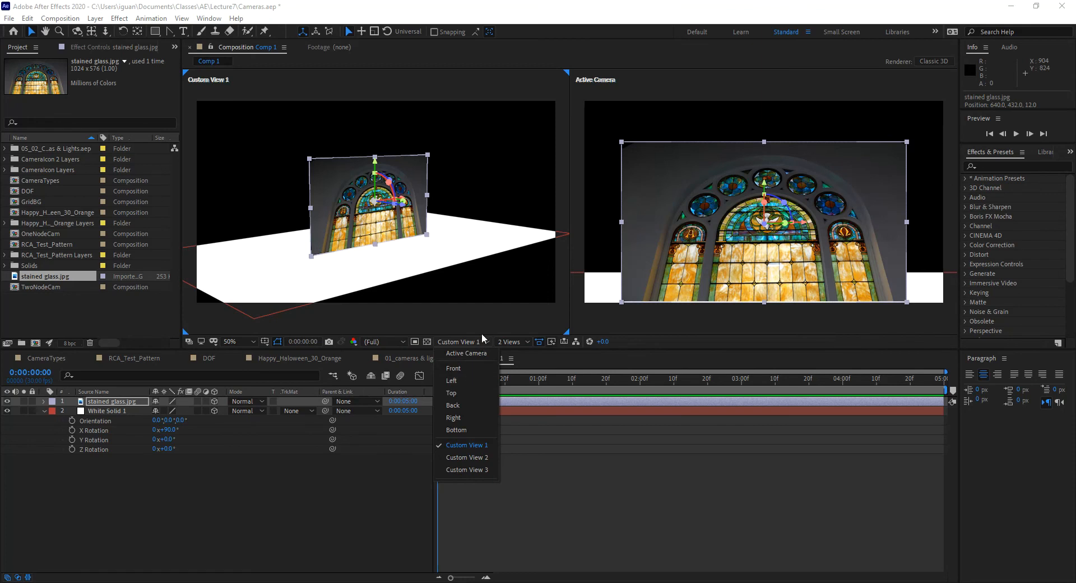
pyautogui.click(366, 230)
pyautogui.moveTo(365, 230); pyautogui.dragTo(364, 256)
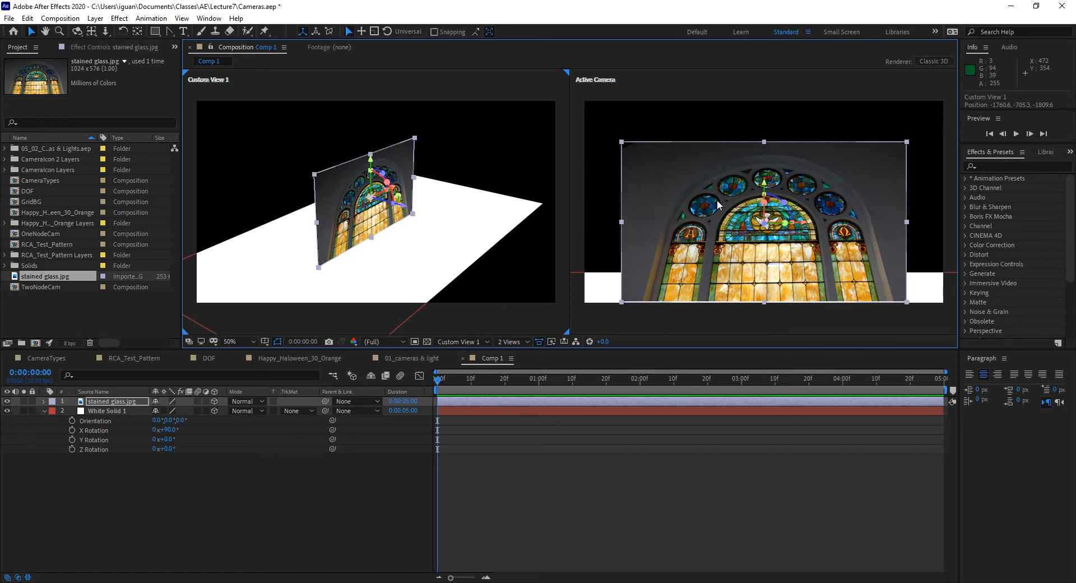
pyautogui.hotkey('ctrl', 'alt', 'shift', 'c')
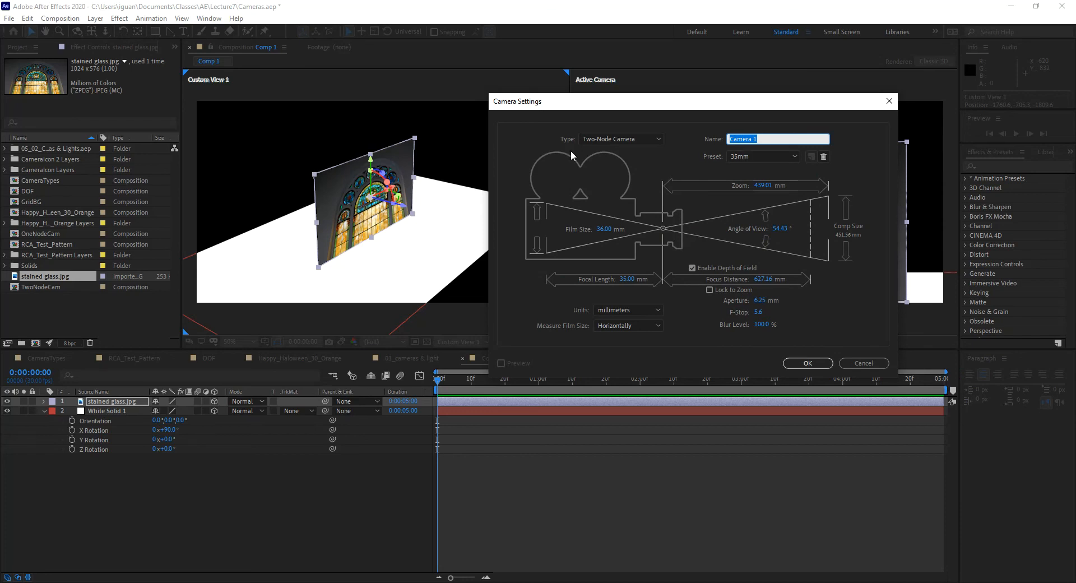
pyautogui.click(809, 364)
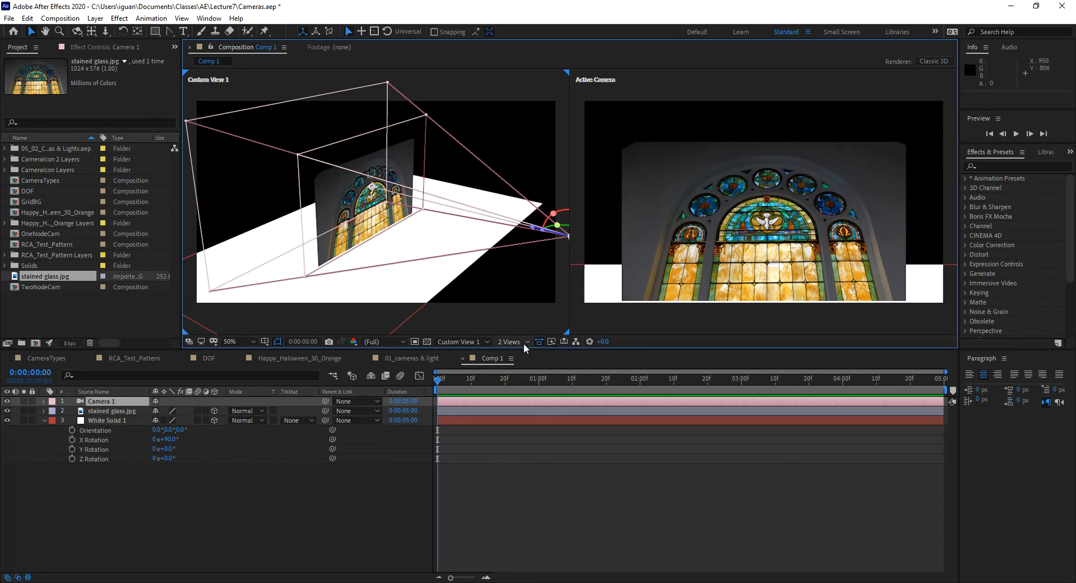
# - Change Custom View 1 to the Left view, and move the camera's point of interest down to the base of the stained glass
pyautogui.click(477, 342)
pyautogui.click(459, 395)
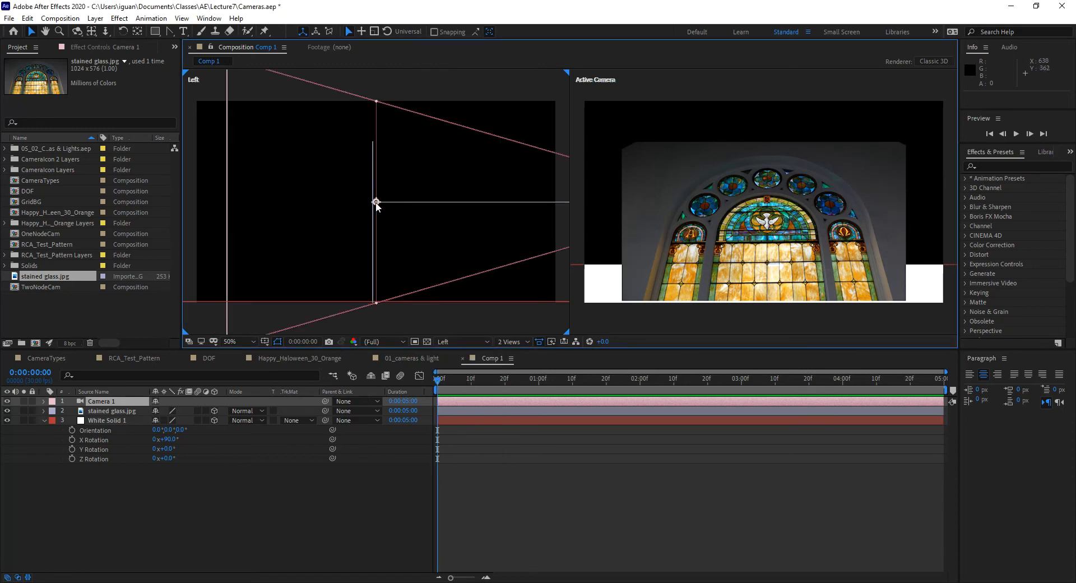
pyautogui.moveTo(376, 203); pyautogui.dragTo(373, 301)
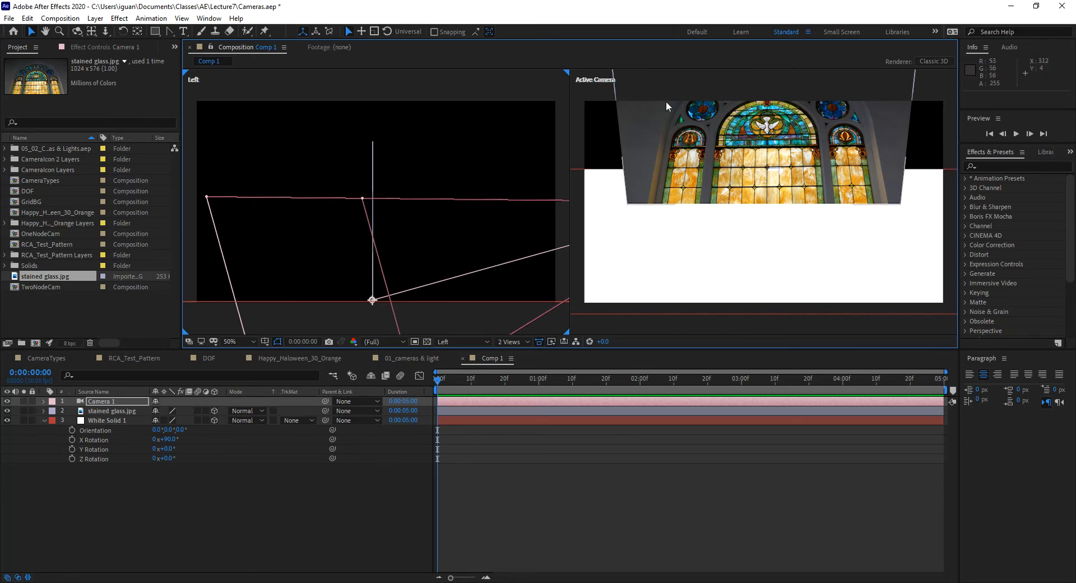
# - Orbit Camera 1 to one side and pull it back so the stained glass and white floor are seen at an angle
pyautogui.click(763, 248)
pyautogui.press('c')
pyautogui.moveTo(780, 242); pyautogui.dragTo(747, 251)
pyautogui.moveTo(824, 228); pyautogui.dragTo(727, 260)
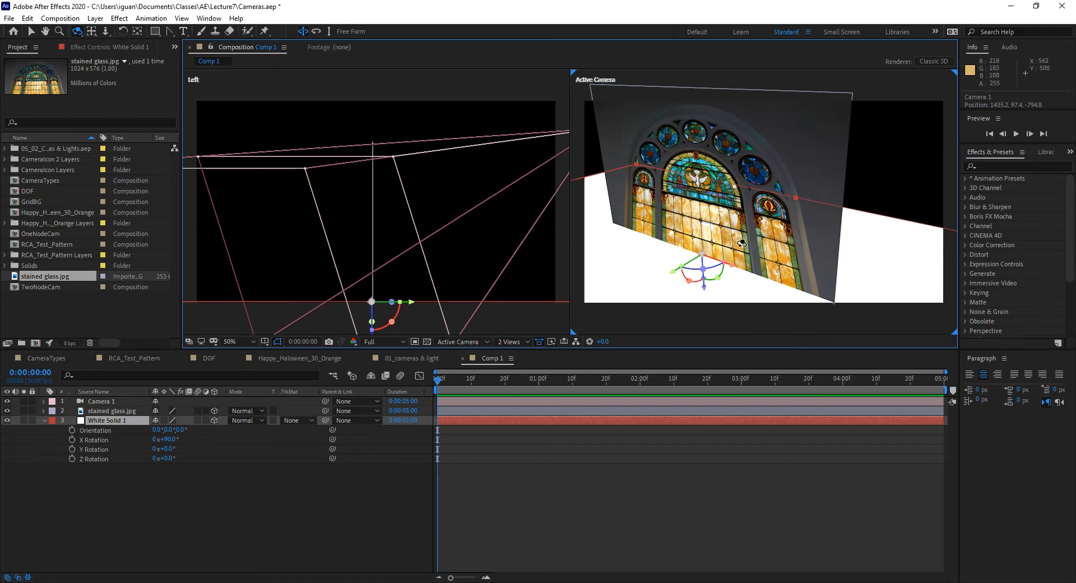
pyautogui.press('c')
pyautogui.press('c')
pyautogui.moveTo(742, 244)
pyautogui.mouseDown()
pyautogui.moveTo(743, 232)
pyautogui.moveTo(751, 293)
pyautogui.moveTo(739, 253)
pyautogui.mouseUp()
pyautogui.press('c')
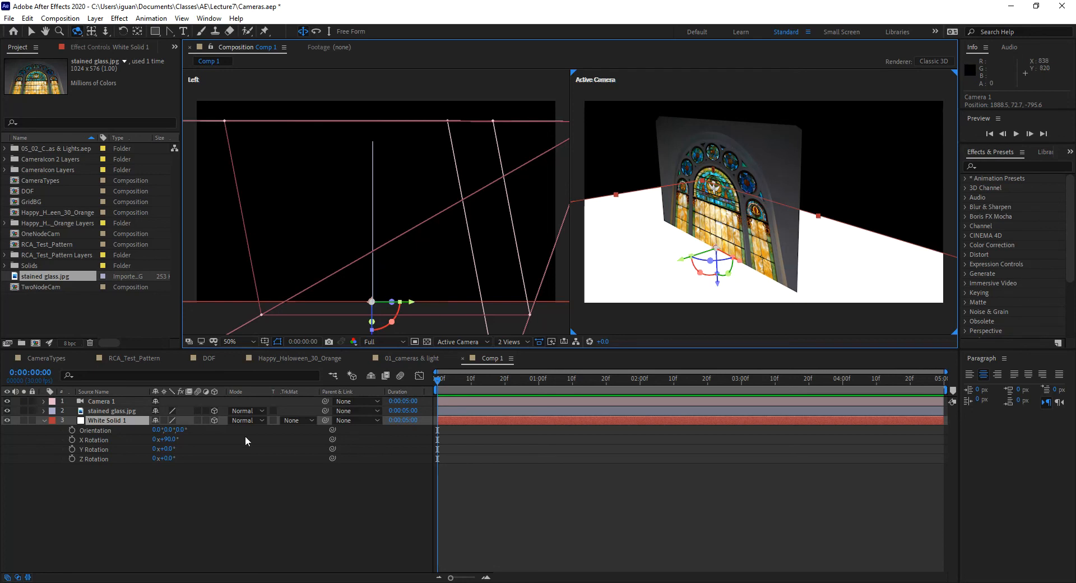
# - Collapse the white solid's properties and add a spot light with a white color
pyautogui.click(44, 421)
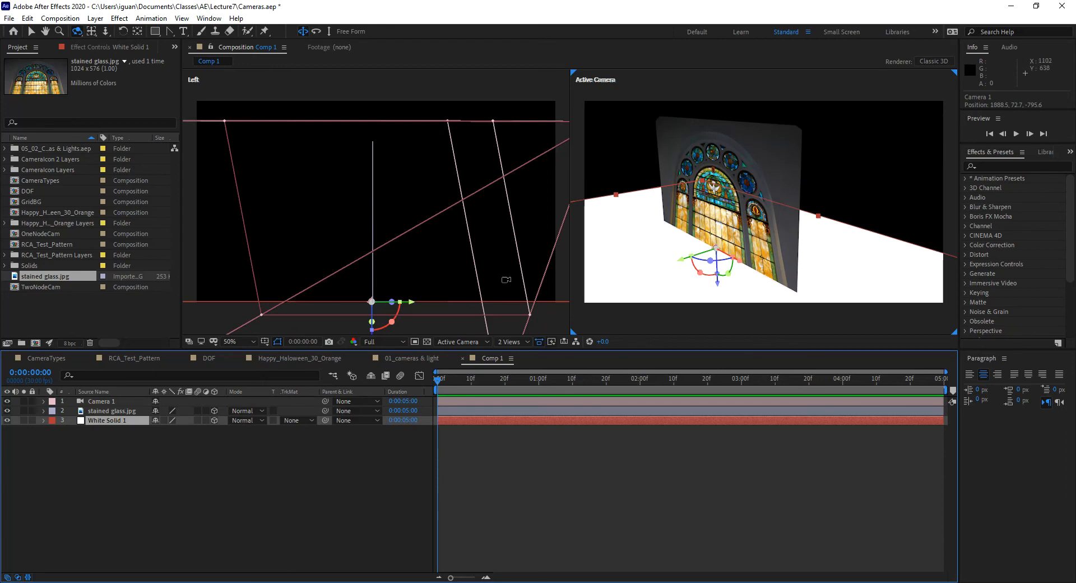
pyautogui.hotkey('ctrl', 'alt', 'shift', 'c')
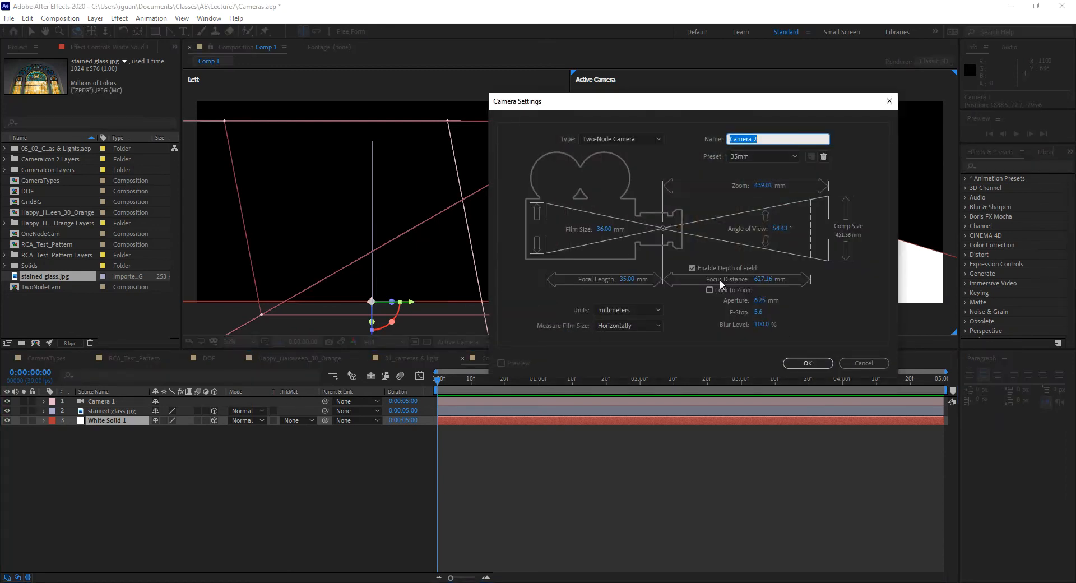
pyautogui.click(859, 365)
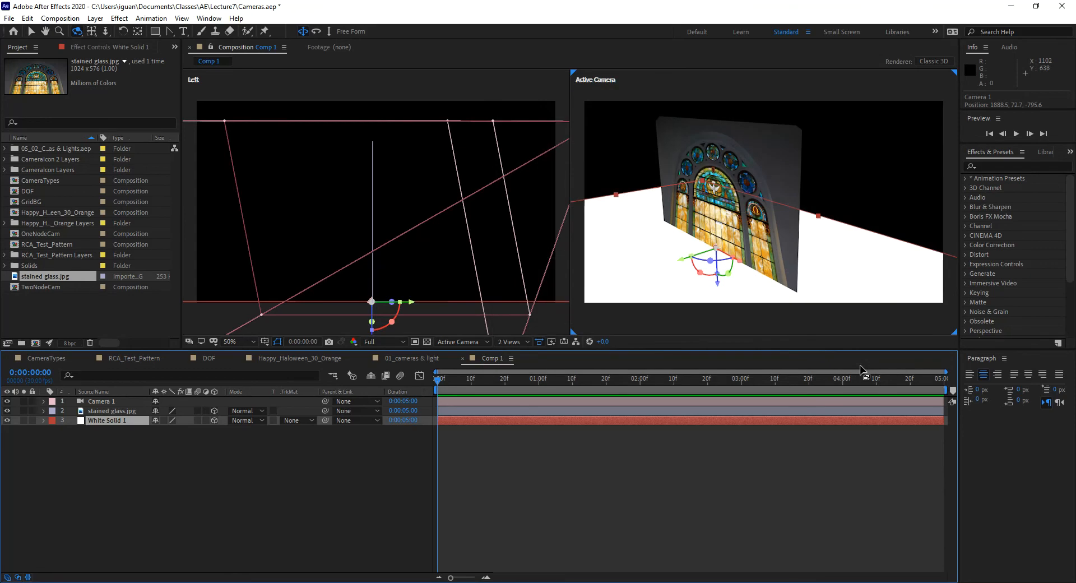
pyautogui.hotkey('ctrl', 'alt', 'shift', 'l')
pyautogui.click(552, 124)
pyautogui.click(551, 141)
pyautogui.click(536, 140)
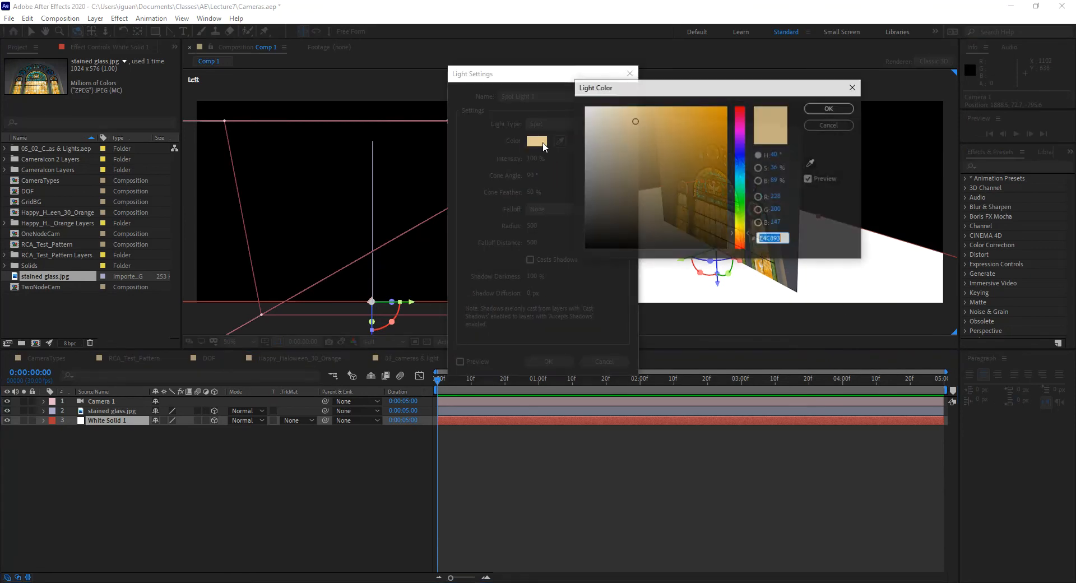
pyautogui.moveTo(592, 121); pyautogui.dragTo(582, 86)
pyautogui.click(830, 108)
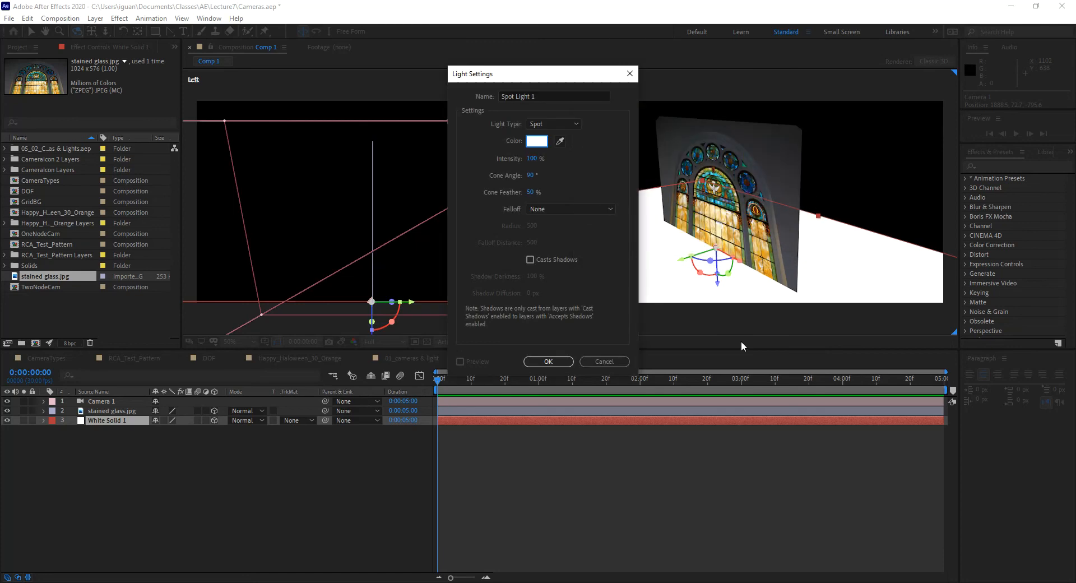
pyautogui.click(549, 361)
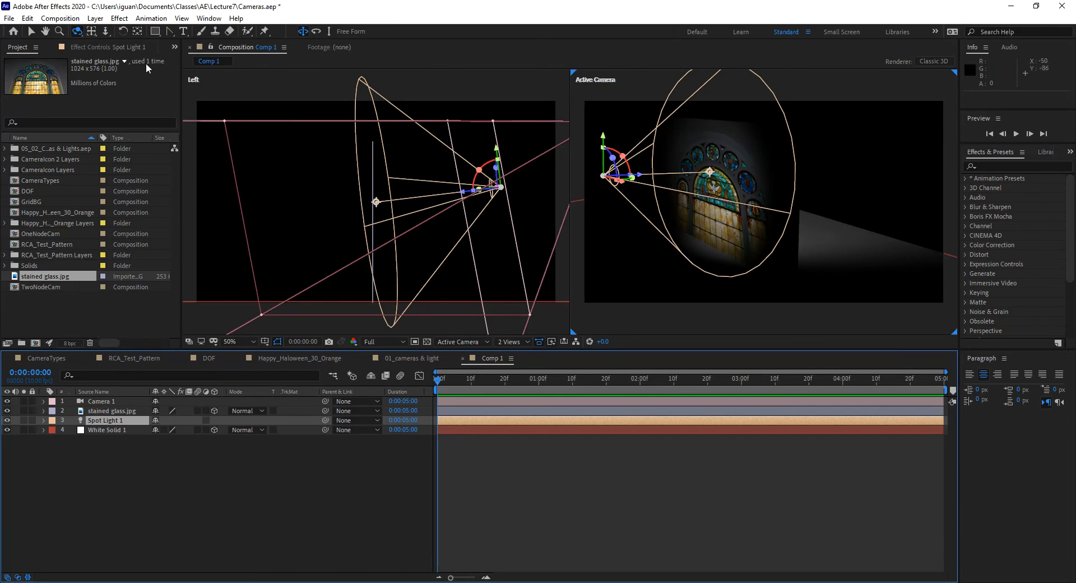
# - Turn on Casts Shadows in the spot light's Light Options and orbit the camera around the stained glass and the lit floor
pyautogui.click(36, 32)
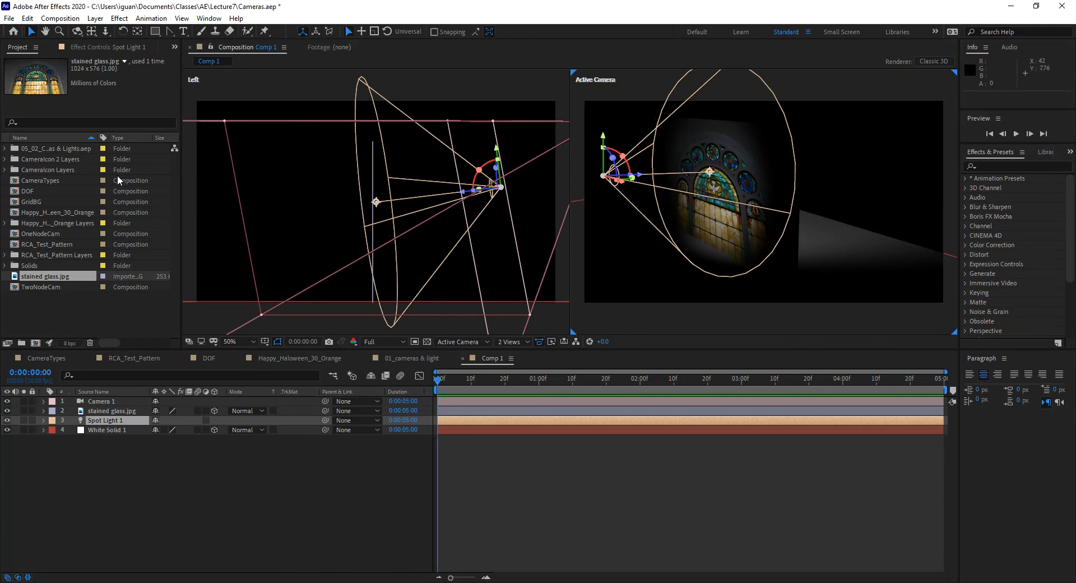
pyautogui.click(44, 420)
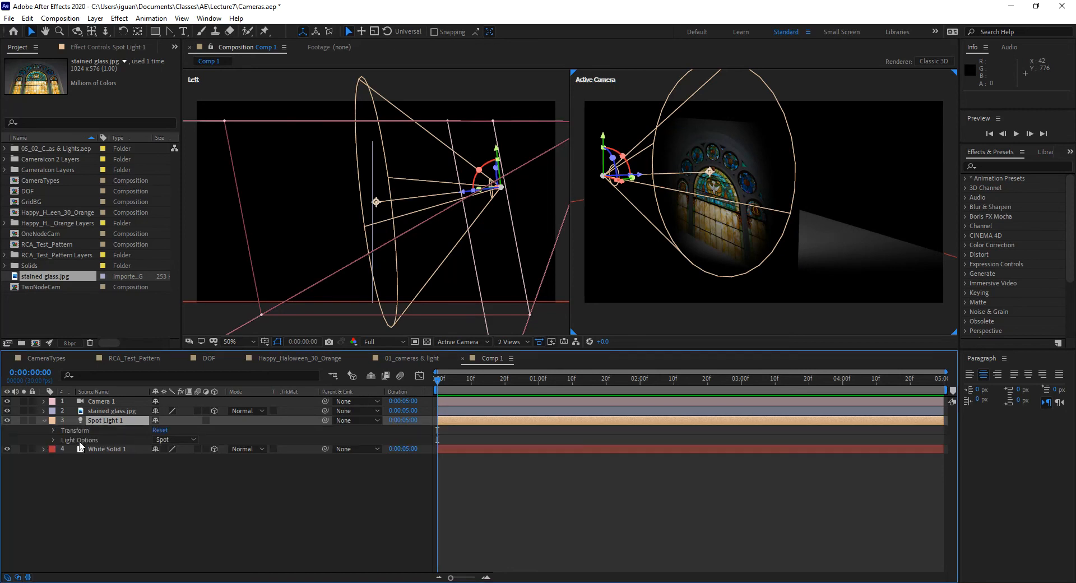
pyautogui.click(54, 440)
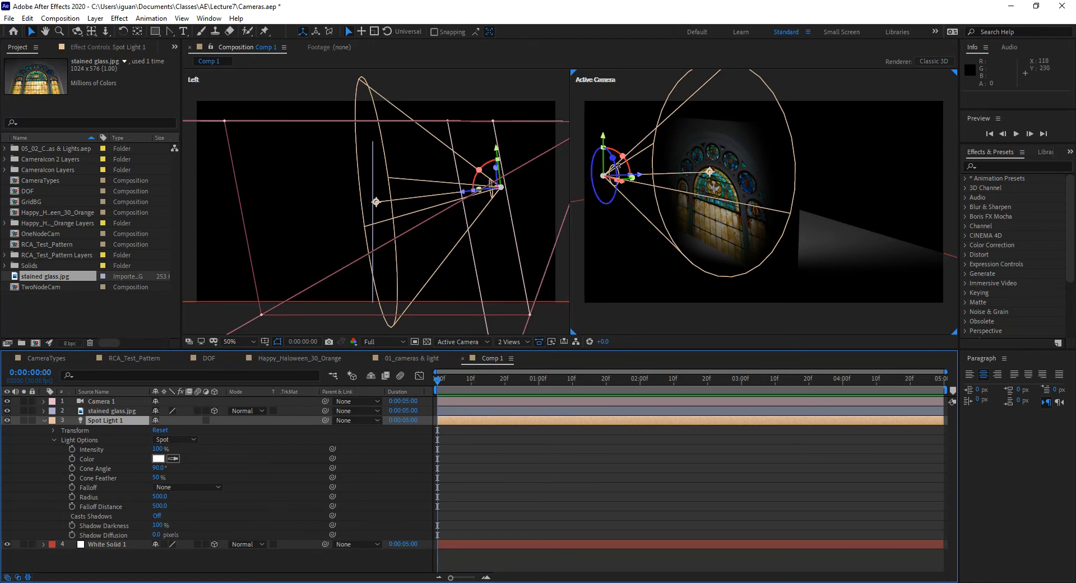
pyautogui.moveTo(819, 253); pyautogui.dragTo(795, 254)
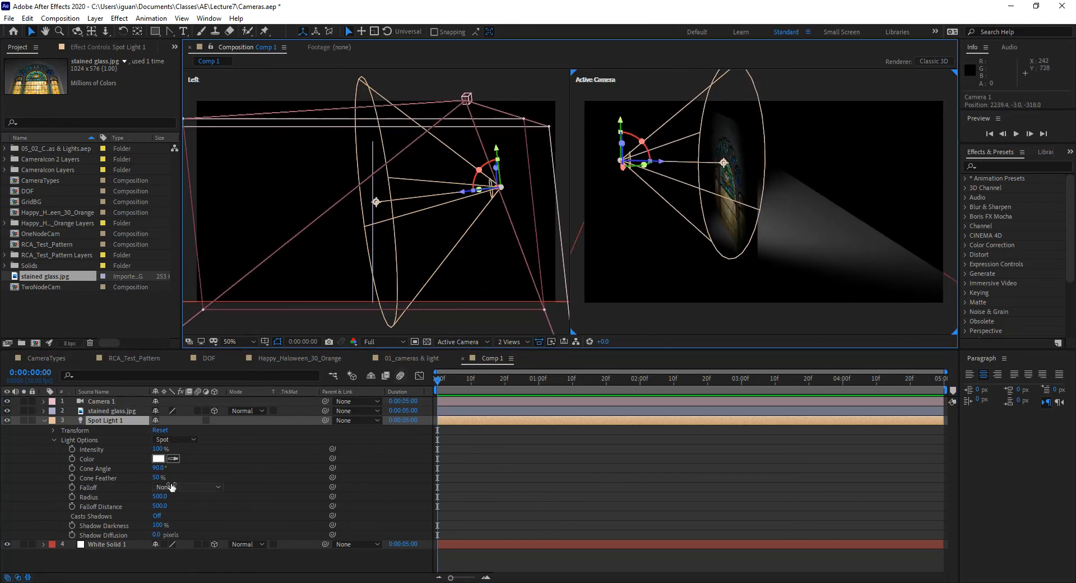
pyautogui.click(156, 515)
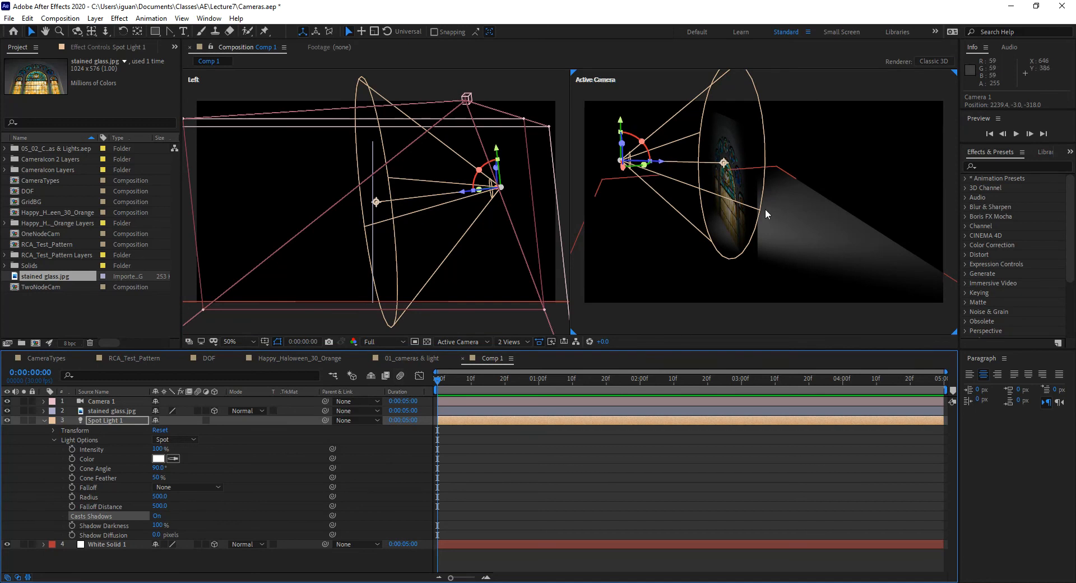
pyautogui.click(781, 215)
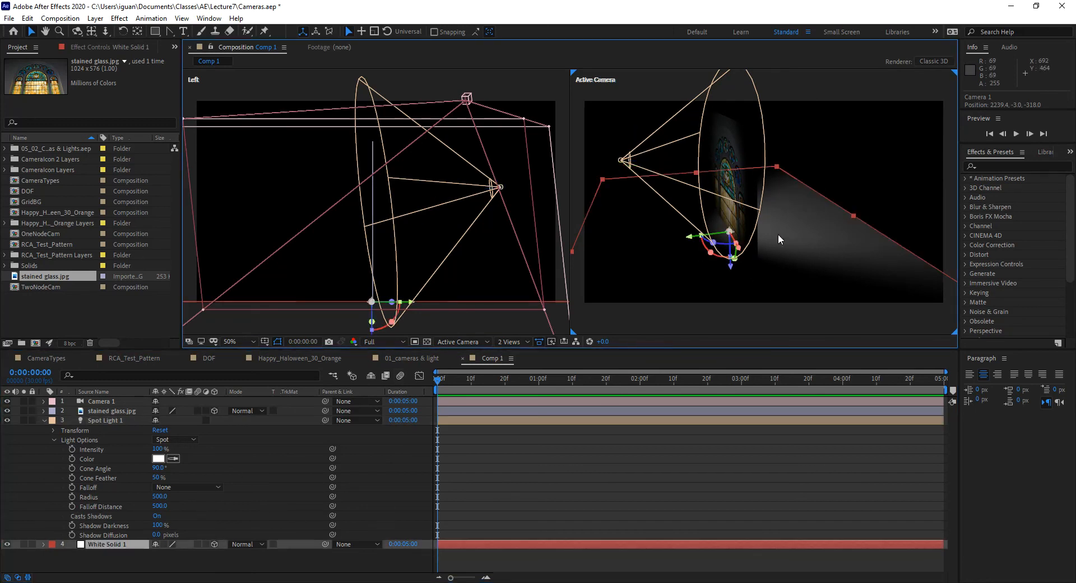
pyautogui.click(151, 516)
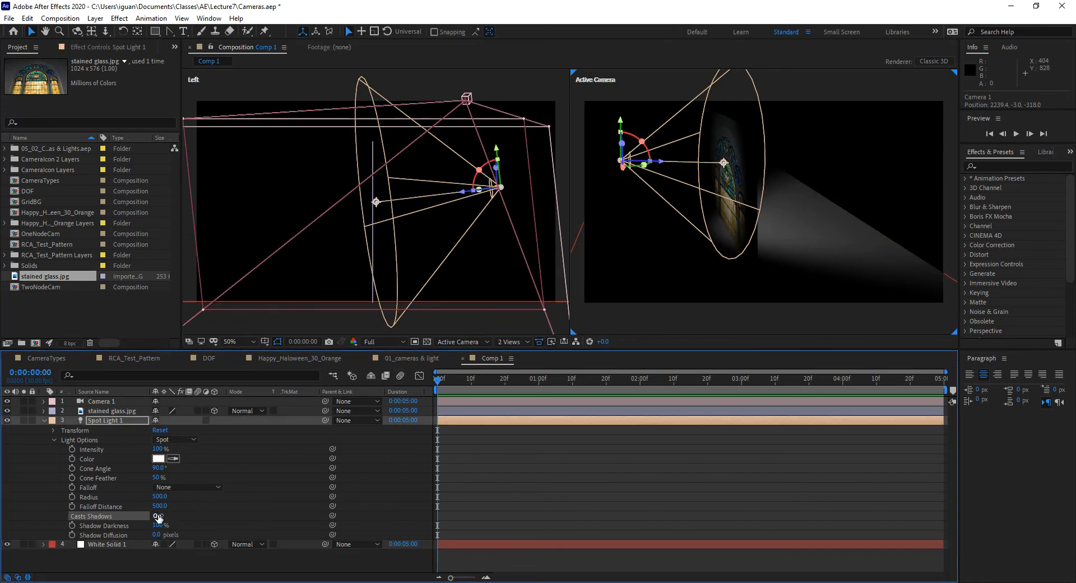
pyautogui.moveTo(727, 223); pyautogui.dragTo(781, 240)
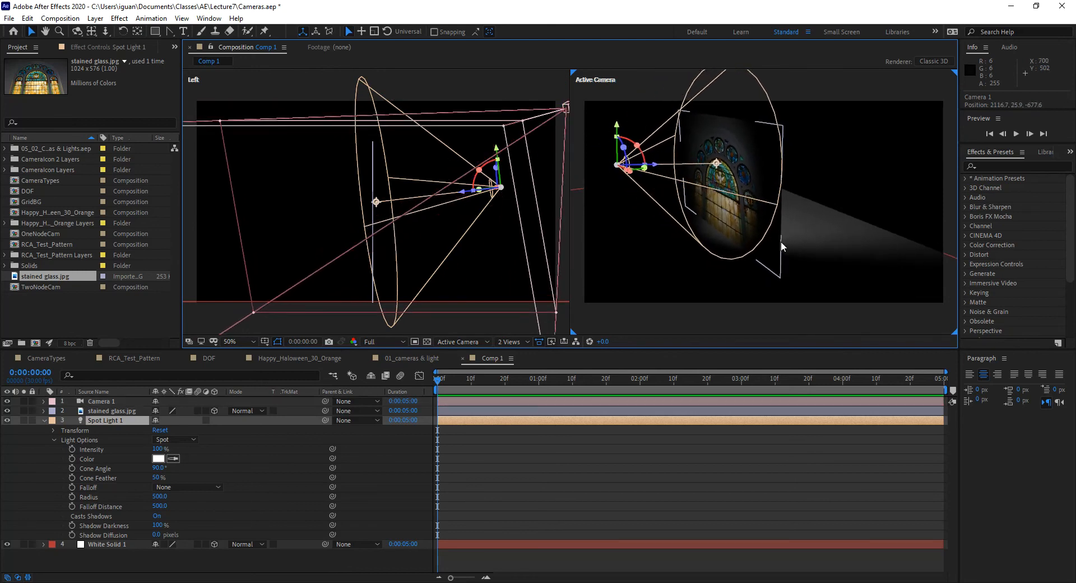
# - Try the Only and Off states of Casts Shadows in the stained glass layer's Material Options, and leave it On
pyautogui.click(740, 132)
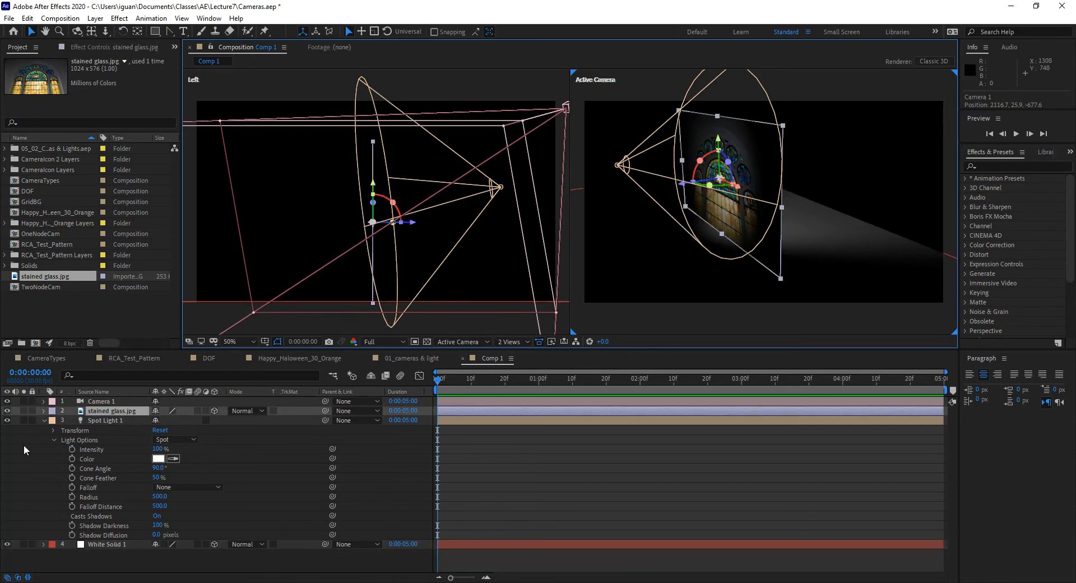
pyautogui.click(43, 421)
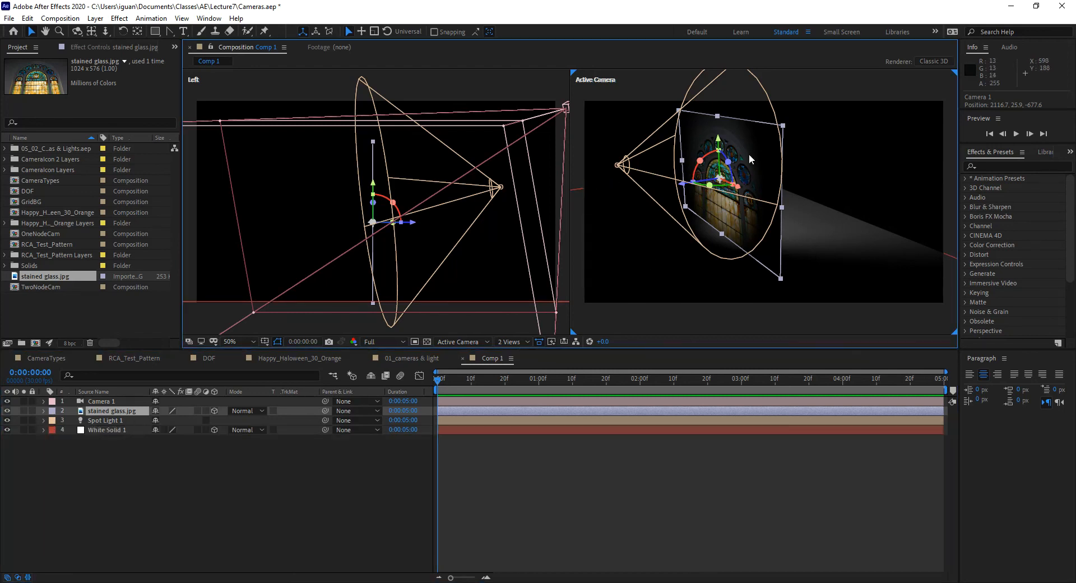
pyautogui.click(42, 410)
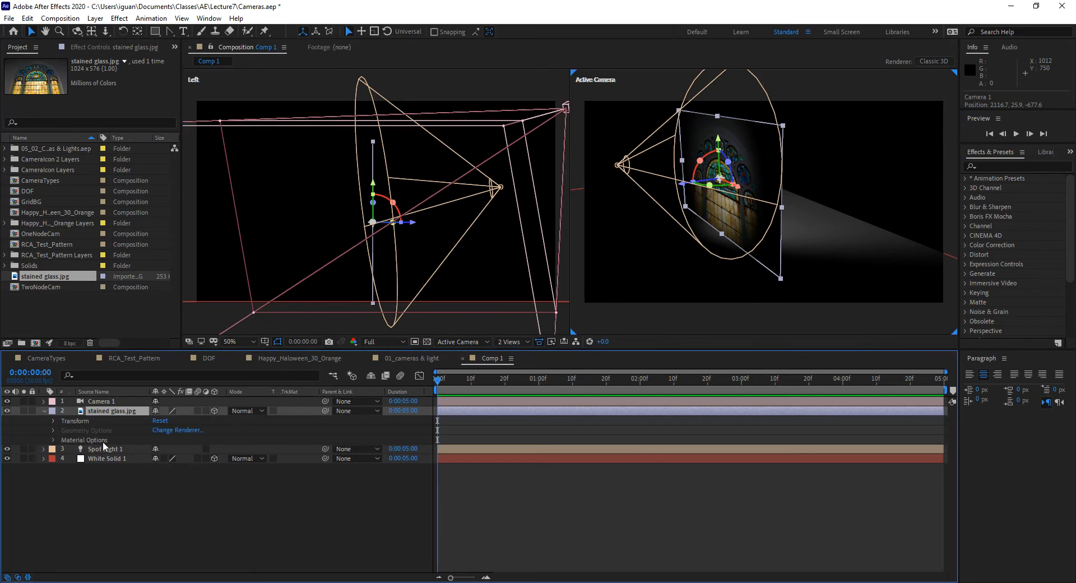
pyautogui.click(54, 440)
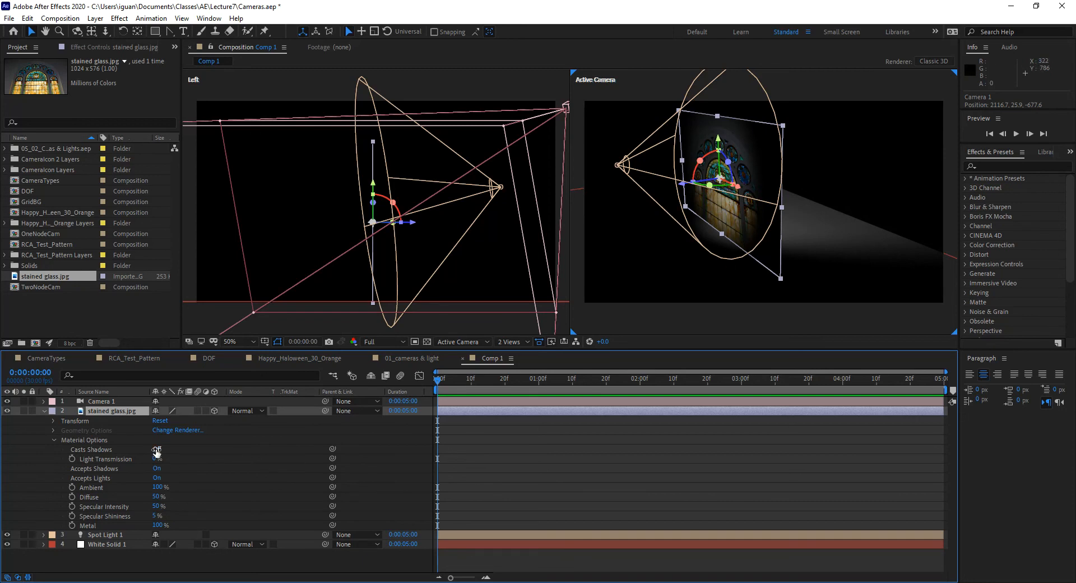
pyautogui.click(157, 449)
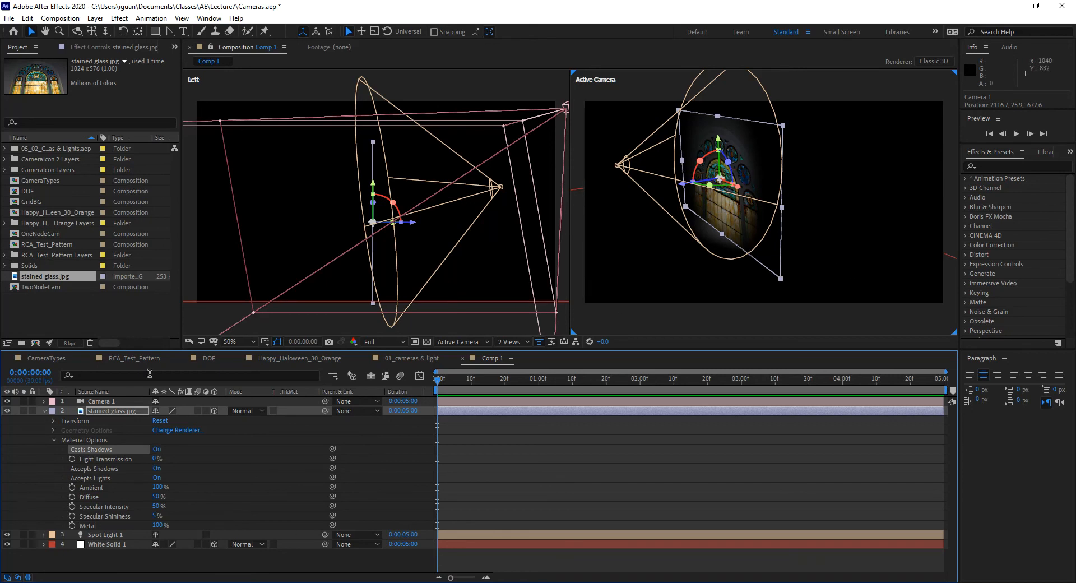
pyautogui.click(157, 449)
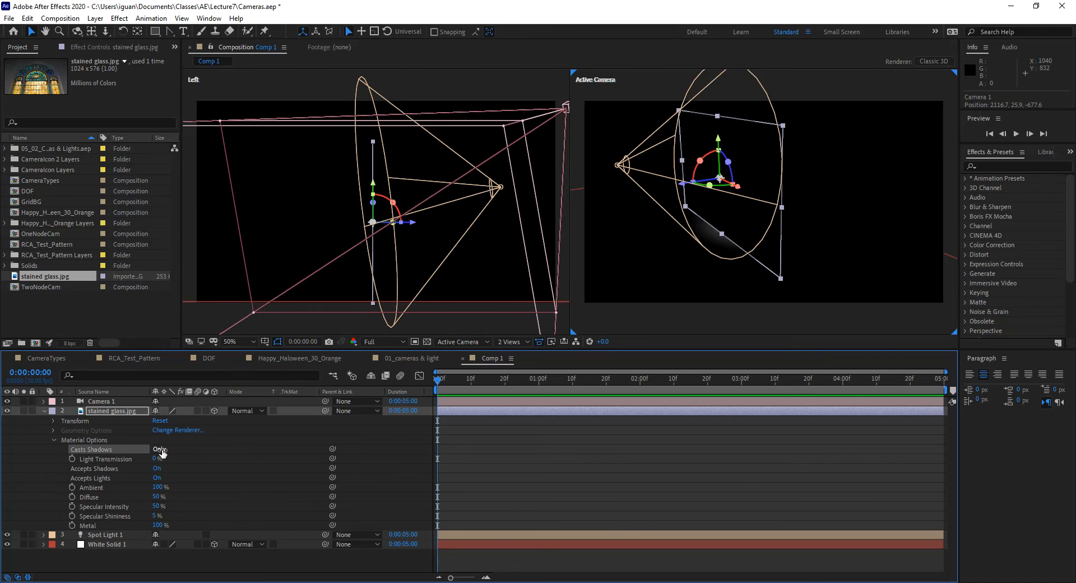
pyautogui.click(162, 451)
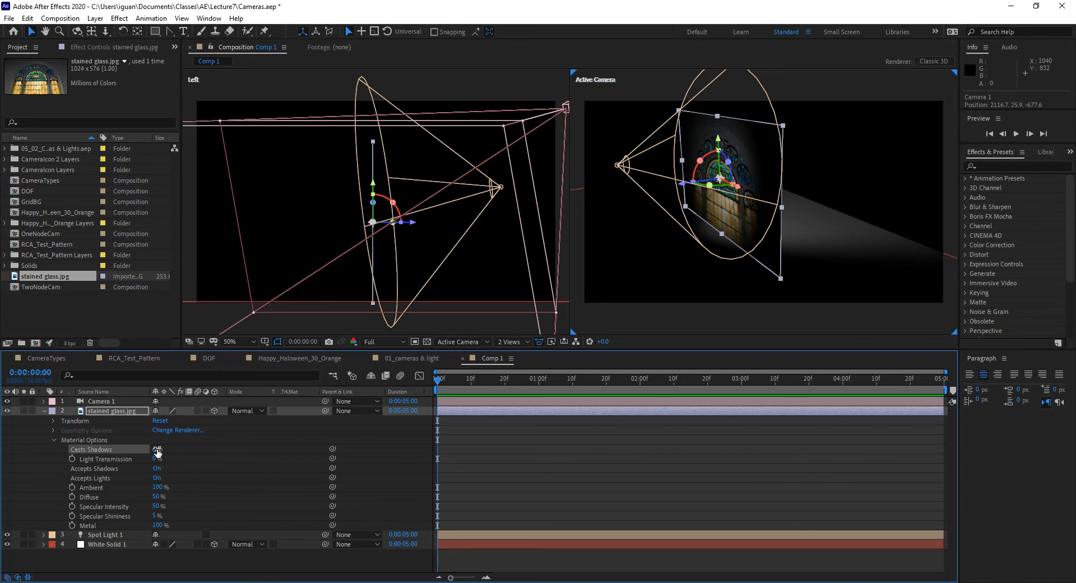
pyautogui.click(157, 450)
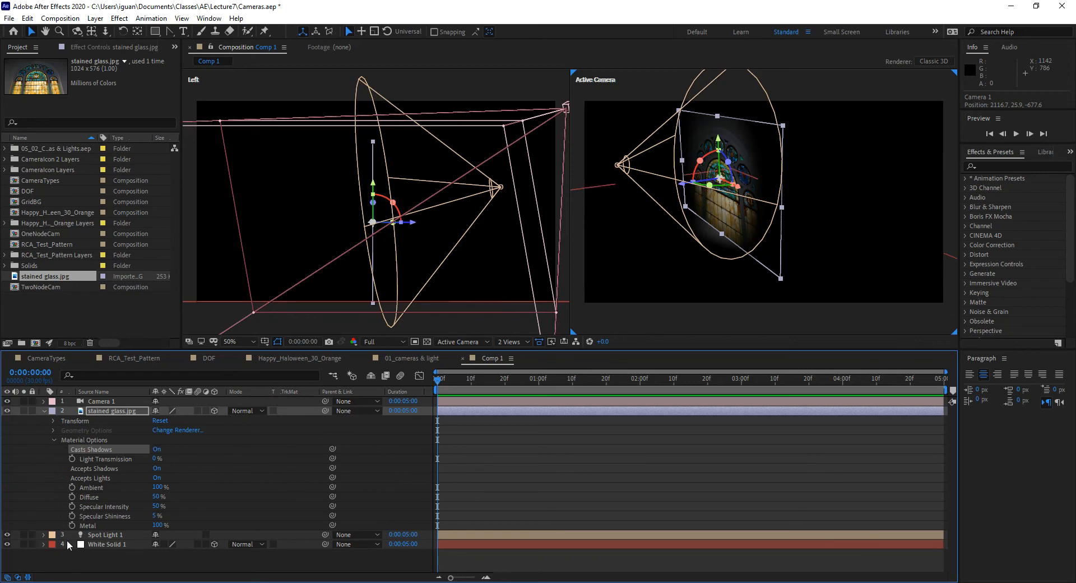
# - Set the spot light's intensity to 200%
pyautogui.click(43, 535)
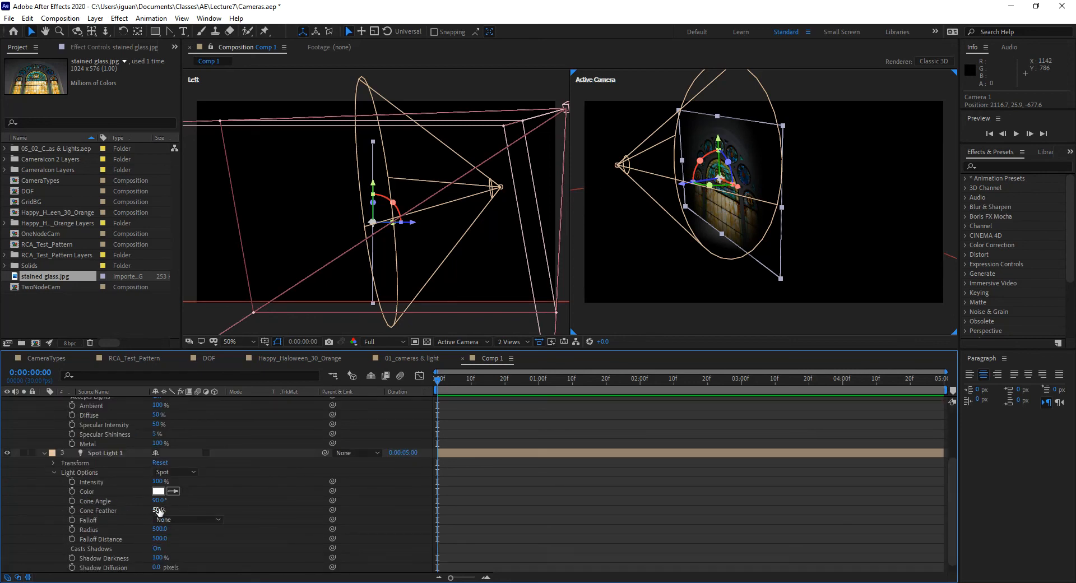
pyautogui.click(159, 480)
pyautogui.write('200')
pyautogui.press('Return')
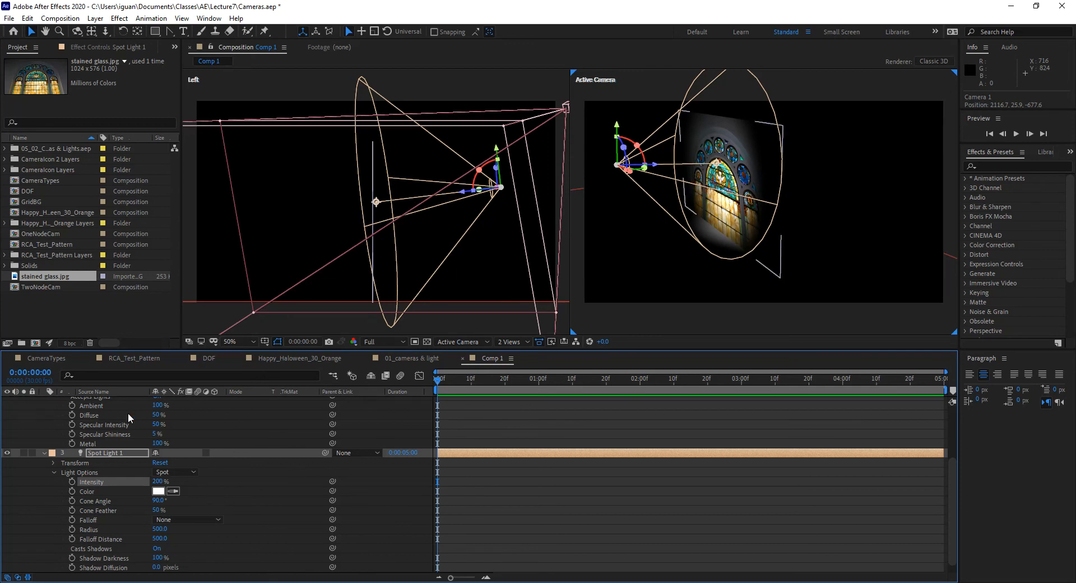
# - Set the stained glass layer's Light Transmission to 100% and orbit the camera around the colored projection on the floor
pyautogui.scroll(3, 112, 415)
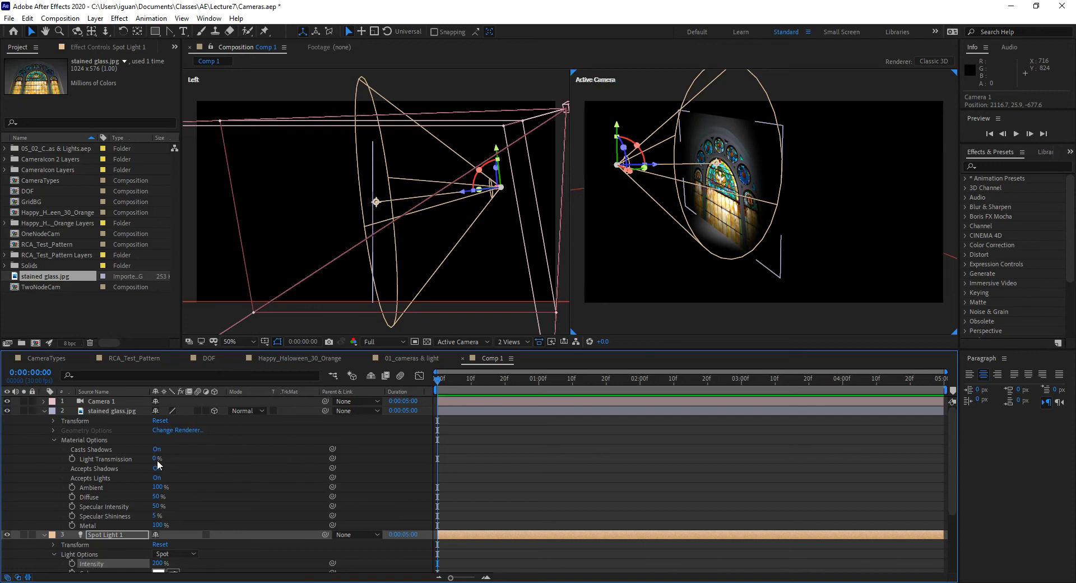
pyautogui.moveTo(158, 463); pyautogui.dragTo(679, 267)
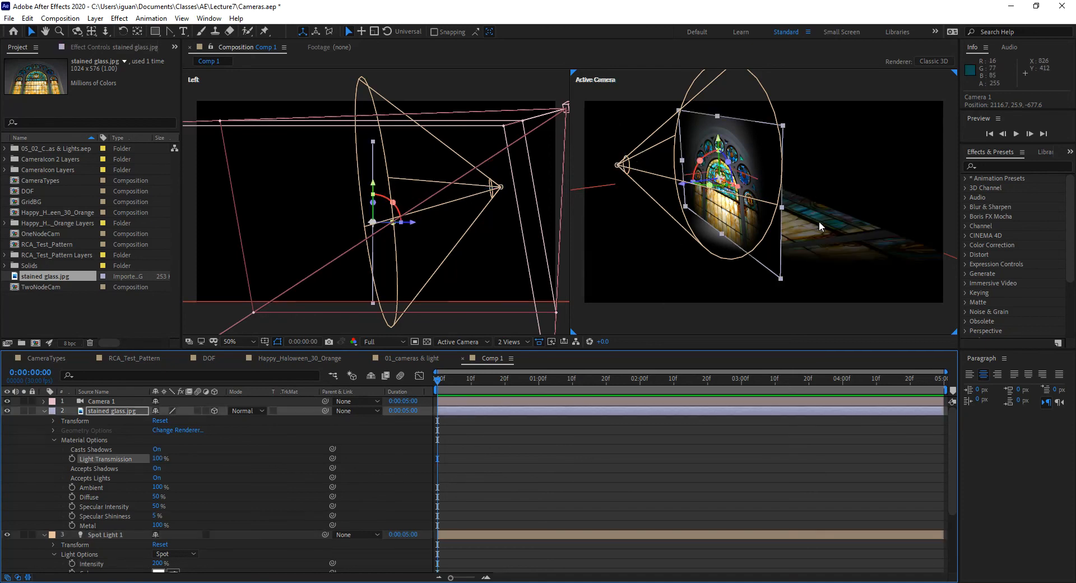
pyautogui.moveTo(805, 258); pyautogui.dragTo(773, 241)
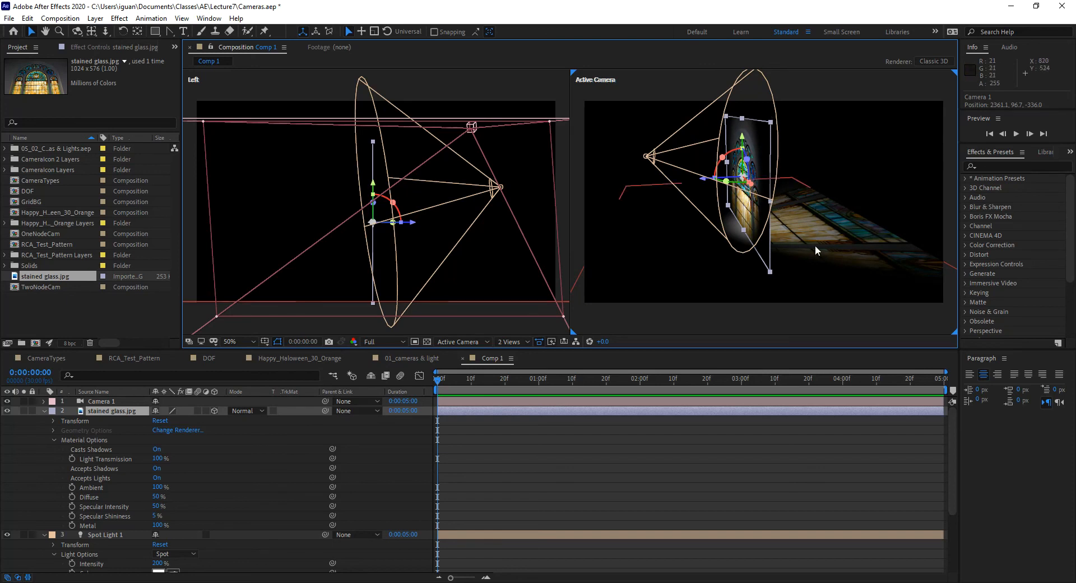
pyautogui.moveTo(813, 246); pyautogui.dragTo(728, 174)
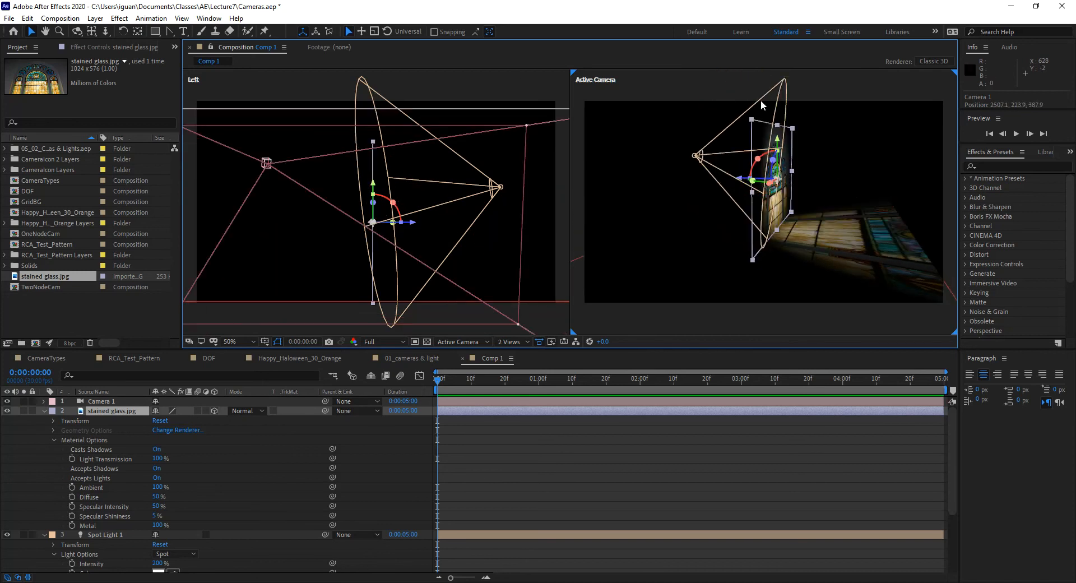
pyautogui.moveTo(756, 266); pyautogui.dragTo(715, 259)
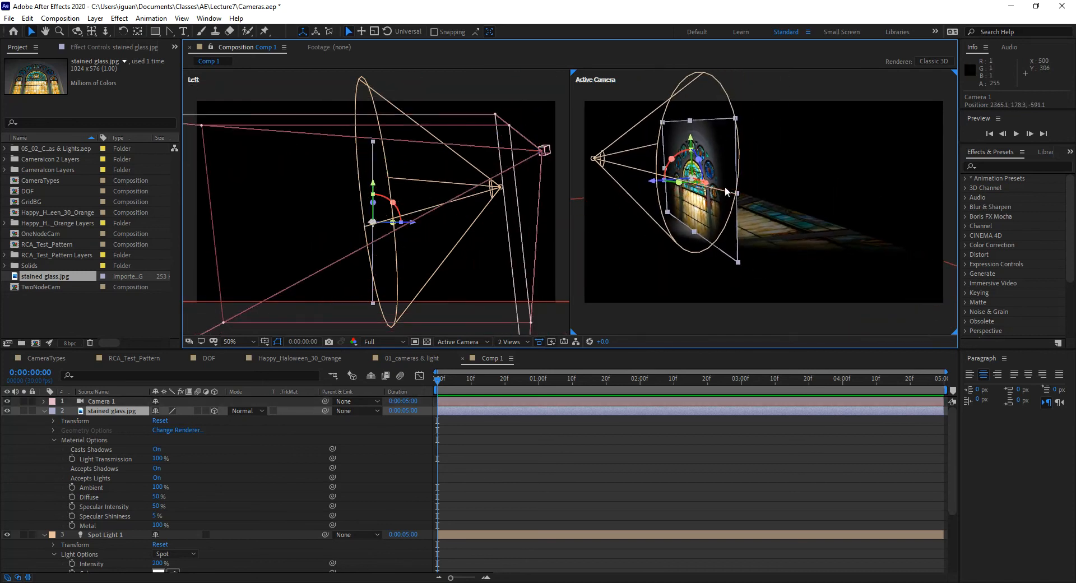